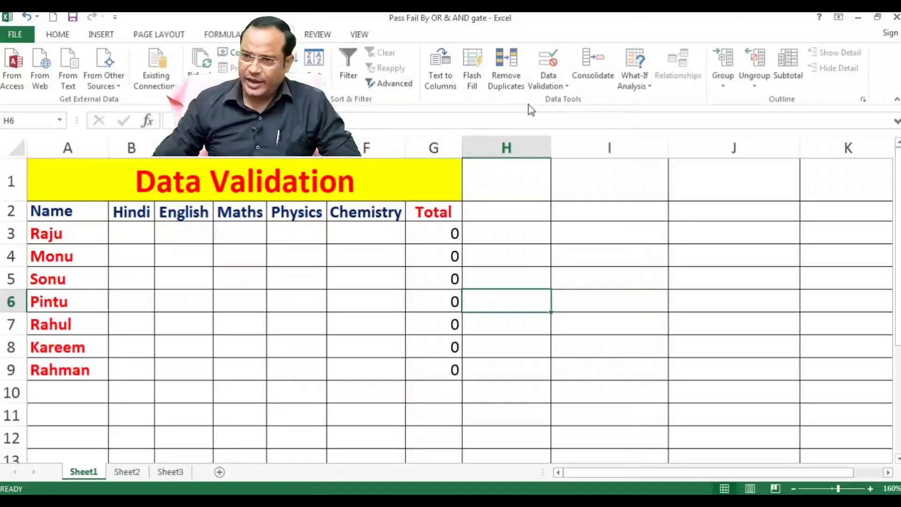
# Browse the Data Validation dialog's Allow list and tabs, then close it unchanged.
pyautogui.click(548, 86)
pyautogui.click(570, 98)
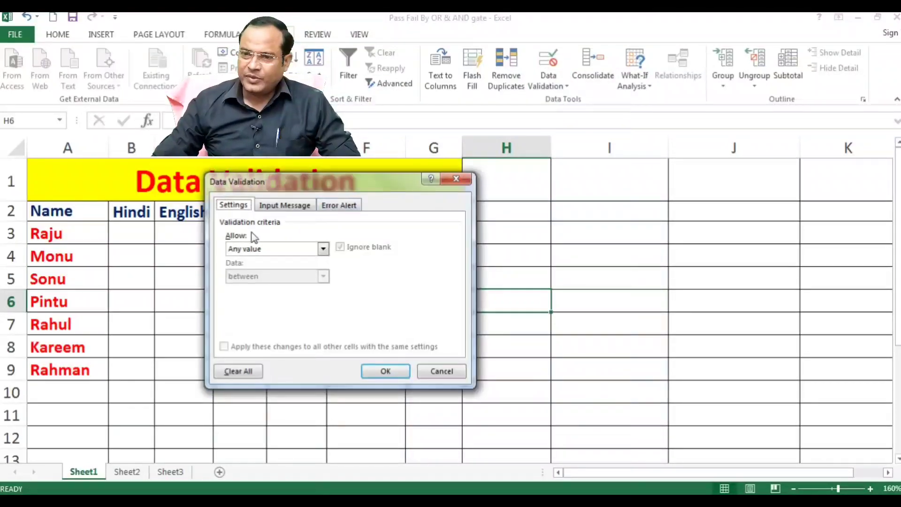
pyautogui.click(282, 248)
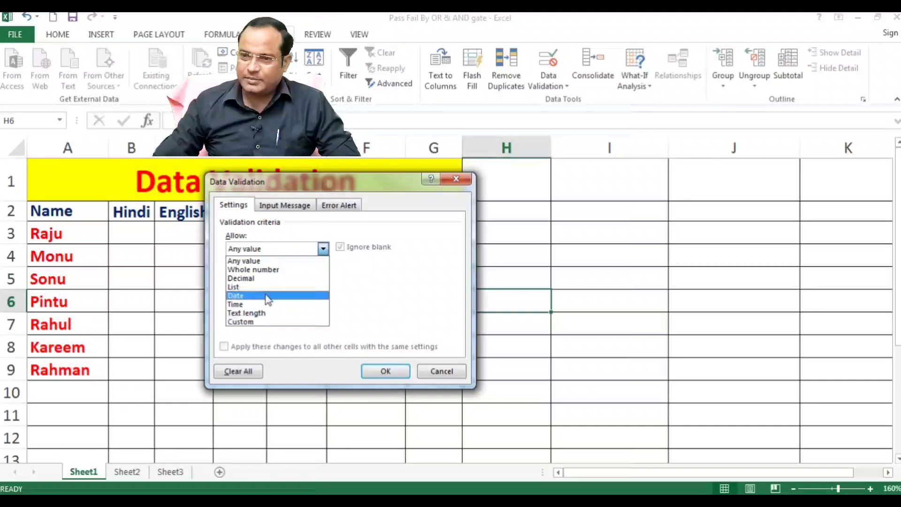
pyautogui.click(328, 249)
pyautogui.click(339, 205)
pyautogui.click(281, 205)
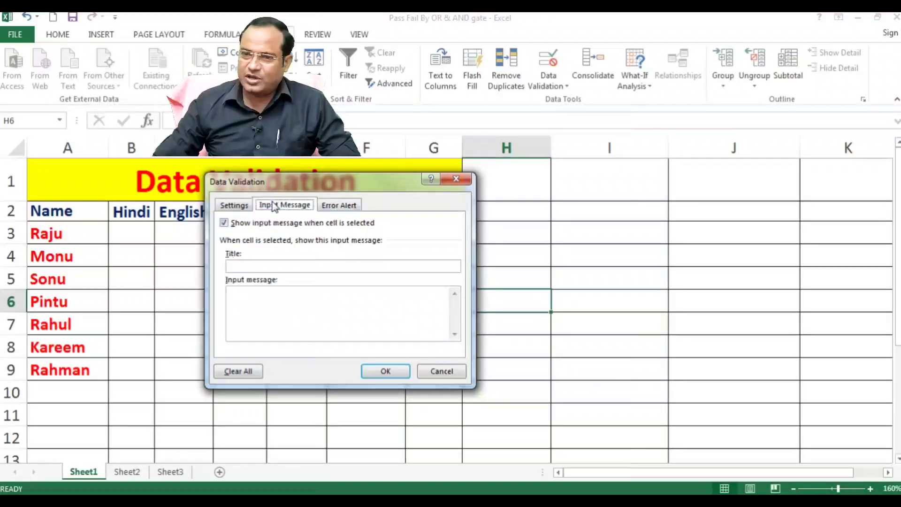
pyautogui.click(244, 205)
pyautogui.click(439, 371)
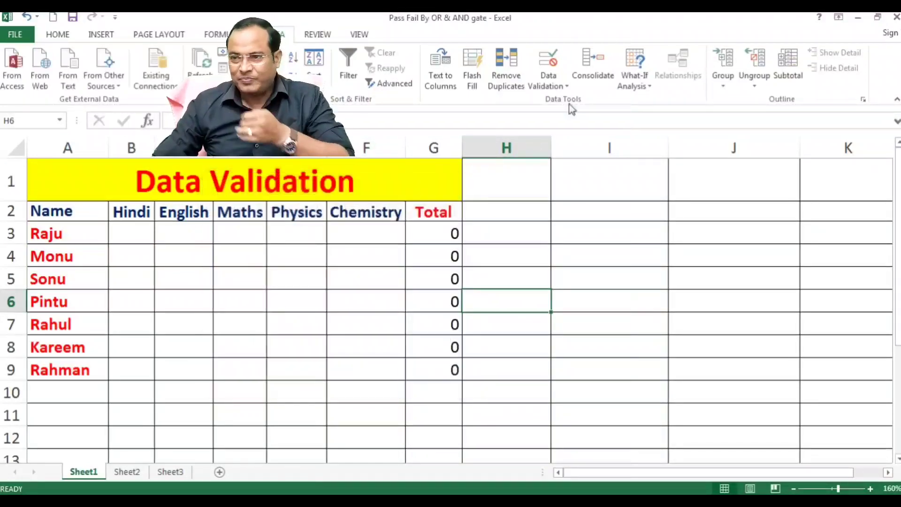
# Open and close the Data Validation command list, selecting cell D4 in between.
pyautogui.click(552, 87)
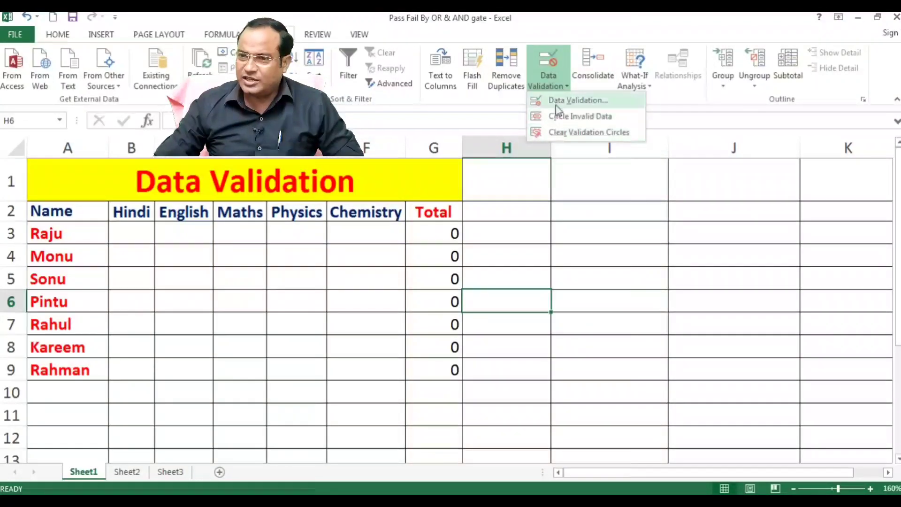
pyautogui.click(562, 80)
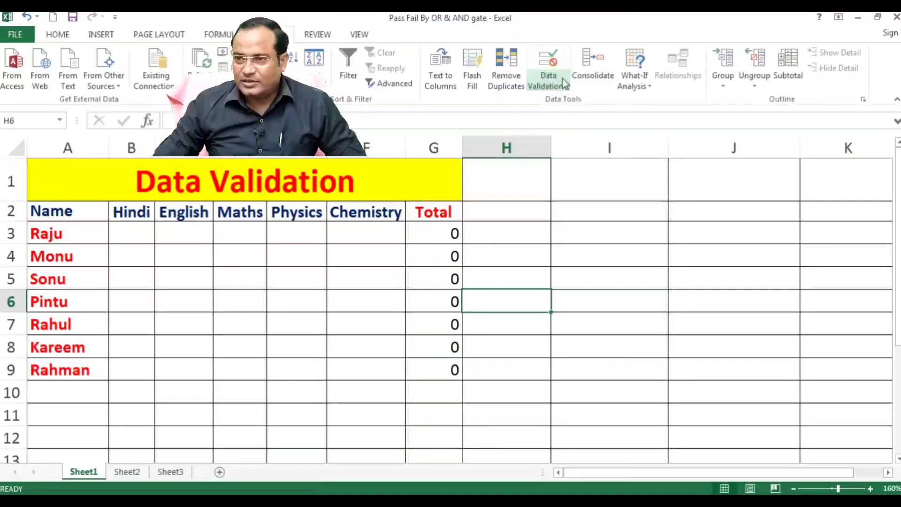
pyautogui.click(265, 260)
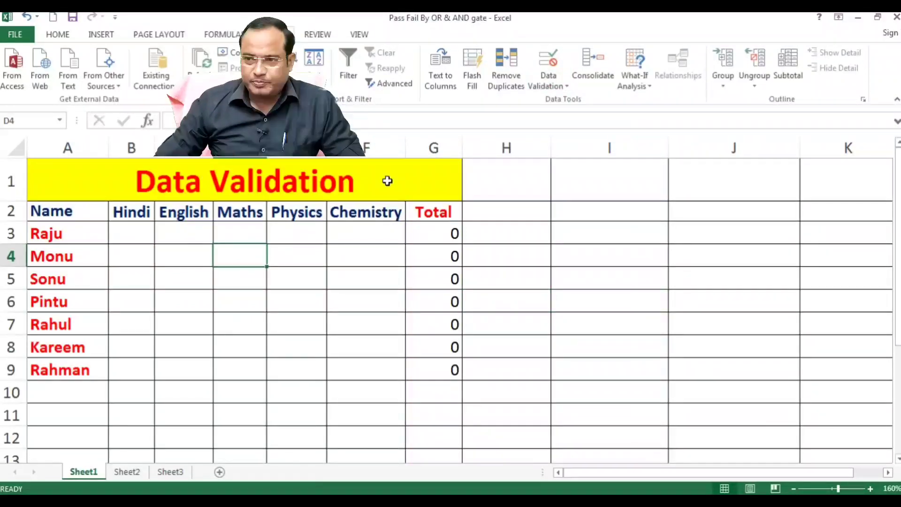
pyautogui.click(563, 83)
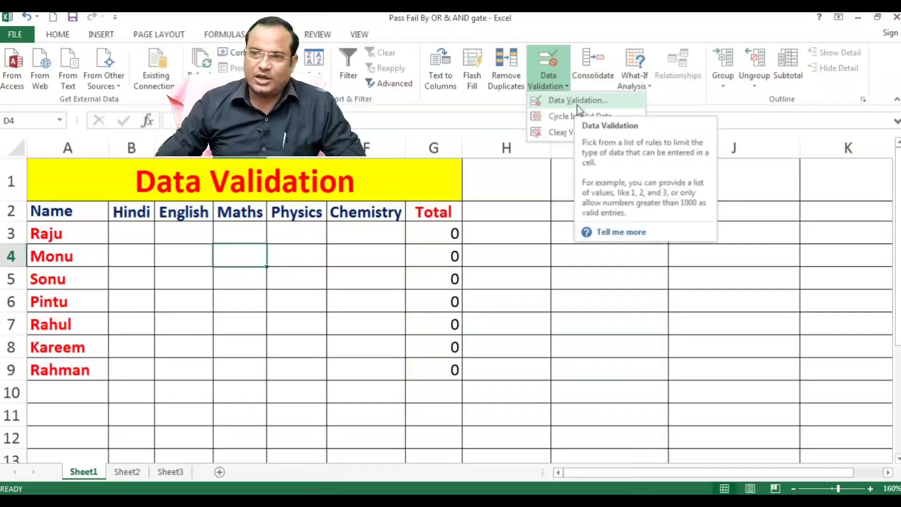
pyautogui.click(115, 235)
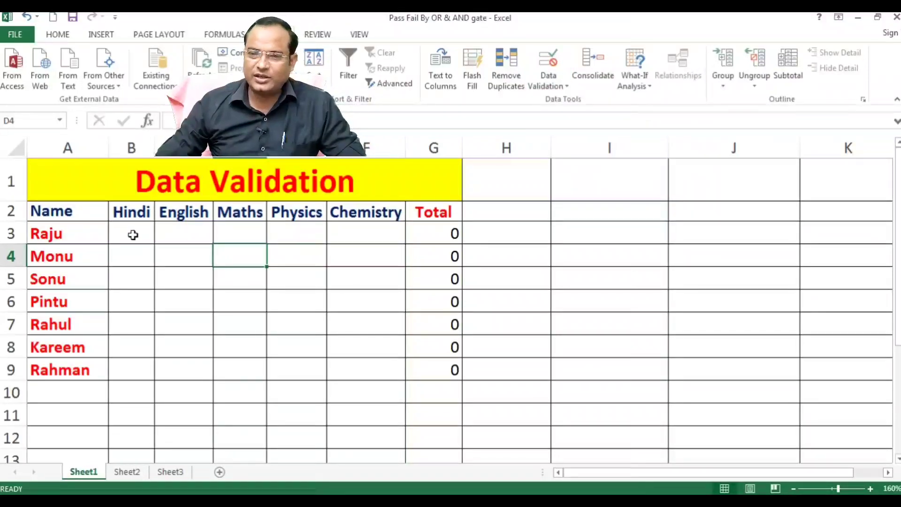
# Enter trial marks 58 and 125 for Raju in B3:C3, then delete them.
pyautogui.moveTo(115, 236)
pyautogui.mouseDown()
pyautogui.moveTo(235, 265)
pyautogui.moveTo(346, 377)
pyautogui.mouseUp()
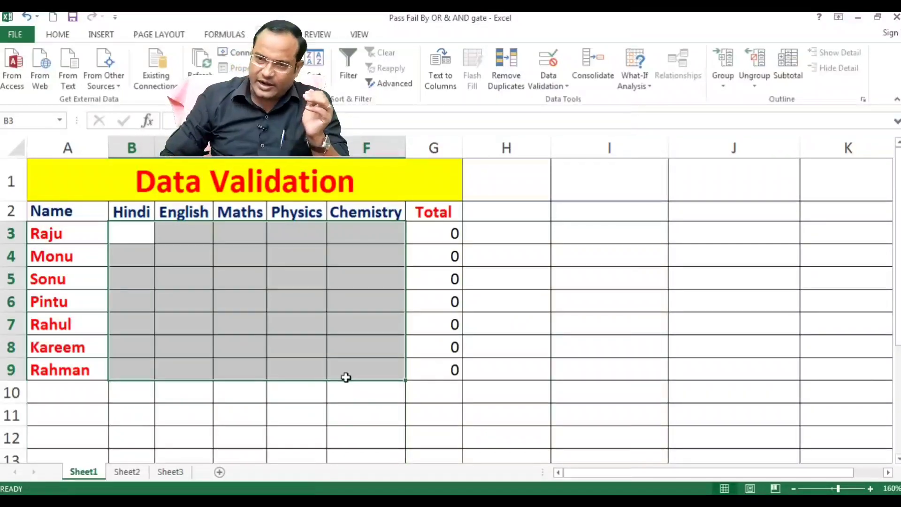
pyautogui.press('Left')
pyautogui.press('Right')
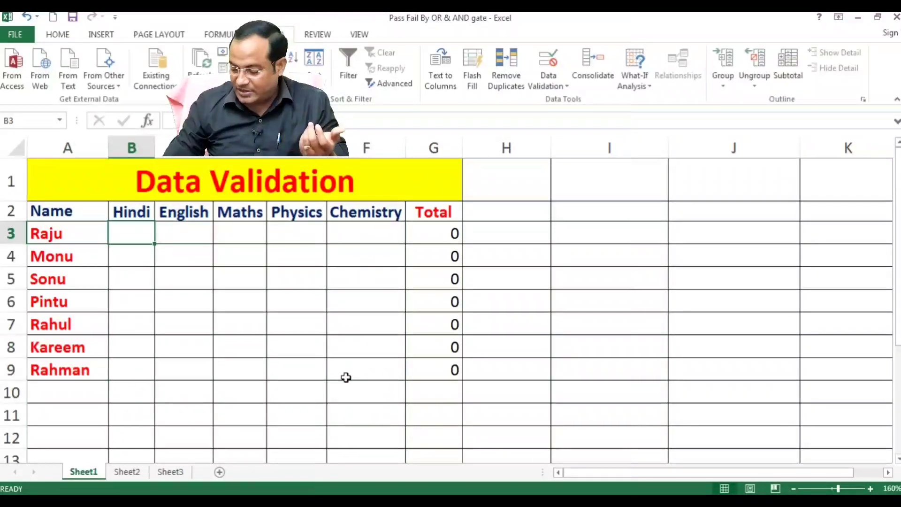
pyautogui.write('58')
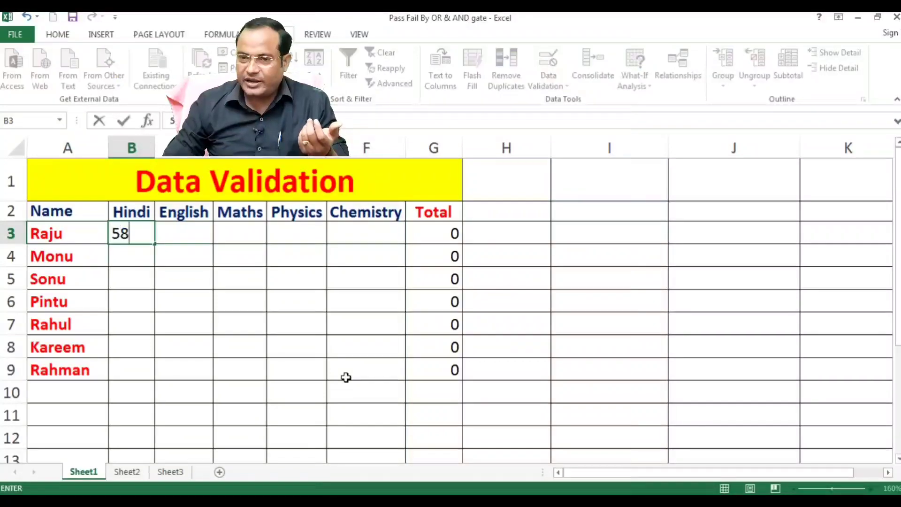
pyautogui.press('Tab')
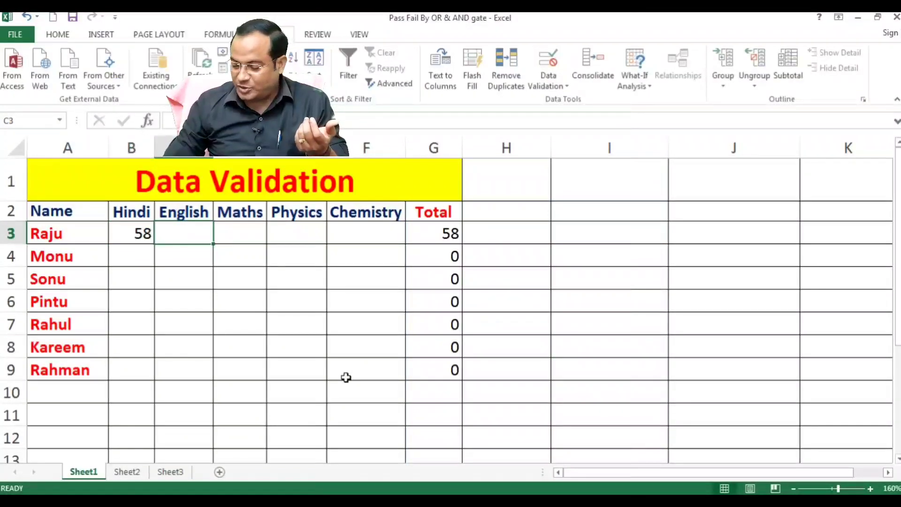
pyautogui.write('125')
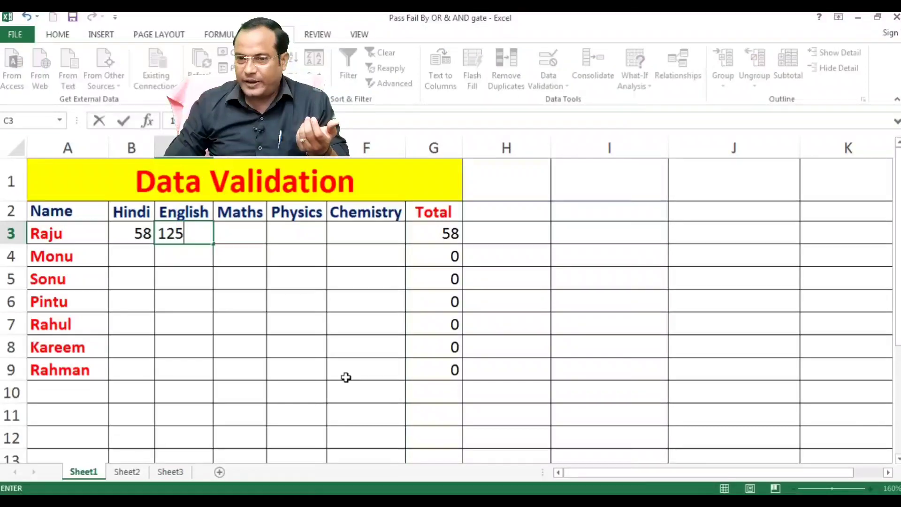
pyautogui.press('Return')
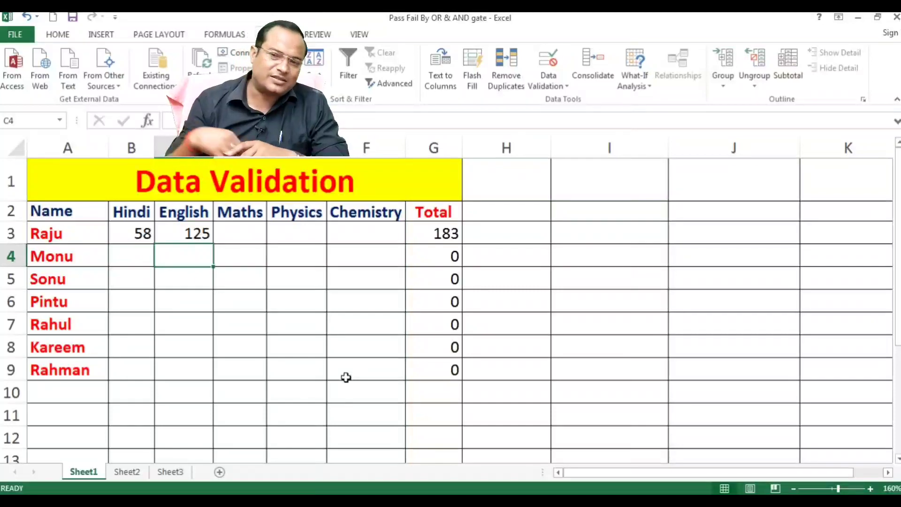
pyautogui.moveTo(144, 234)
pyautogui.mouseDown()
pyautogui.moveTo(360, 258)
pyautogui.moveTo(372, 446)
pyautogui.moveTo(372, 356)
pyautogui.moveTo(373, 367)
pyautogui.mouseUp()
pyautogui.press('Delete')
# For B3:F9, set a Whole number rule between minimum 0 and maximum 100.
pyautogui.click(175, 274)
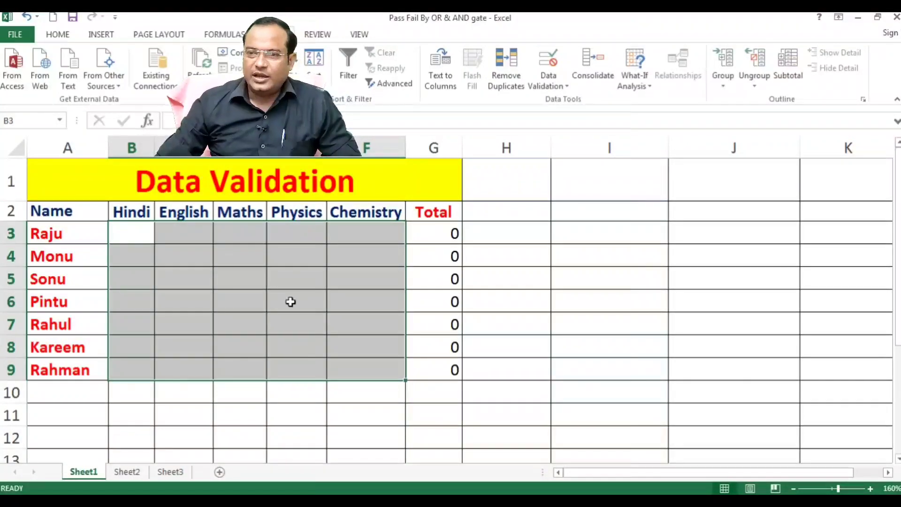
pyautogui.click(548, 82)
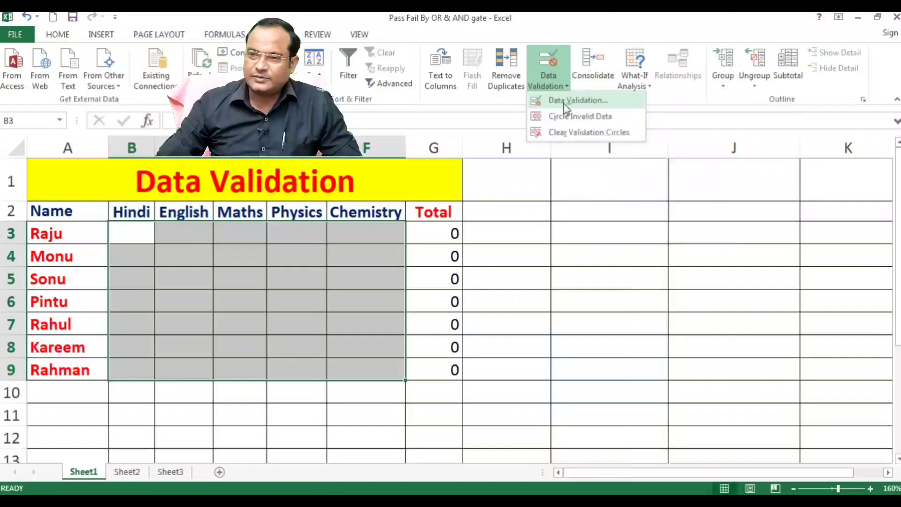
pyautogui.click(563, 102)
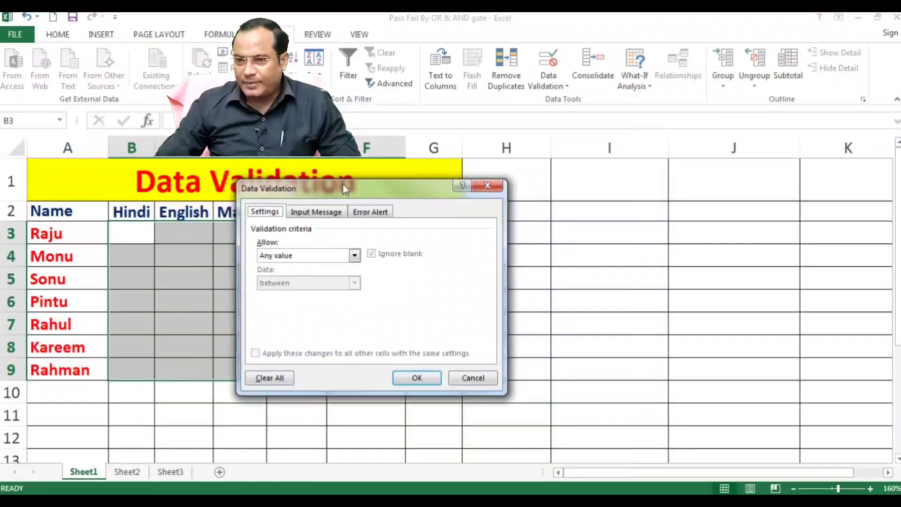
pyautogui.moveTo(314, 189); pyautogui.dragTo(319, 194)
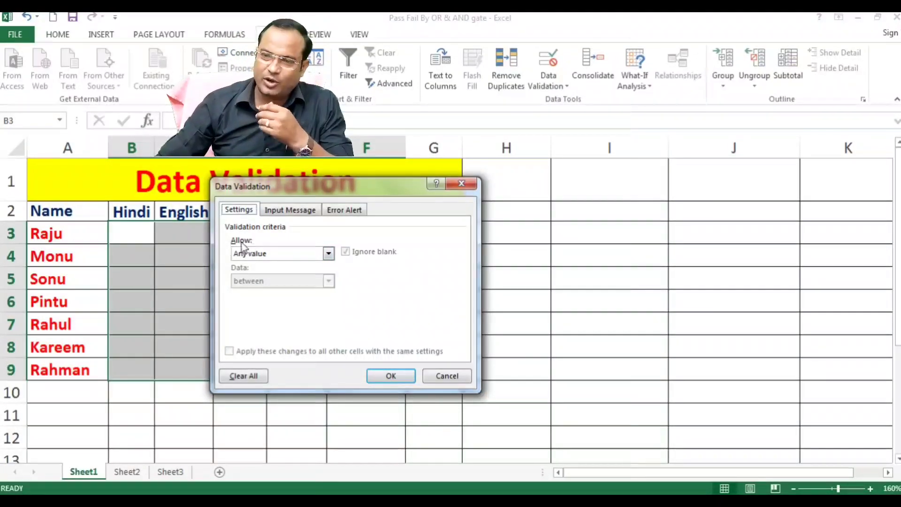
pyautogui.click(290, 254)
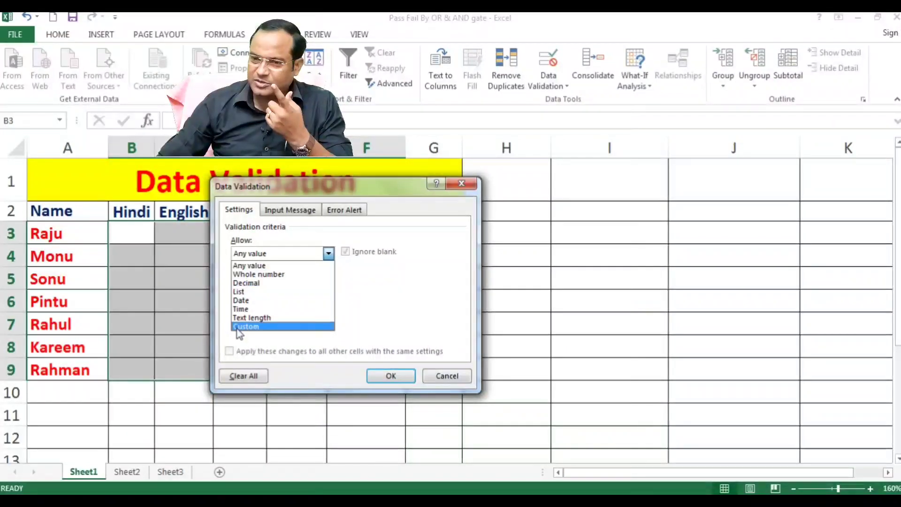
pyautogui.click(283, 276)
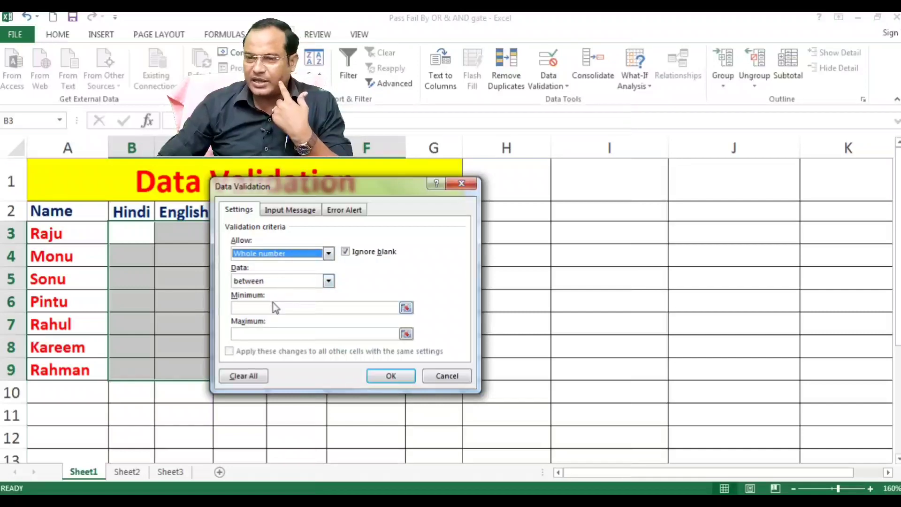
pyautogui.click(315, 281)
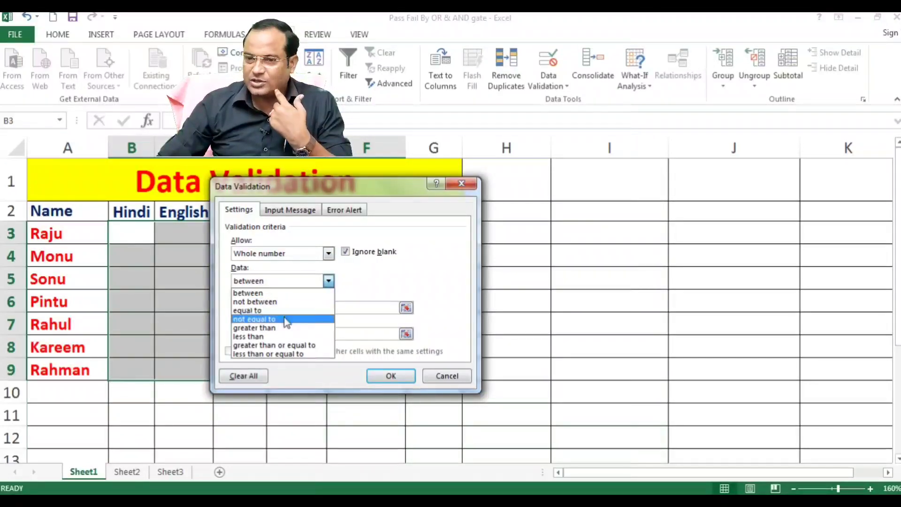
pyautogui.click(276, 294)
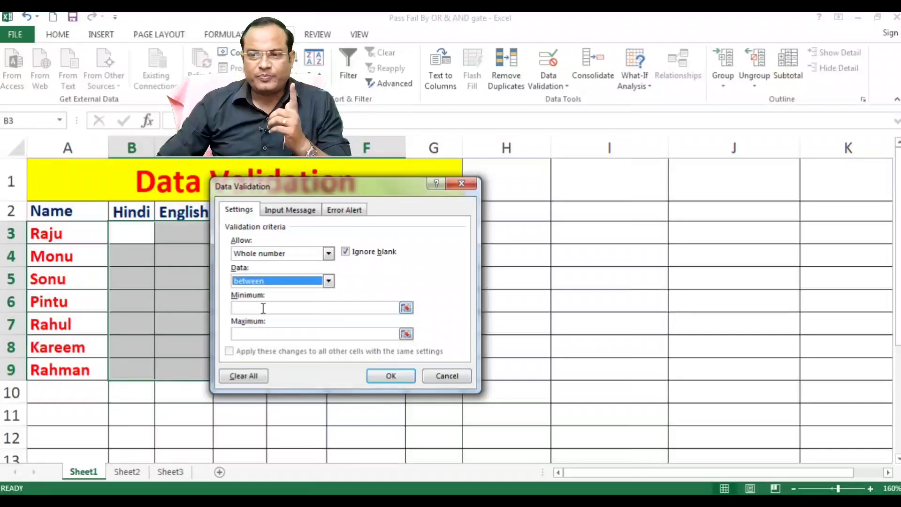
pyautogui.click(263, 308)
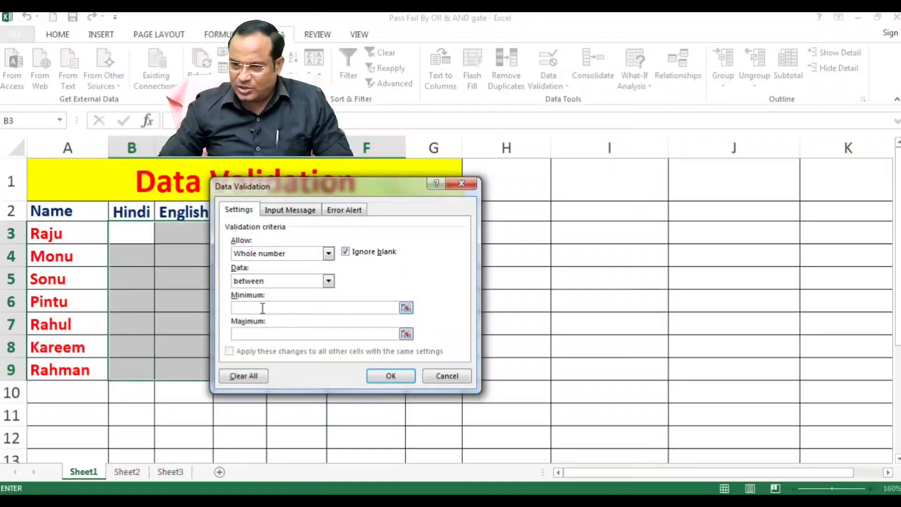
pyautogui.write('0')
pyautogui.click(268, 332)
pyautogui.write('100')
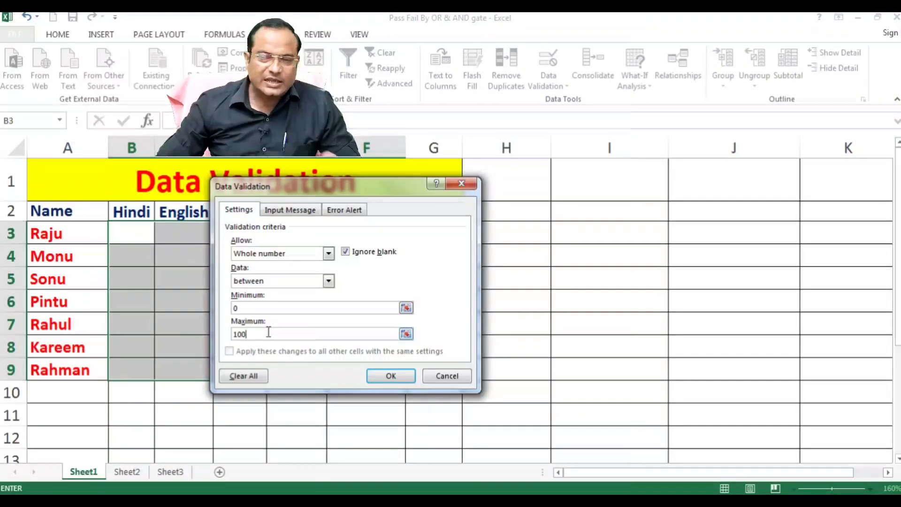
# On the Input Message tab, enter the author's name as title and the message 'Enter 0 to 100'.
pyautogui.click(294, 215)
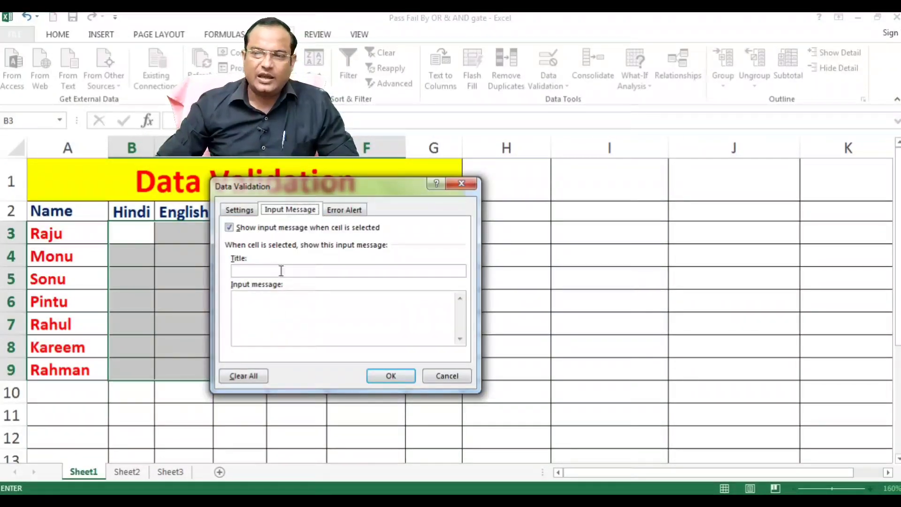
pyautogui.click(273, 303)
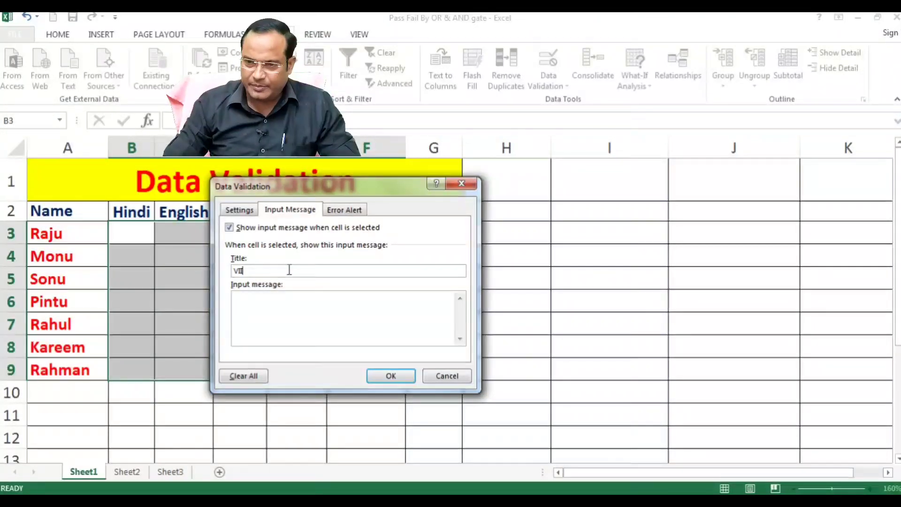
pyautogui.write('Roio')
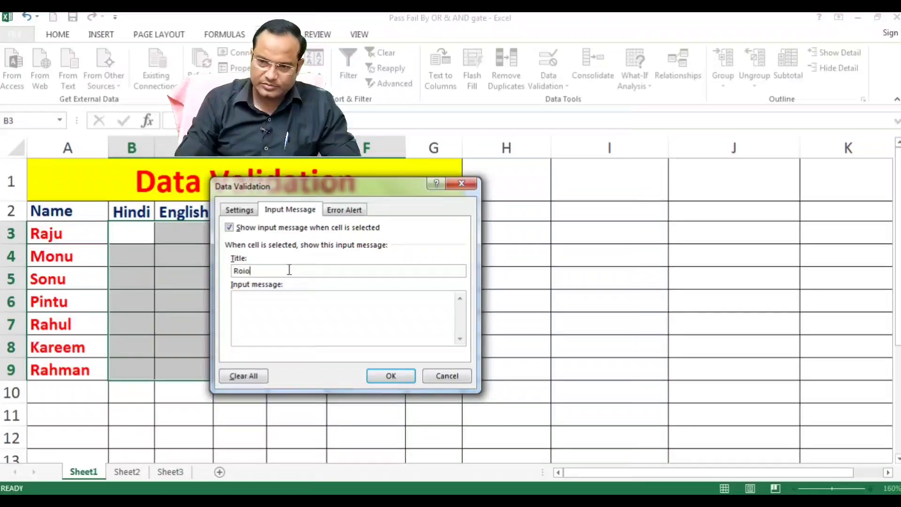
pyautogui.press('BackSpace')
pyautogui.press('BackSpace')
pyautogui.press('BackSpace')
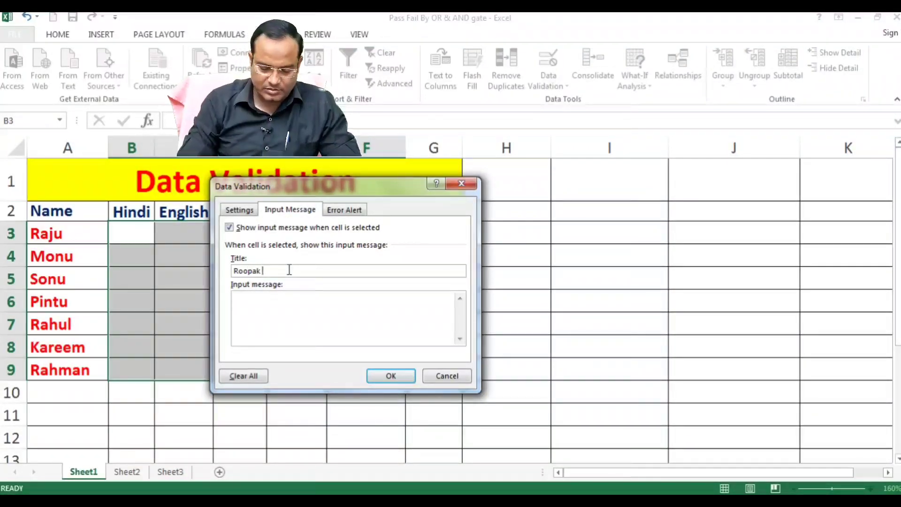
pyautogui.write('Srivastava')
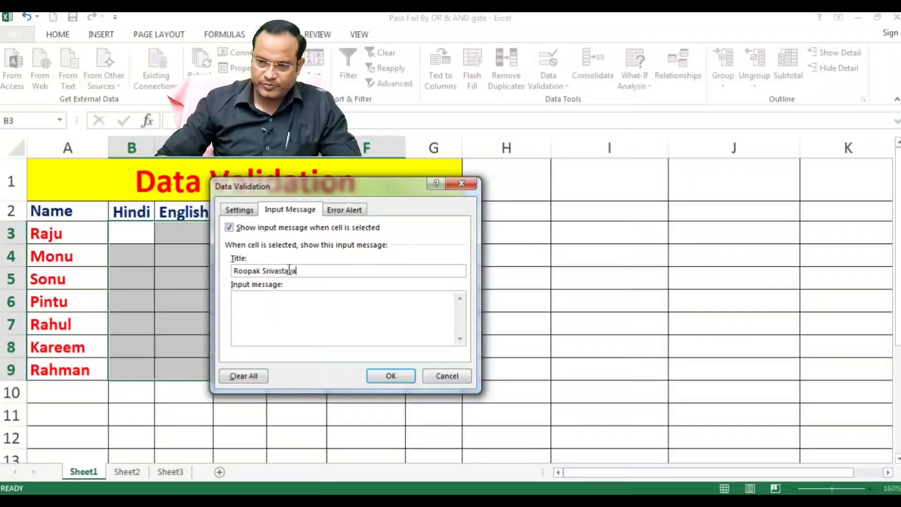
pyautogui.click(291, 302)
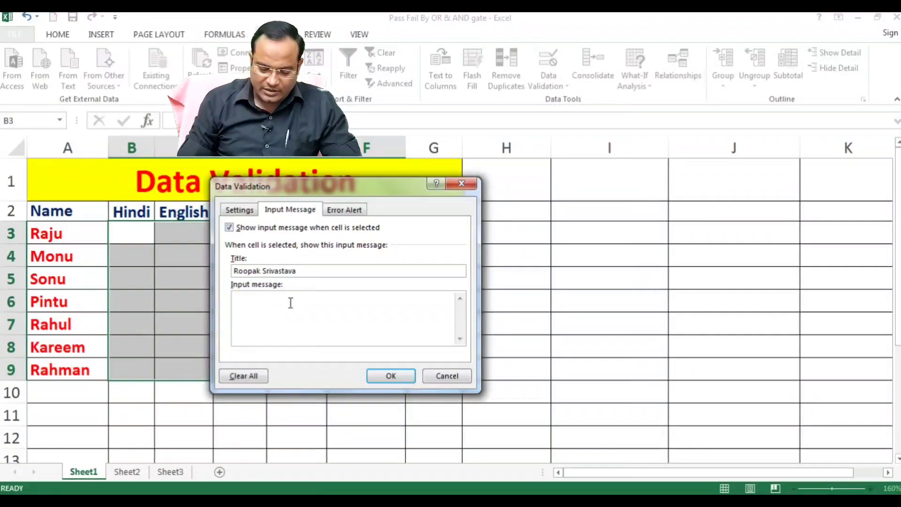
pyautogui.write('E')
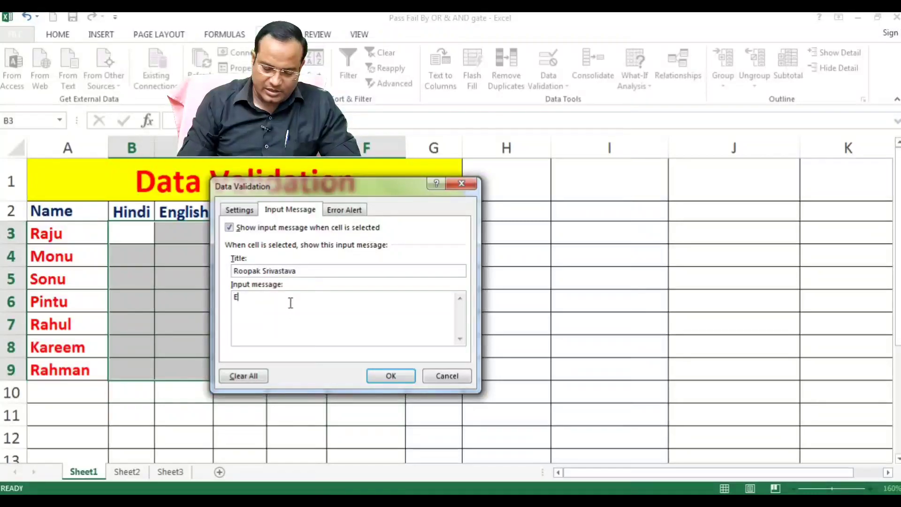
pyautogui.write('nter')
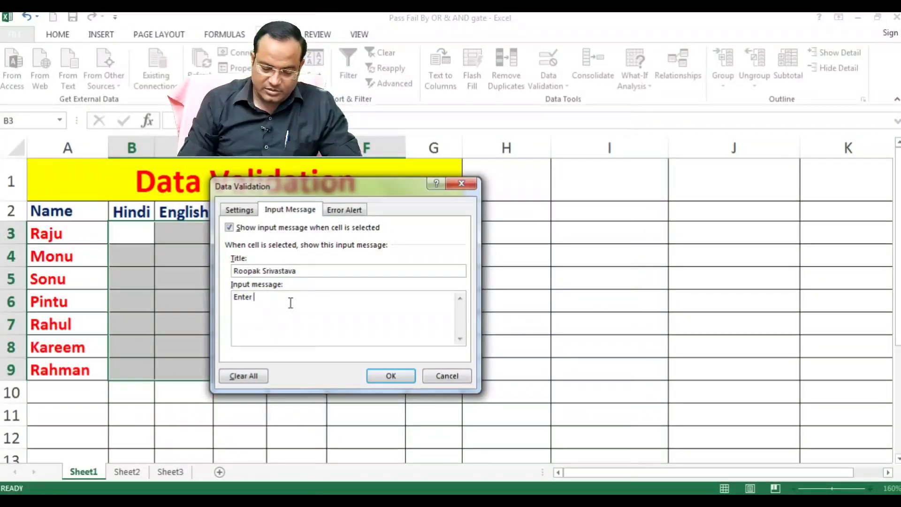
pyautogui.write(' 0 t')
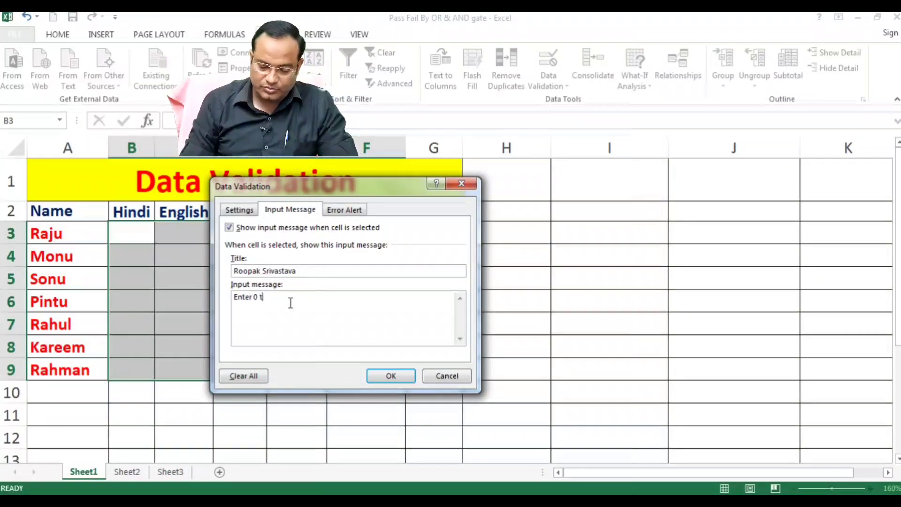
pyautogui.write('o 100')
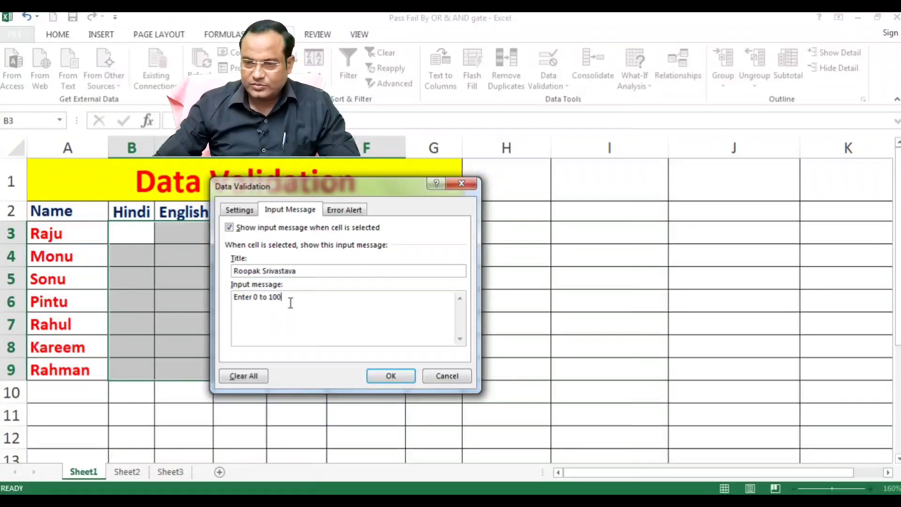
# Apply the rule, check the 'Enter 0 to 100' prompt on several mark cells, and reselect B3:F9.
pyautogui.click(381, 376)
pyautogui.click(305, 347)
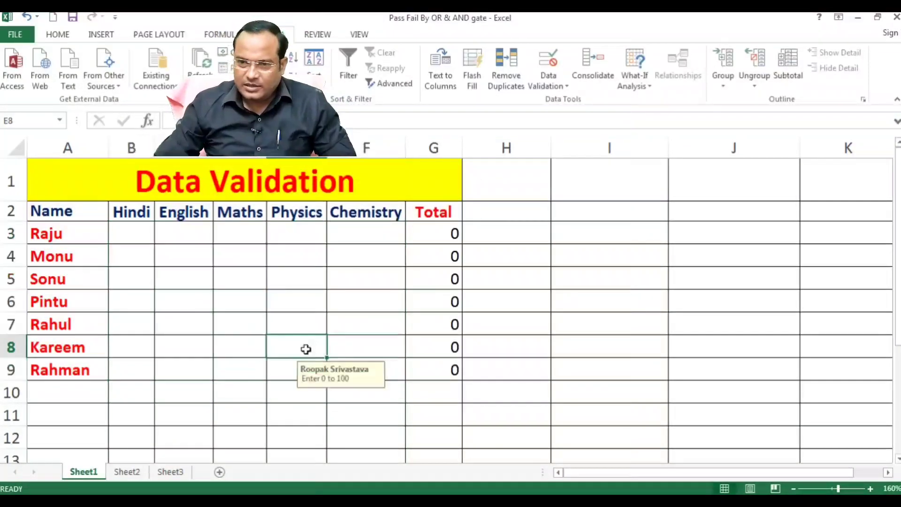
pyautogui.click(136, 231)
pyautogui.click(133, 280)
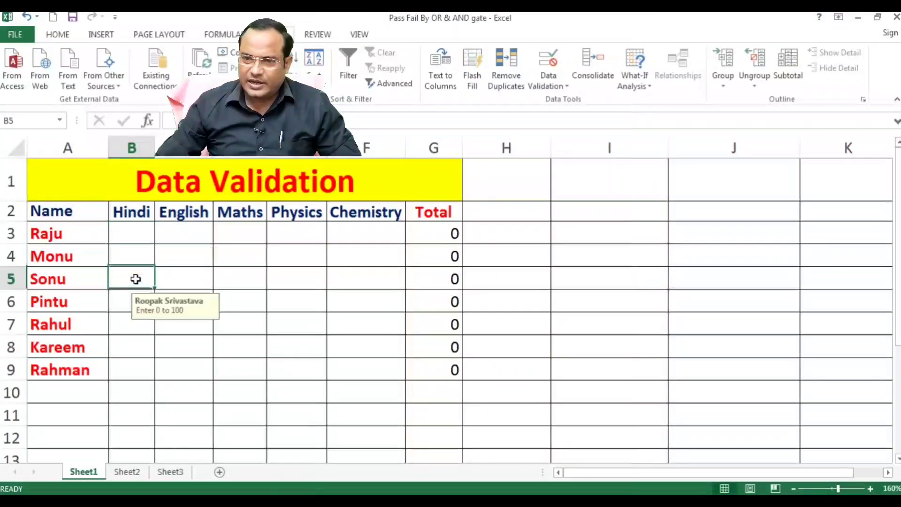
pyautogui.click(146, 322)
pyautogui.click(172, 325)
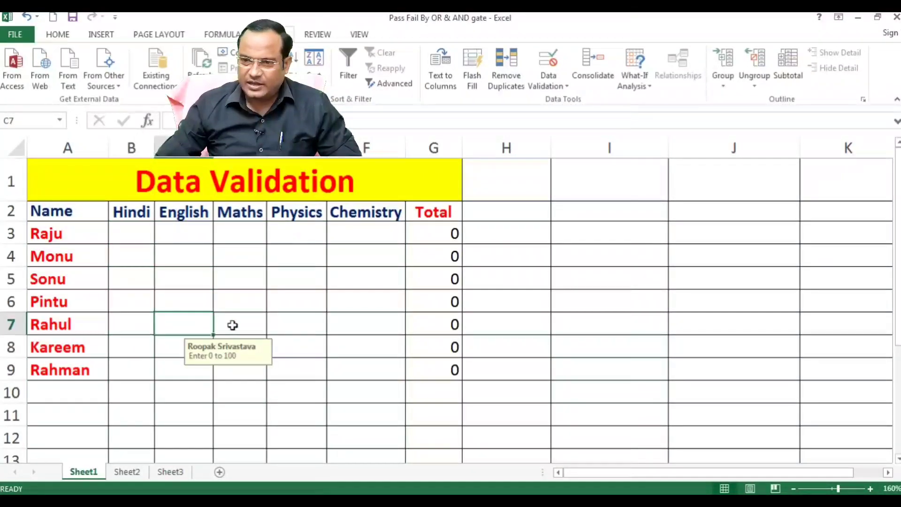
pyautogui.click(233, 324)
pyautogui.click(237, 301)
pyautogui.click(235, 276)
pyautogui.click(235, 253)
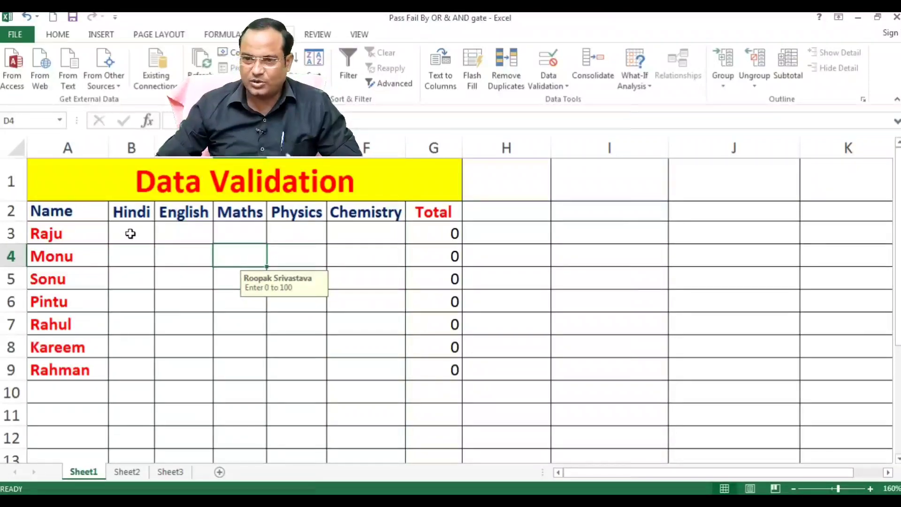
pyautogui.click(192, 323)
pyautogui.click(141, 250)
pyautogui.click(158, 304)
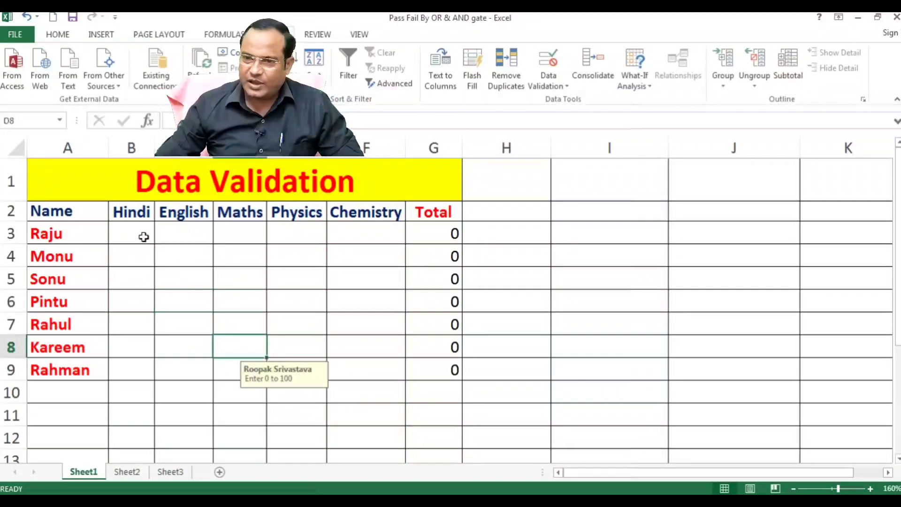
pyautogui.moveTo(142, 234)
pyautogui.mouseDown()
pyautogui.moveTo(258, 254)
pyautogui.moveTo(327, 299)
pyautogui.moveTo(354, 372)
pyautogui.moveTo(346, 372)
pyautogui.mouseUp()
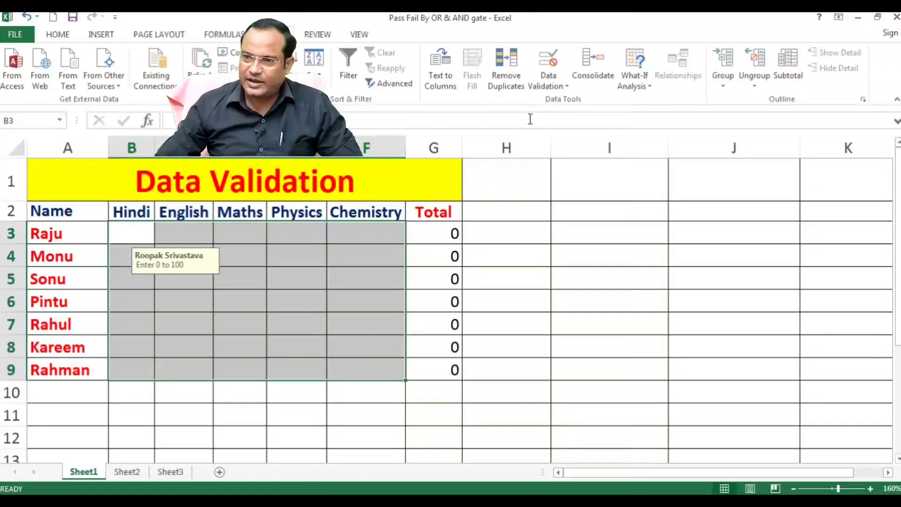
# Set a Stop error alert with the author's name as title and message 'Sorry....Only 0 to 100 allowed'.
pyautogui.click(547, 86)
pyautogui.click(554, 100)
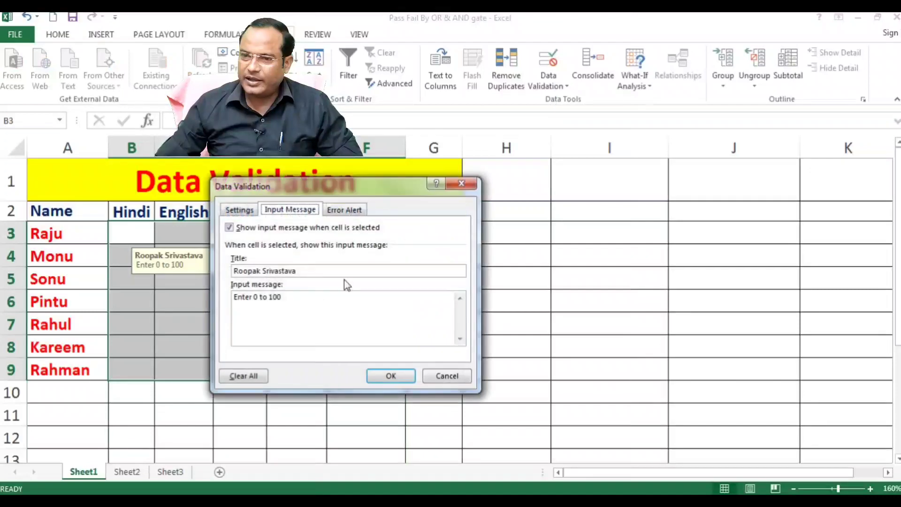
pyautogui.click(346, 210)
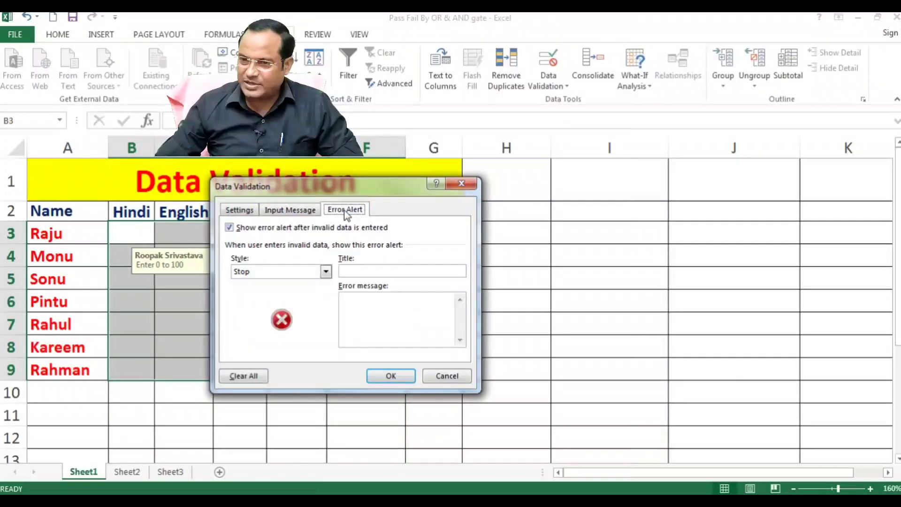
pyautogui.click(354, 272)
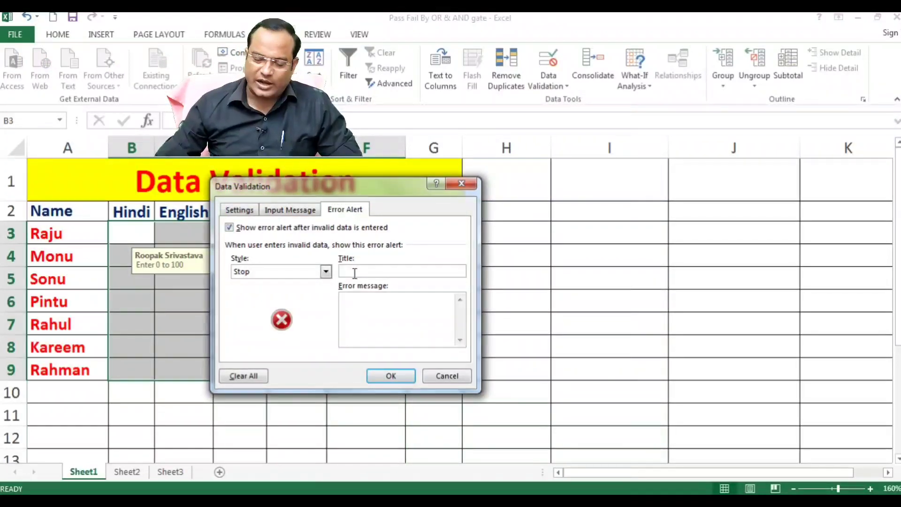
pyautogui.write('Roop')
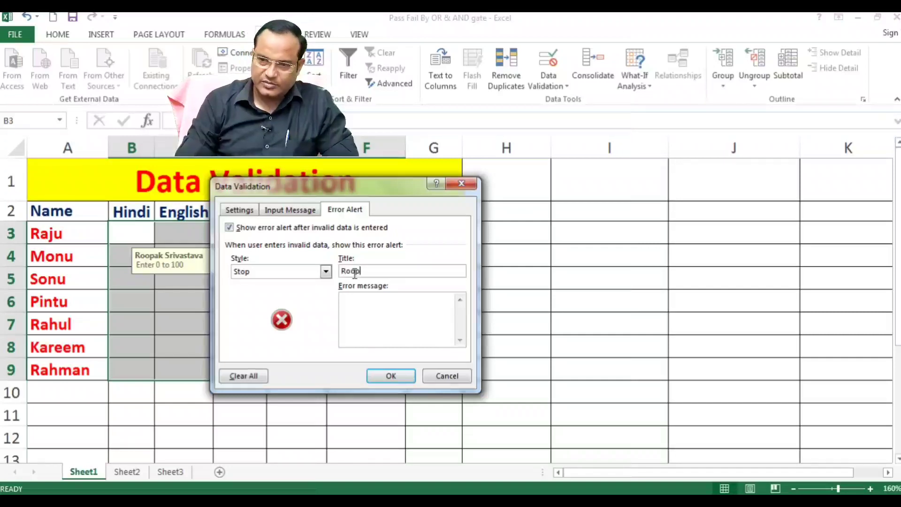
pyautogui.write('ak')
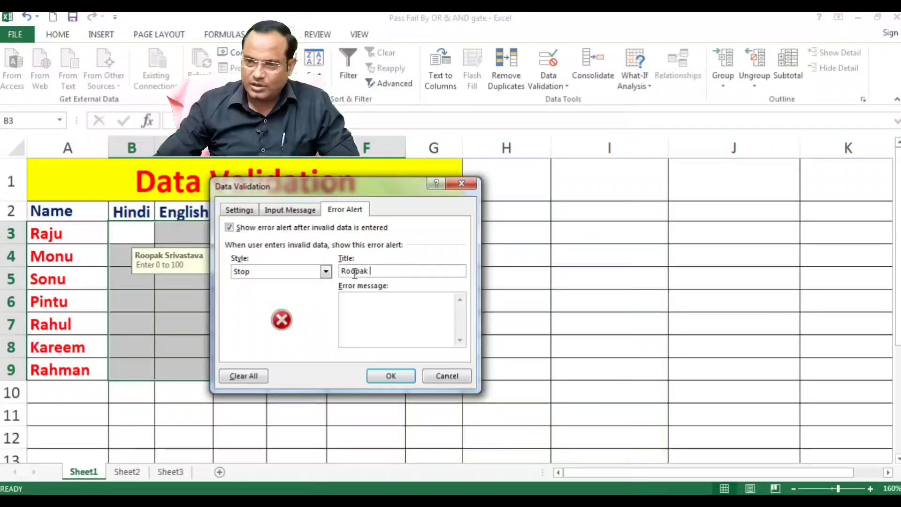
pyautogui.click(345, 301)
pyautogui.write('sor')
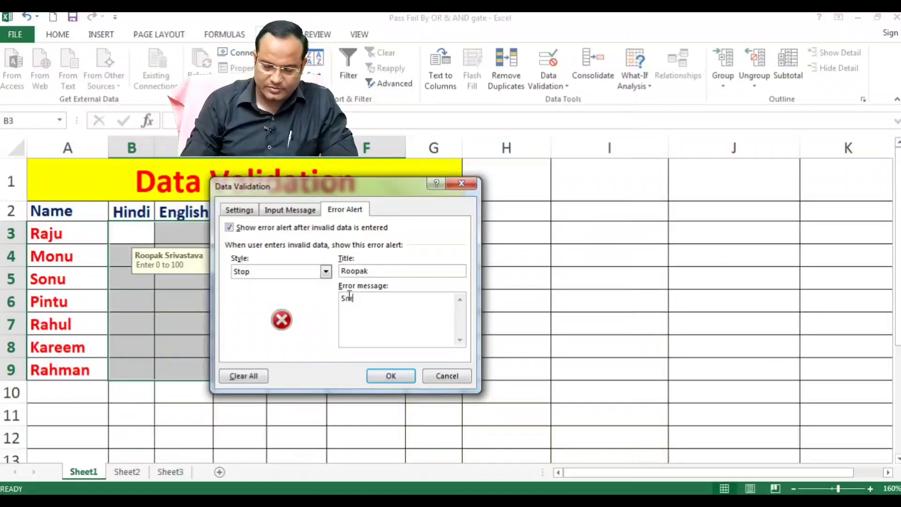
pyautogui.write('ry....Only 0')
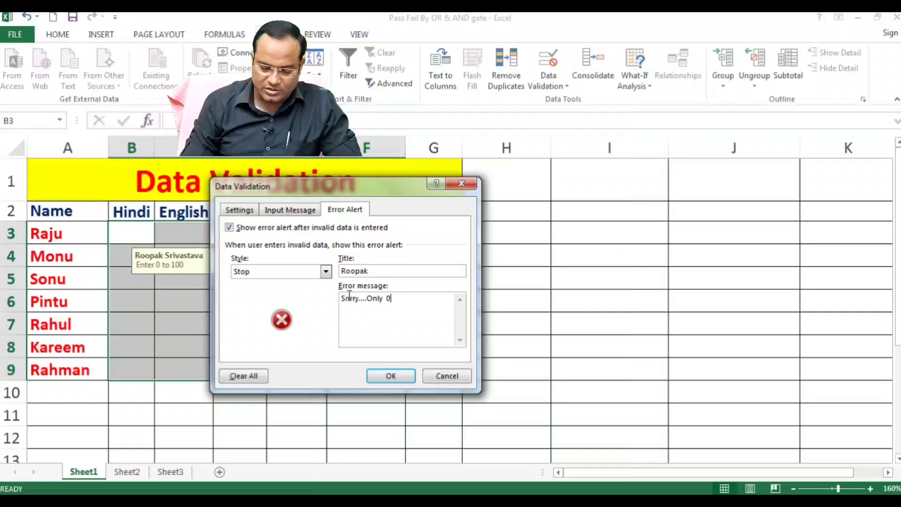
pyautogui.write('to 19')
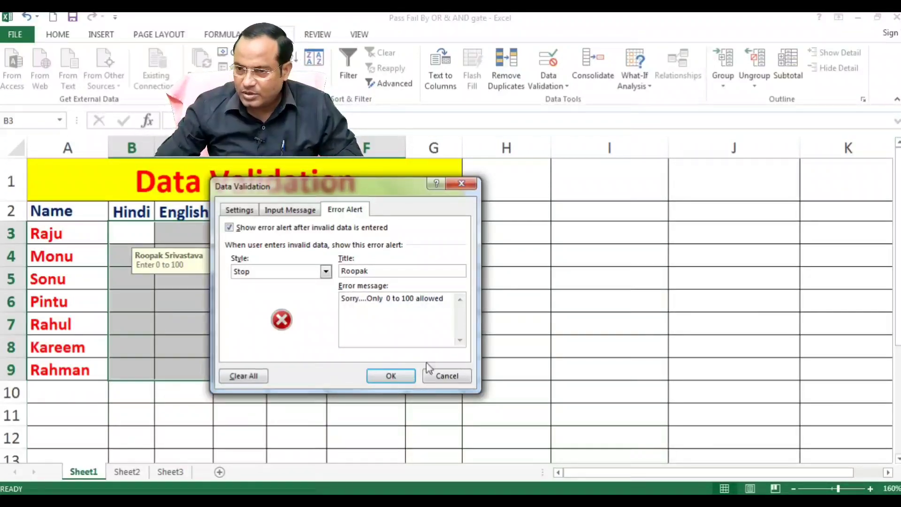
# Apply the error alert and check the input prompt on several marks cells.
pyautogui.click(391, 375)
pyautogui.click(235, 346)
pyautogui.click(141, 241)
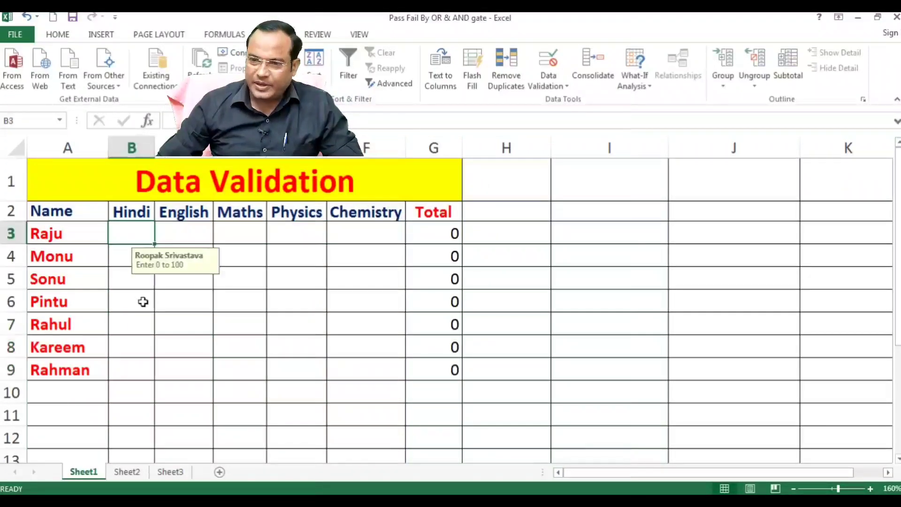
pyautogui.click(142, 301)
pyautogui.click(219, 365)
pyautogui.click(232, 306)
pyautogui.click(169, 278)
pyautogui.click(159, 342)
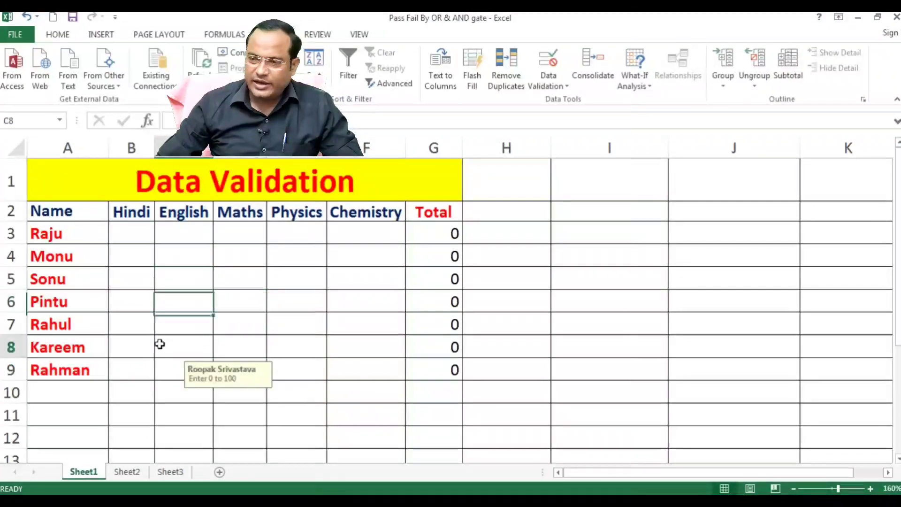
pyautogui.click(298, 348)
pyautogui.click(197, 277)
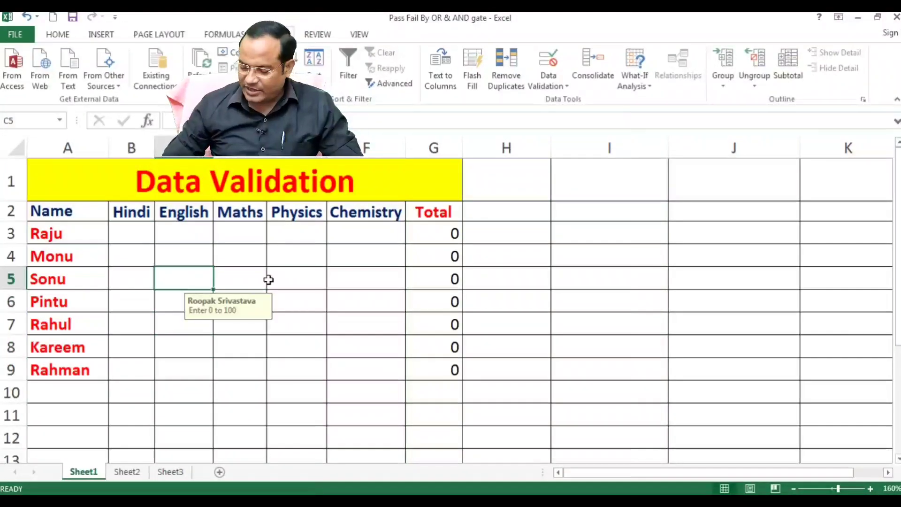
# Enter 45 and 78 as Raju's Hindi and English marks, with a 144 Maths mark rejected.
pyautogui.press('Left')
pyautogui.press('Up')
pyautogui.press('Up')
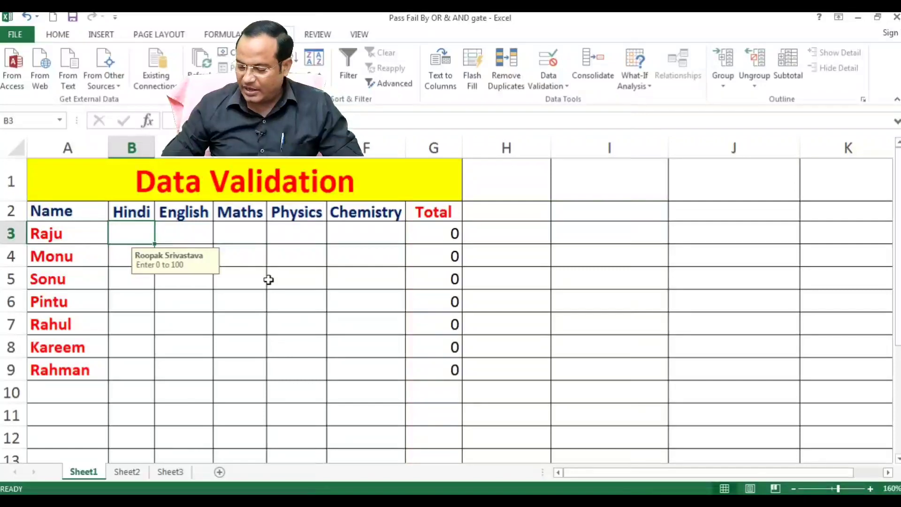
pyautogui.write('45')
pyautogui.press('Tab')
pyautogui.write('78')
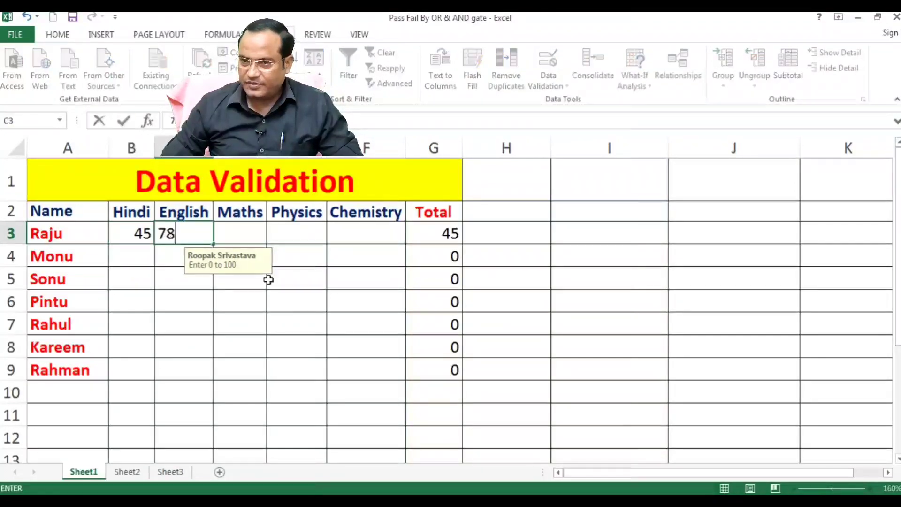
pyautogui.press('Tab')
pyautogui.write('1')
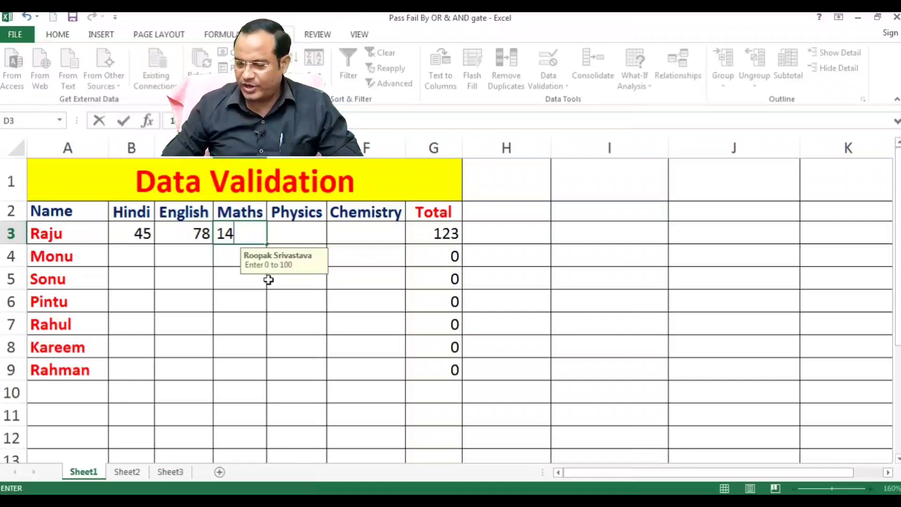
pyautogui.write('4')
pyautogui.press('Tab')
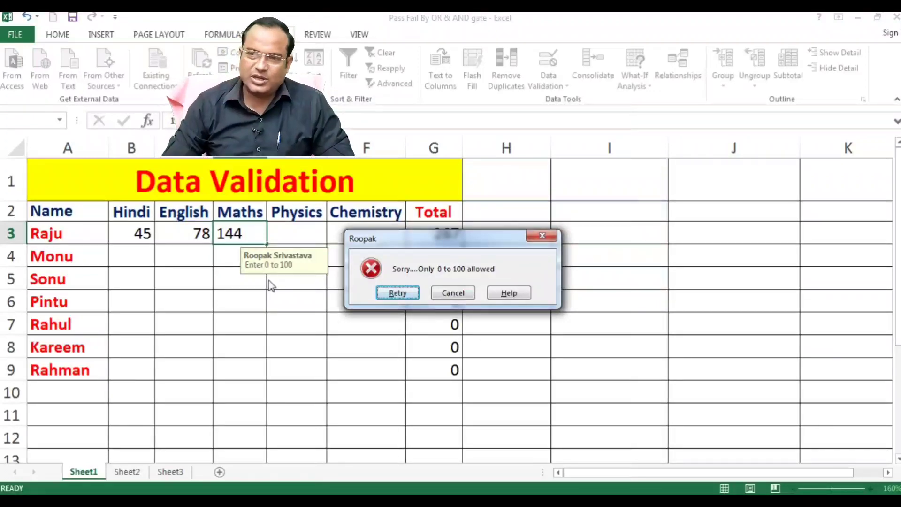
pyautogui.press('Escape')
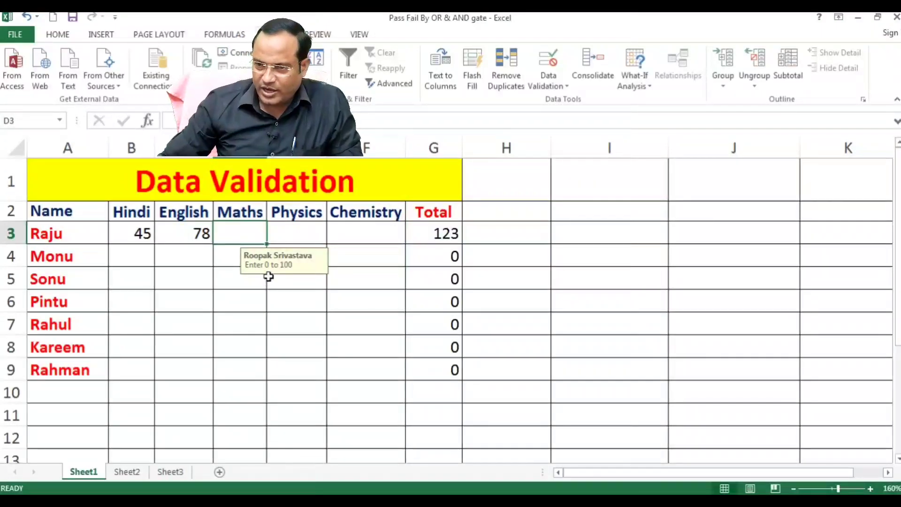
# Enter 58 as Rahman's Maths mark in D9.
pyautogui.moveTo(128, 236); pyautogui.dragTo(371, 368)
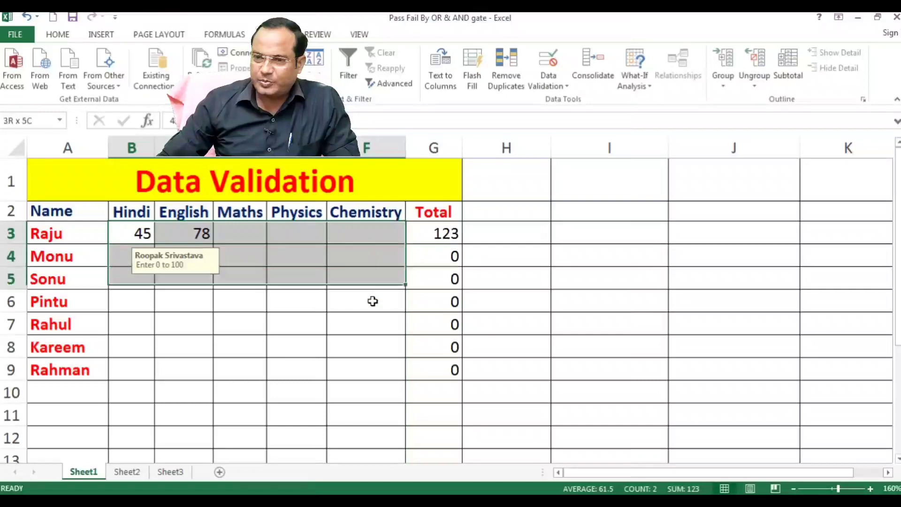
pyautogui.click(249, 370)
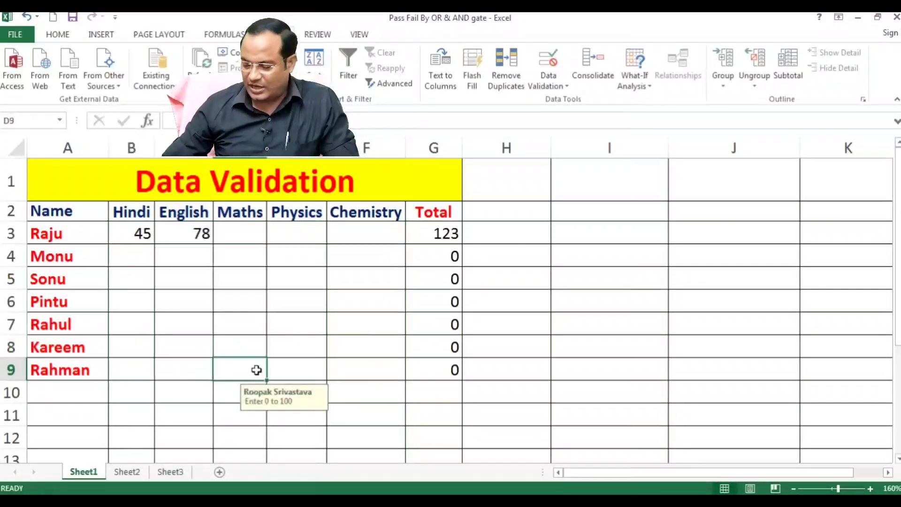
pyautogui.write('58')
pyautogui.press('Return')
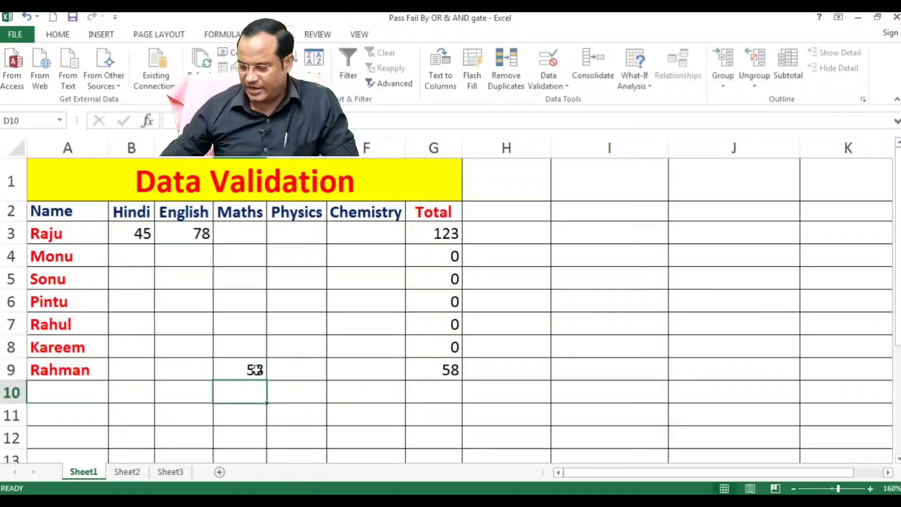
# Try an 896 Physics mark for Rahman in E9 and cancel the rejected entry.
pyautogui.click(255, 370)
pyautogui.press('Tab')
pyautogui.write('8')
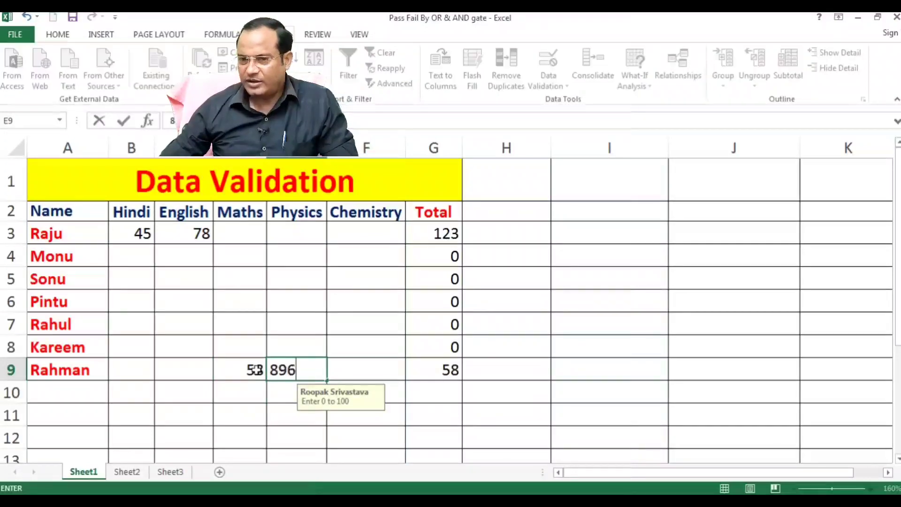
pyautogui.press('Return')
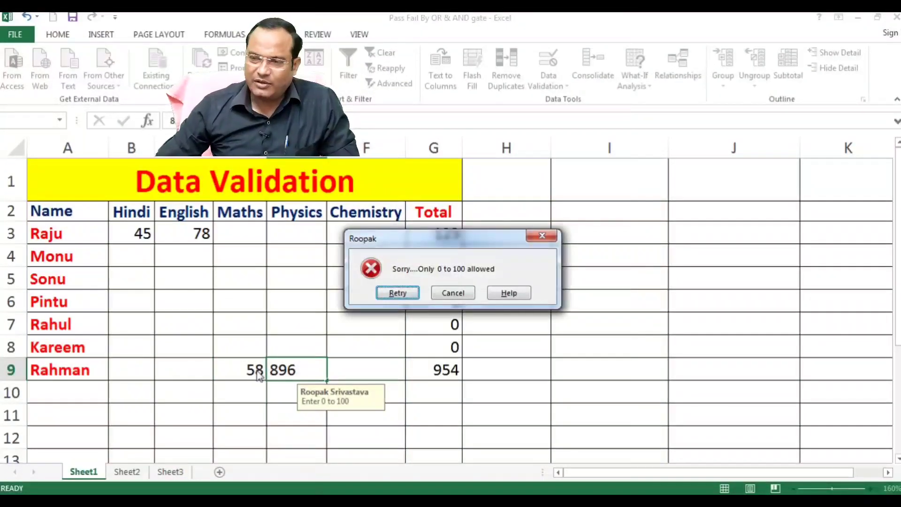
pyautogui.press('Escape')
pyautogui.click(216, 320)
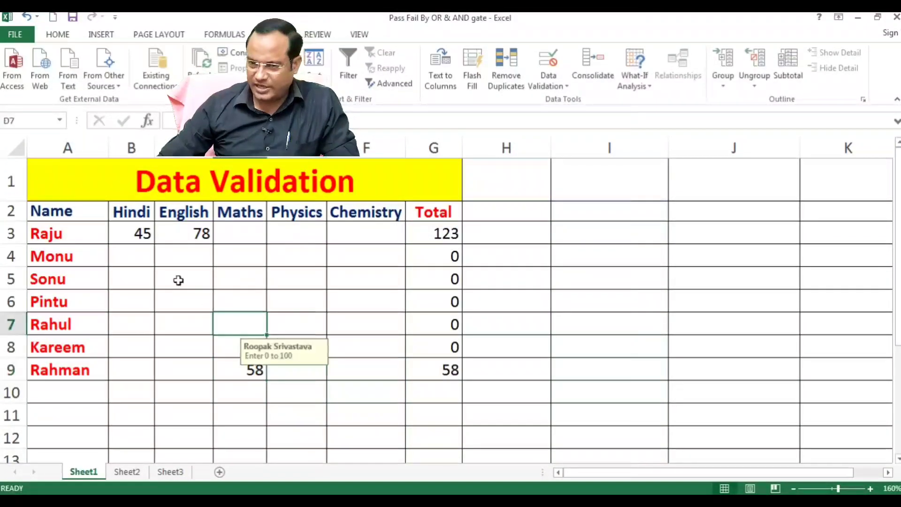
pyautogui.click(548, 81)
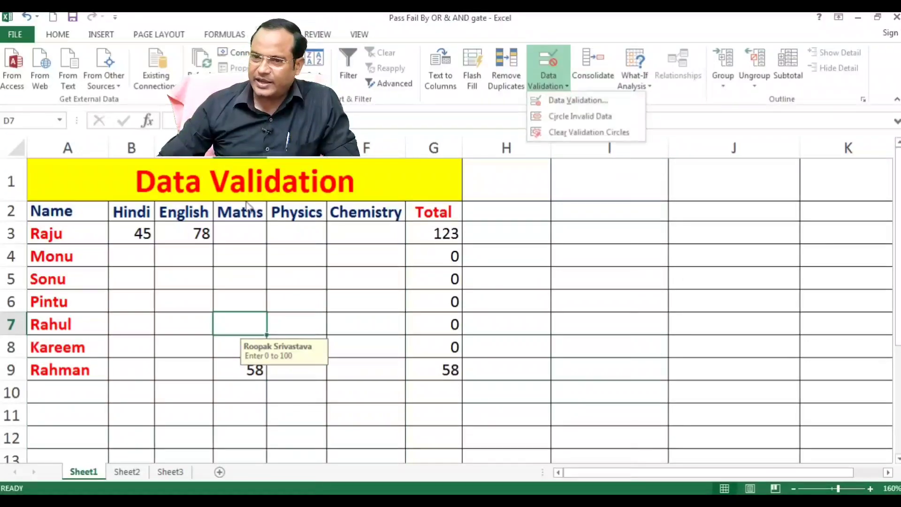
pyautogui.click(127, 233)
pyautogui.doubleClick(126, 233)
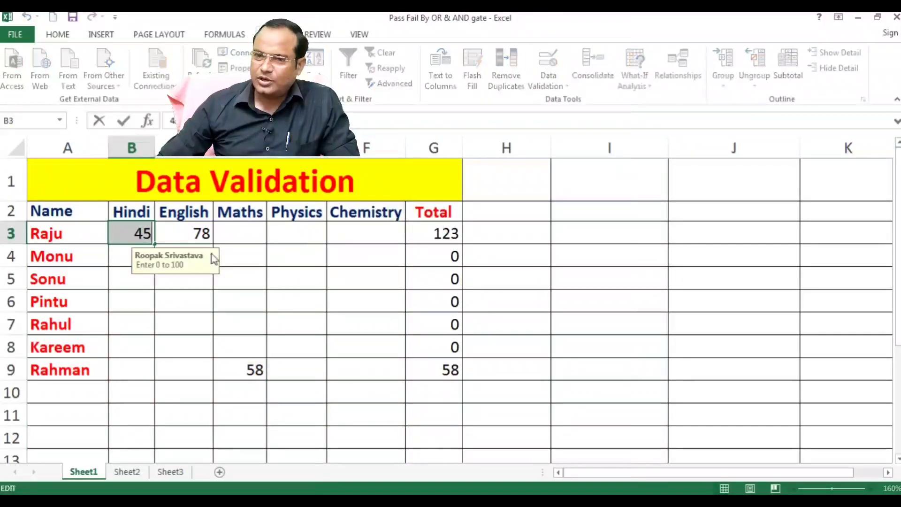
pyautogui.click(157, 286)
pyautogui.moveTo(129, 230)
pyautogui.mouseDown()
pyautogui.moveTo(361, 313)
pyautogui.moveTo(364, 374)
pyautogui.mouseUp()
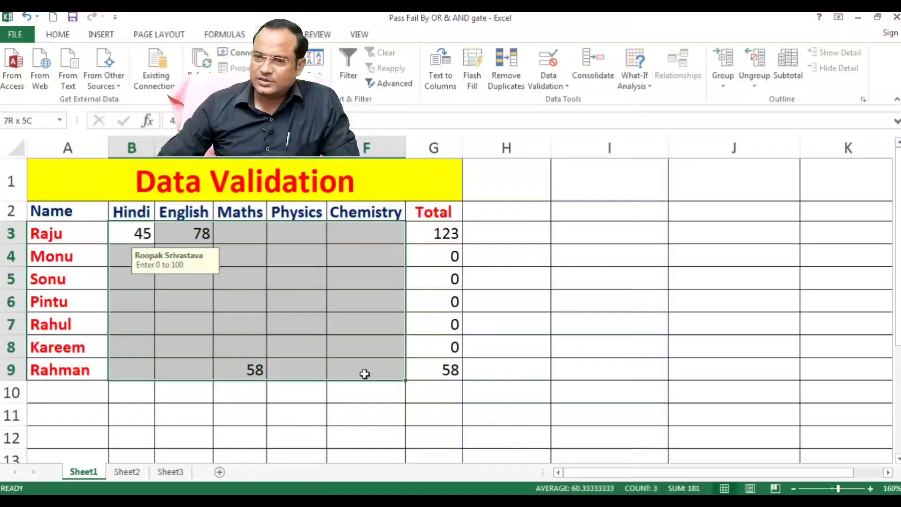
pyautogui.click(546, 85)
pyautogui.click(566, 102)
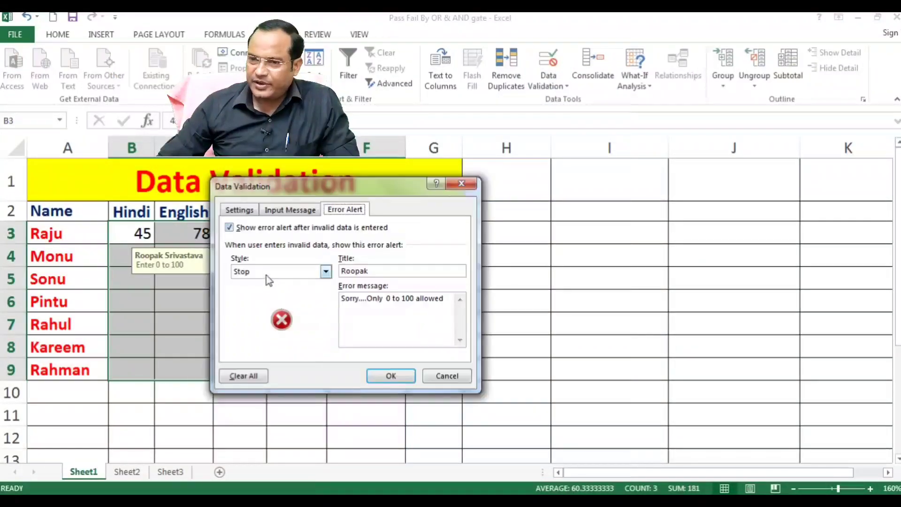
pyautogui.click(250, 210)
pyautogui.click(270, 280)
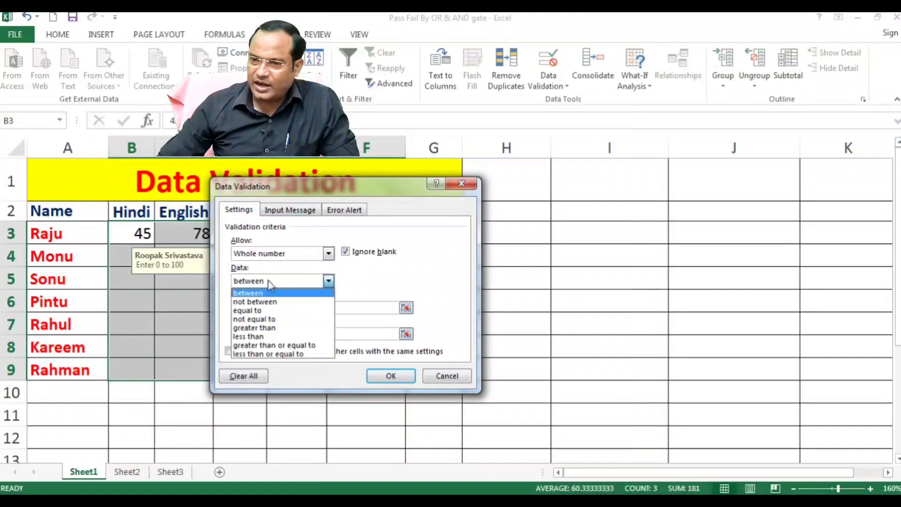
pyautogui.click(262, 302)
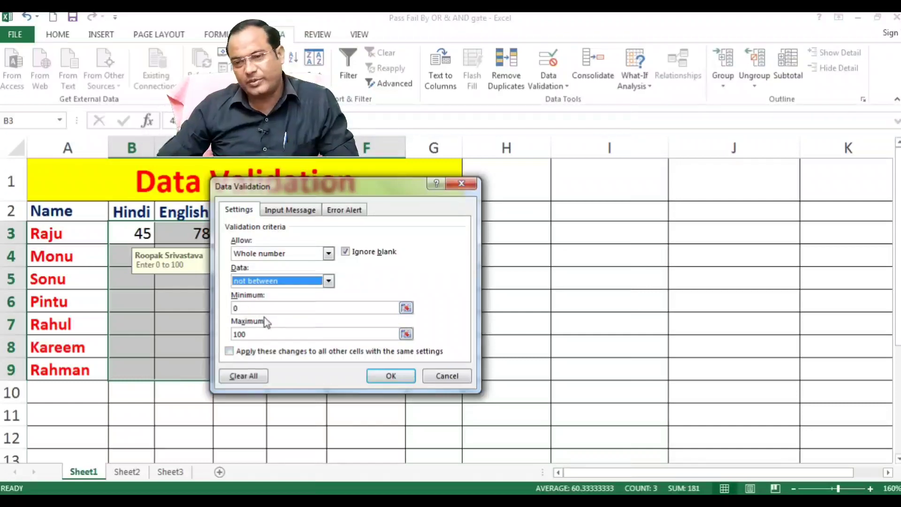
pyautogui.click(346, 210)
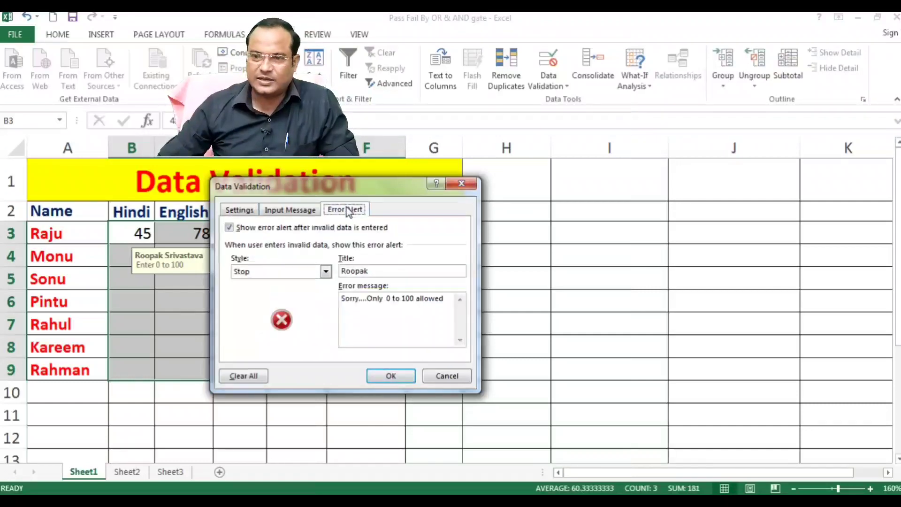
pyautogui.click(239, 209)
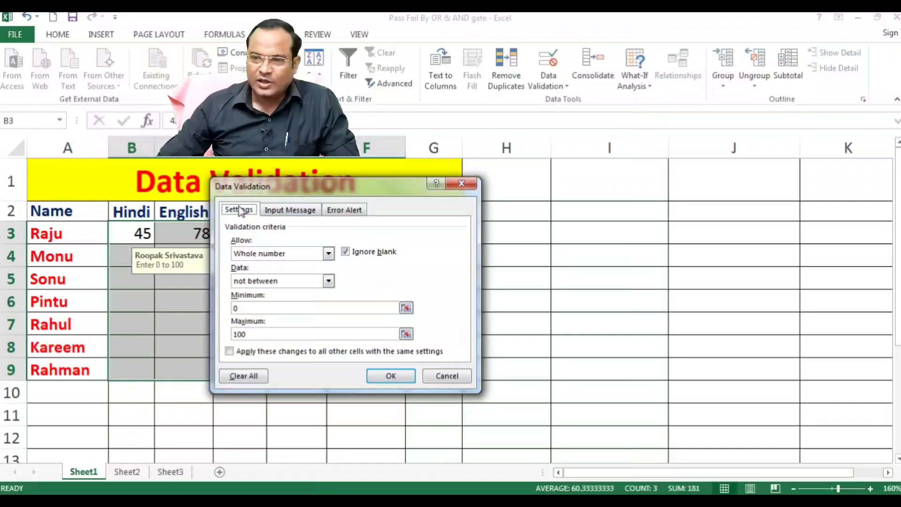
pyautogui.click(278, 281)
pyautogui.click(266, 309)
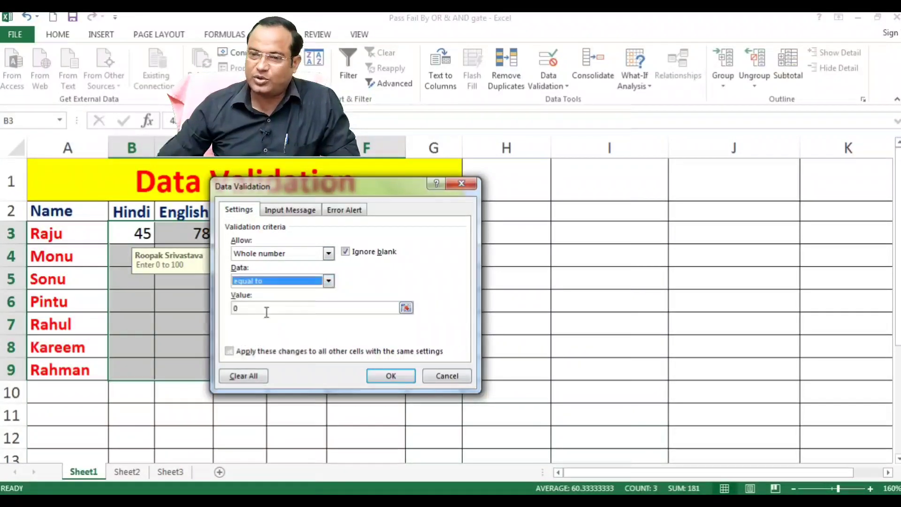
pyautogui.click(266, 310)
pyautogui.press('BackSpace')
pyautogui.write('100')
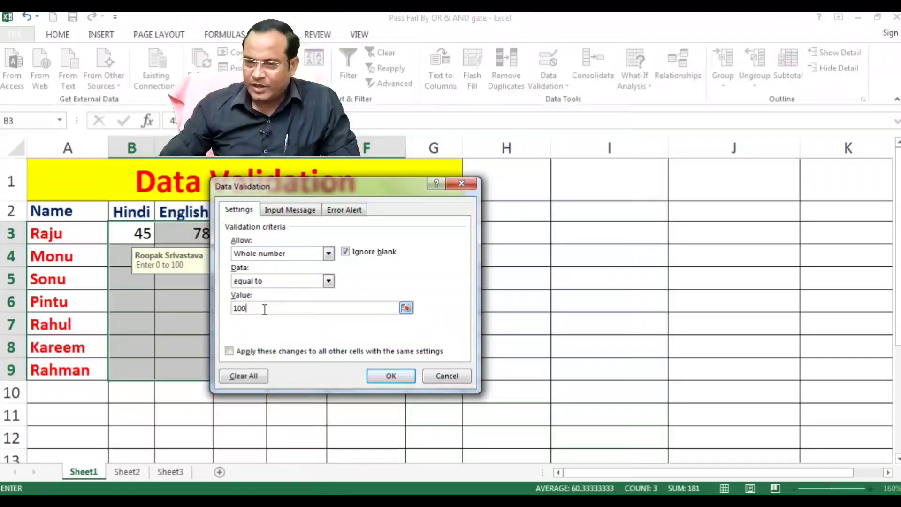
pyautogui.click(279, 281)
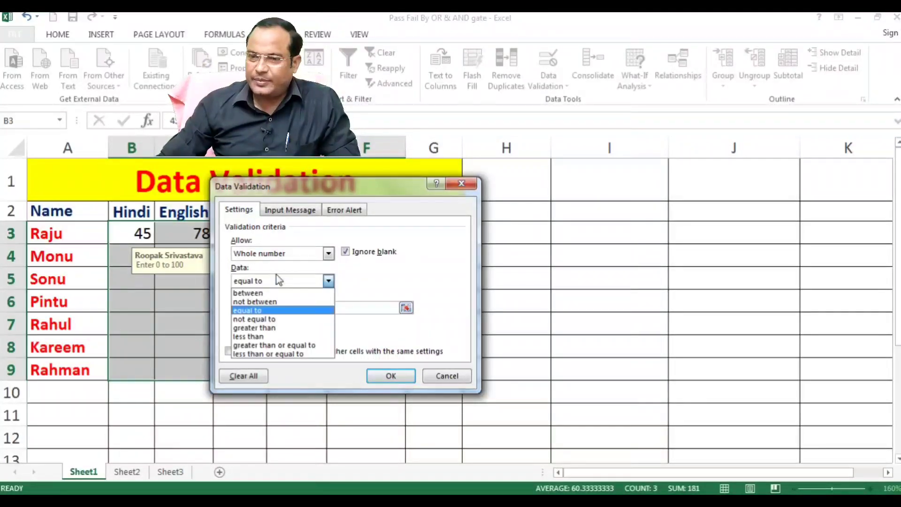
pyautogui.click(265, 318)
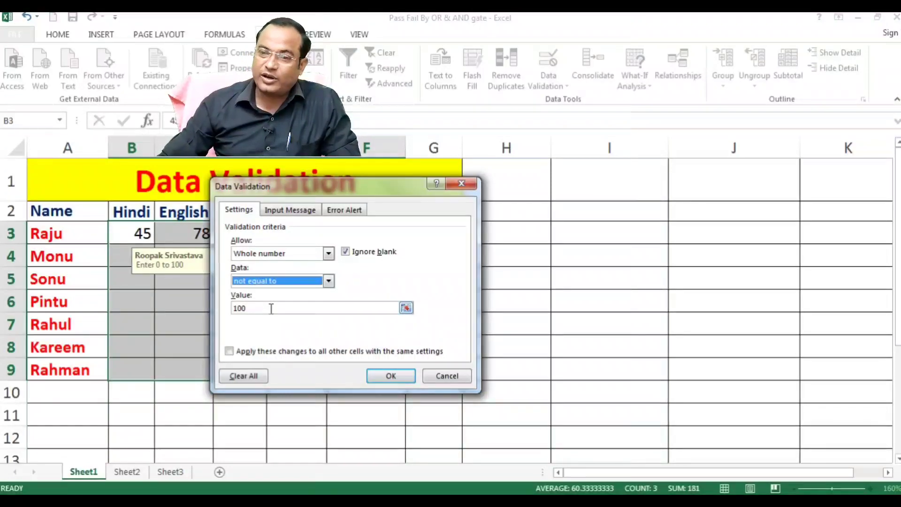
pyautogui.click(278, 285)
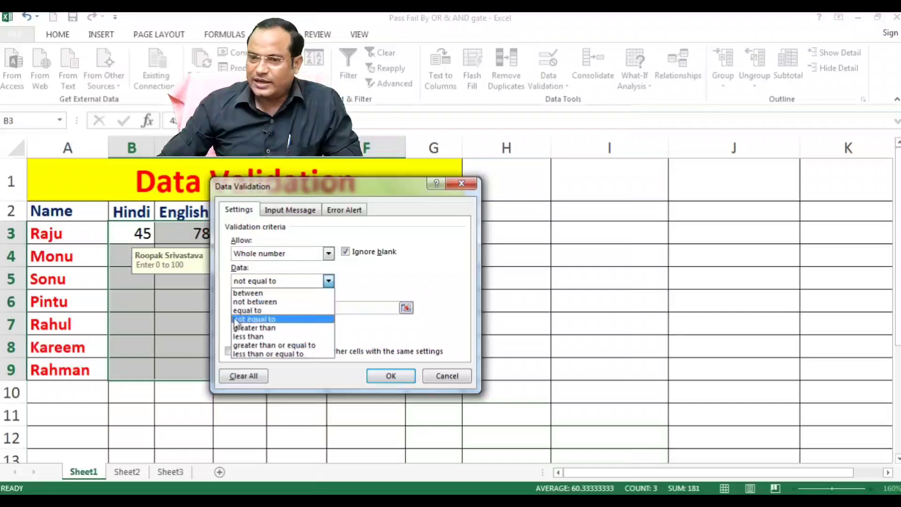
pyautogui.click(244, 336)
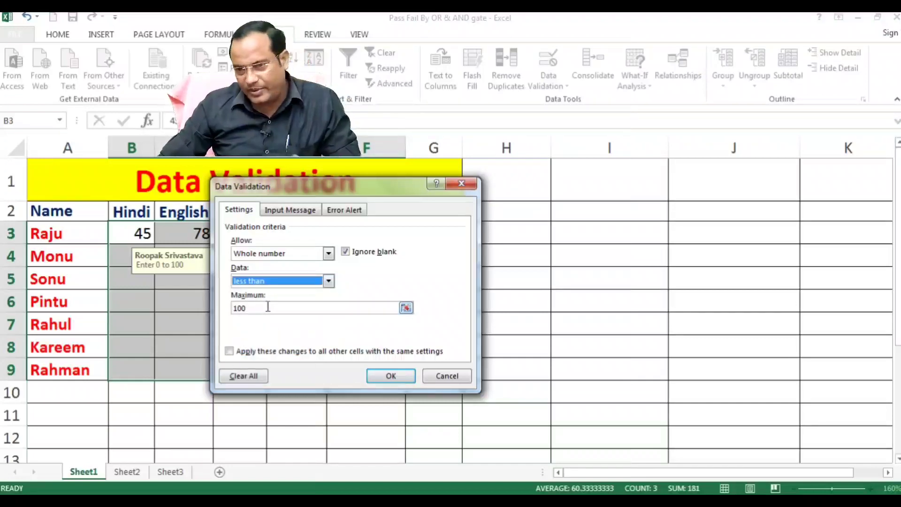
pyautogui.click(346, 211)
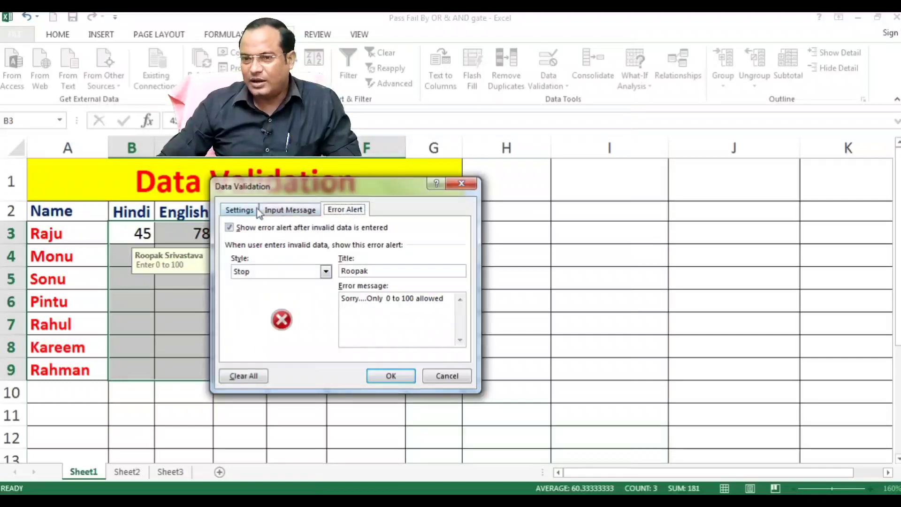
pyautogui.click(240, 211)
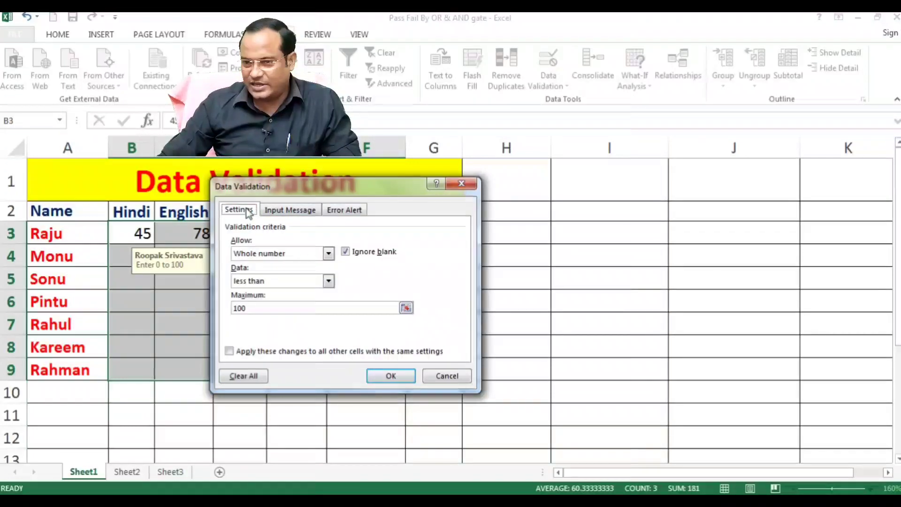
pyautogui.click(272, 280)
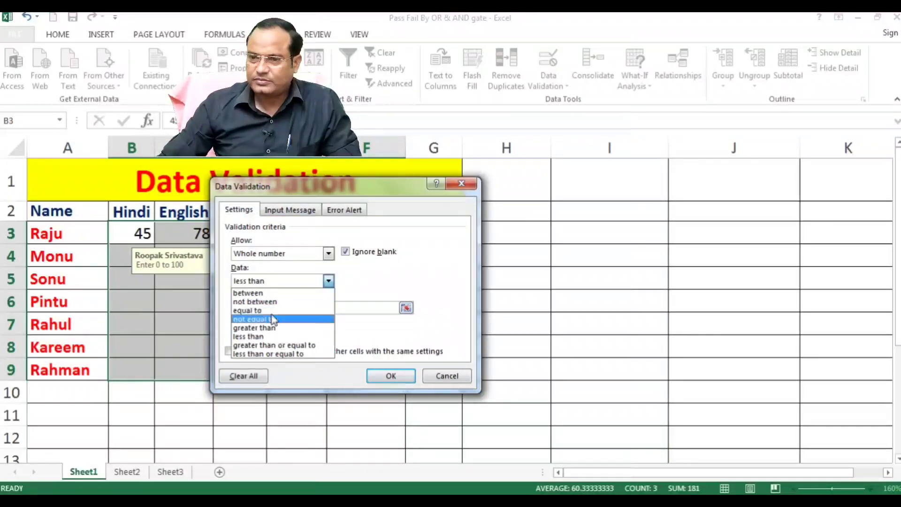
pyautogui.click(355, 275)
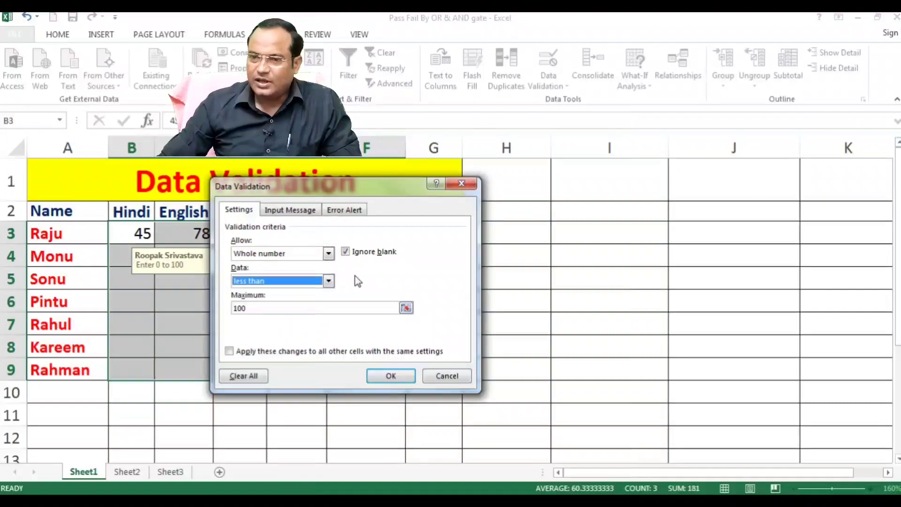
pyautogui.click(279, 256)
pyautogui.click(378, 329)
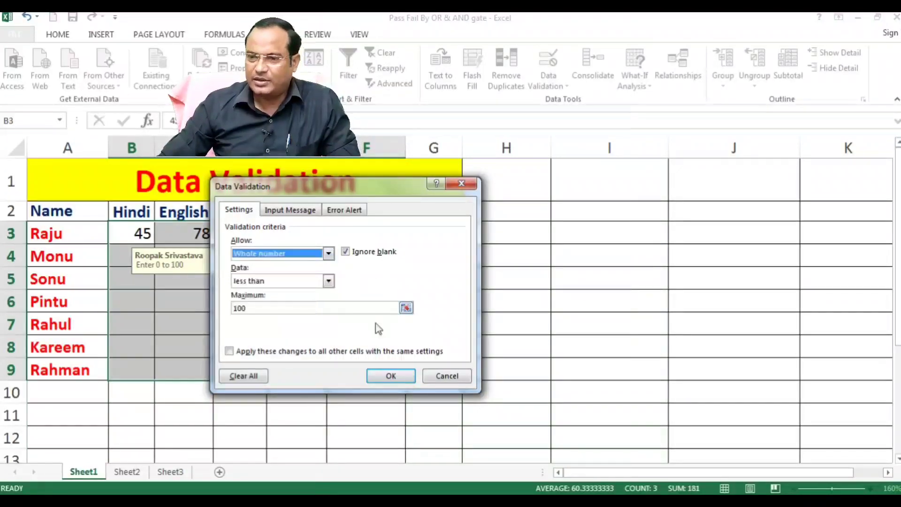
pyautogui.click(443, 378)
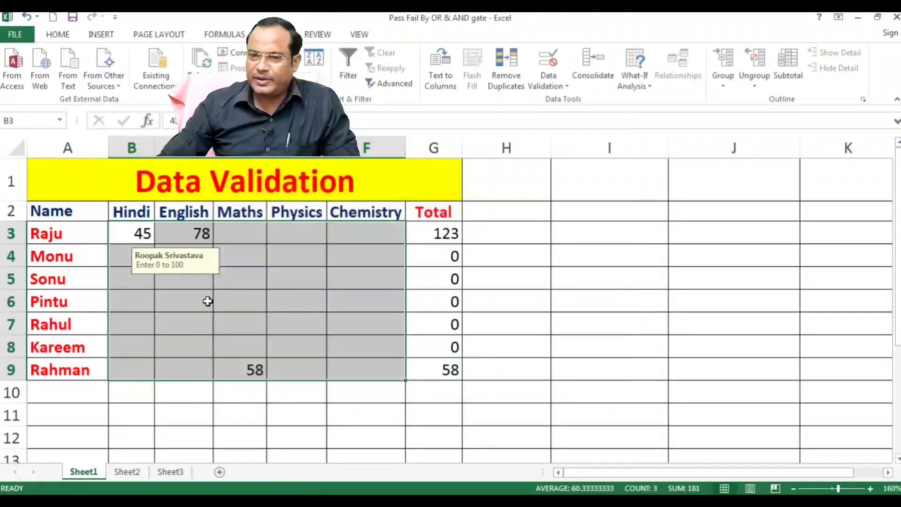
# Clear all existing validation rules from the marks cells.
pyautogui.click(553, 87)
pyautogui.click(559, 100)
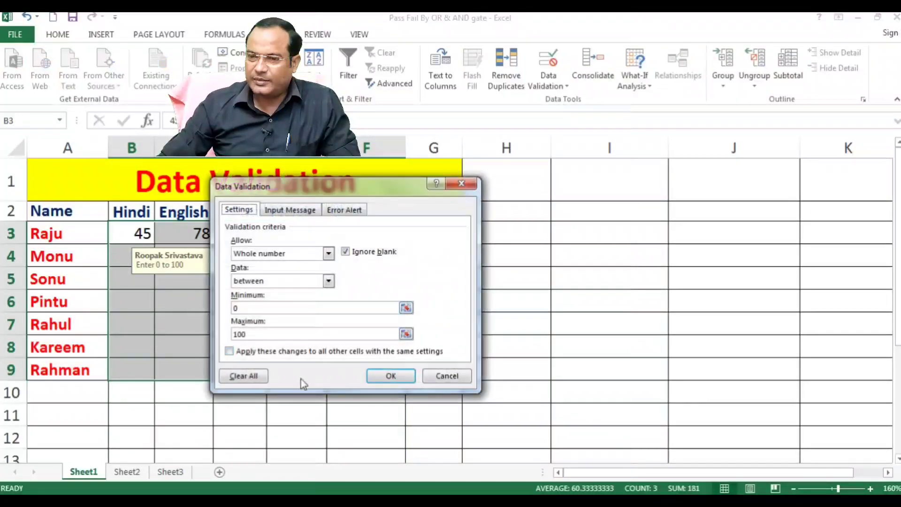
pyautogui.click(253, 377)
pyautogui.click(389, 376)
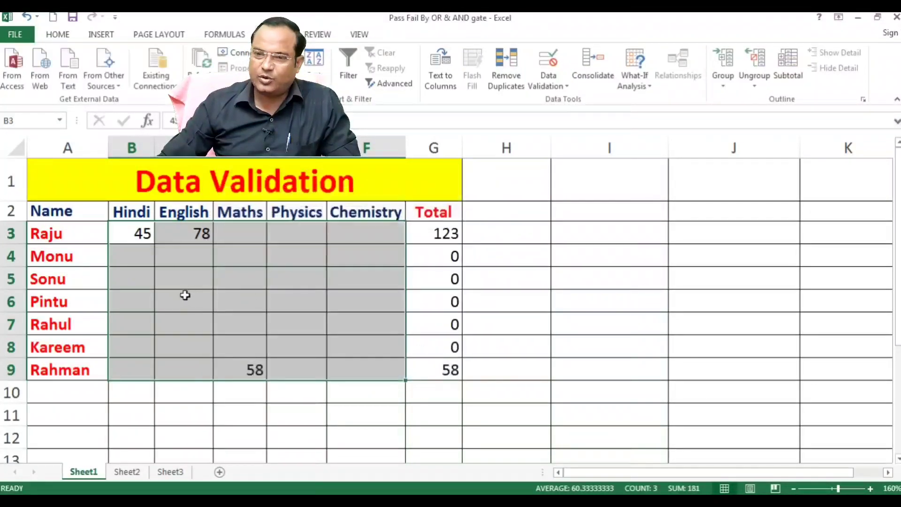
pyautogui.click(163, 277)
# Set the marks range B3:F9 to allow Decimal values between 0.5 and 1.5.
pyautogui.moveTo(141, 233); pyautogui.dragTo(354, 365)
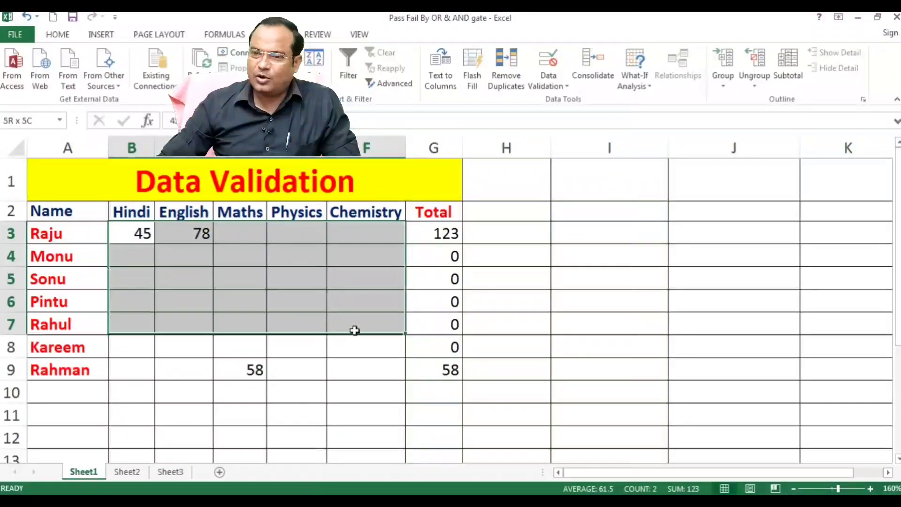
pyautogui.click(548, 84)
pyautogui.click(555, 99)
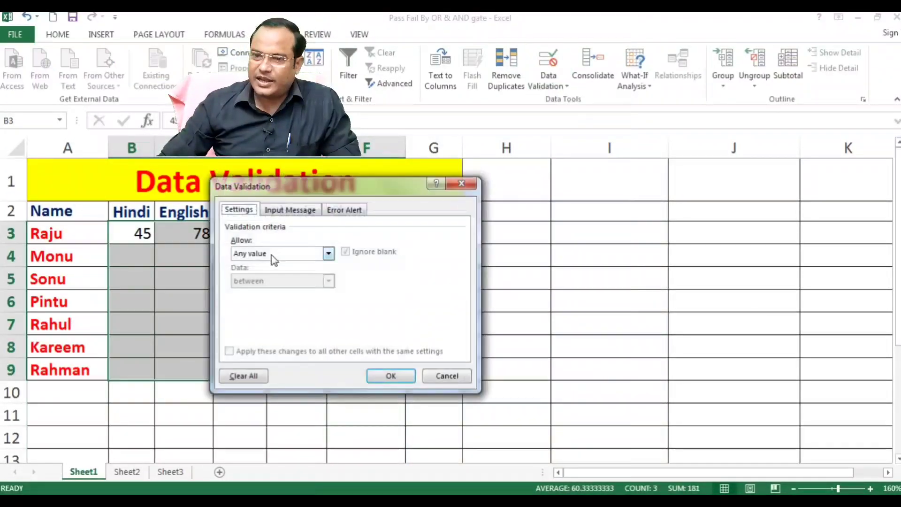
pyautogui.click(272, 256)
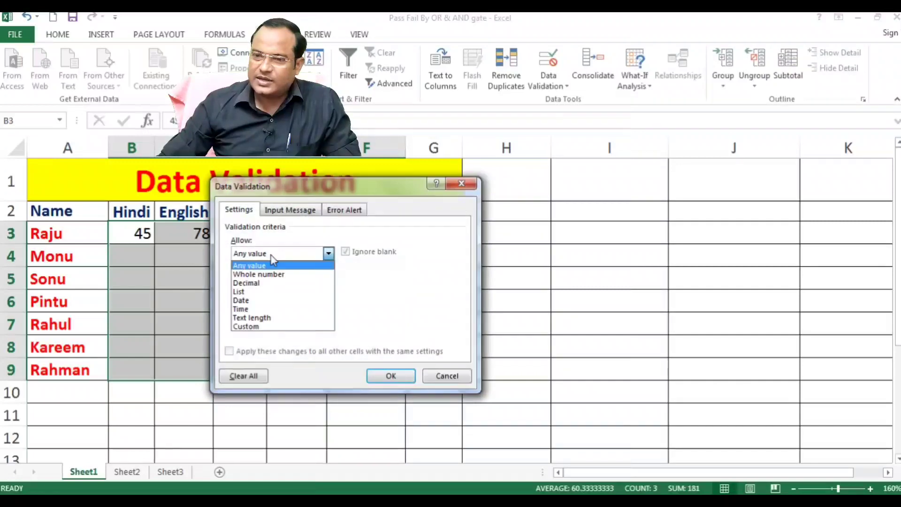
pyautogui.click(262, 283)
pyautogui.click(262, 308)
pyautogui.write('1.5')
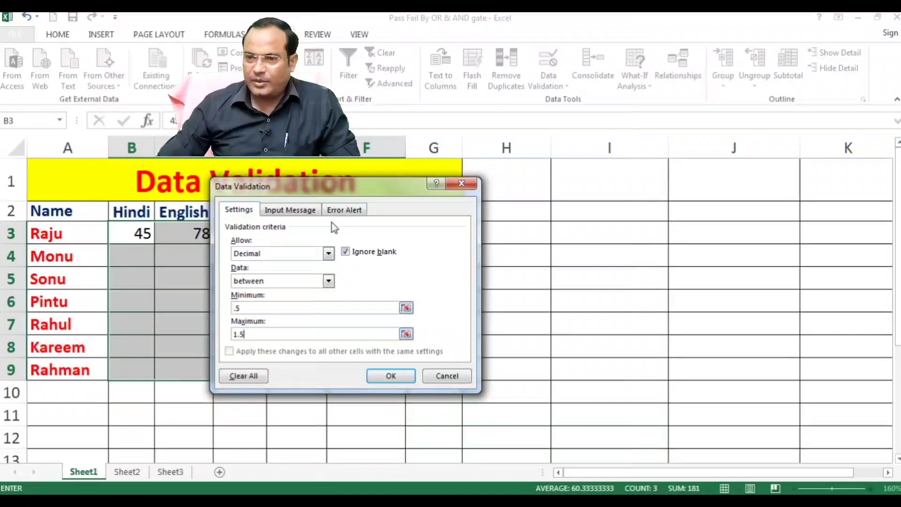
# Add a Stop error alert reading 'decimal no .5 to 1.5 Allowed' and confirm.
pyautogui.click(334, 211)
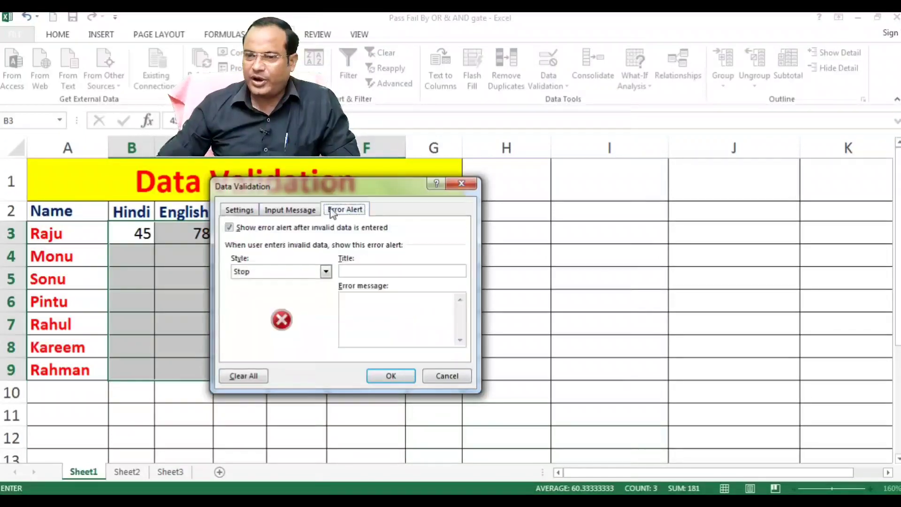
pyautogui.click(253, 210)
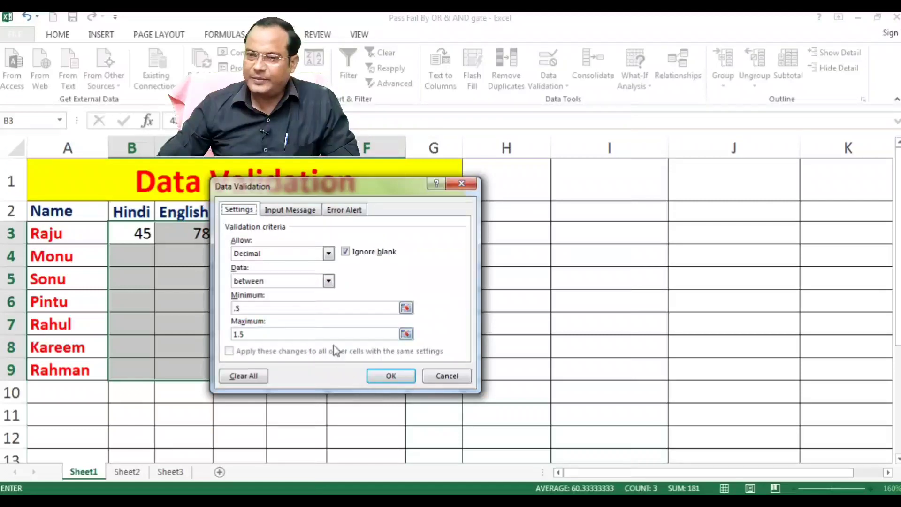
pyautogui.click(335, 212)
pyautogui.click(377, 301)
pyautogui.write('decimal no .5 to 1.5 Alloed')
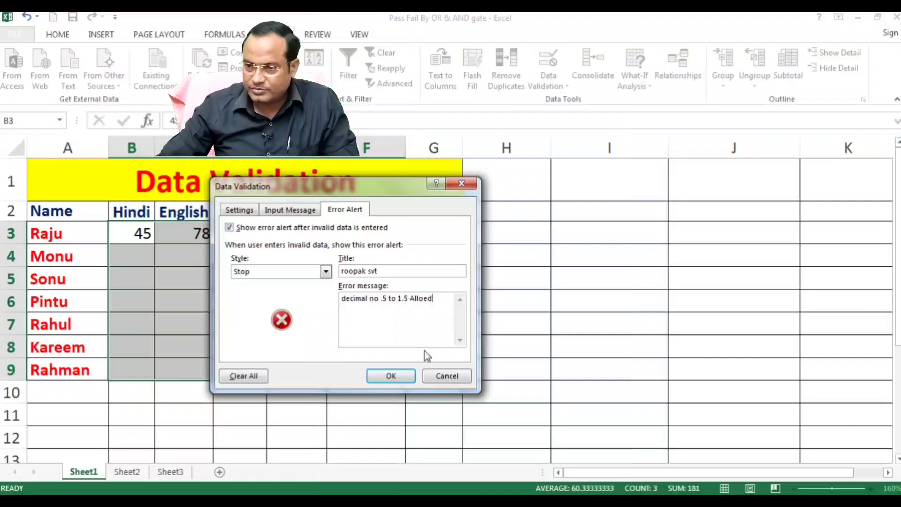
pyautogui.press('BackSpace')
pyautogui.press('BackSpace')
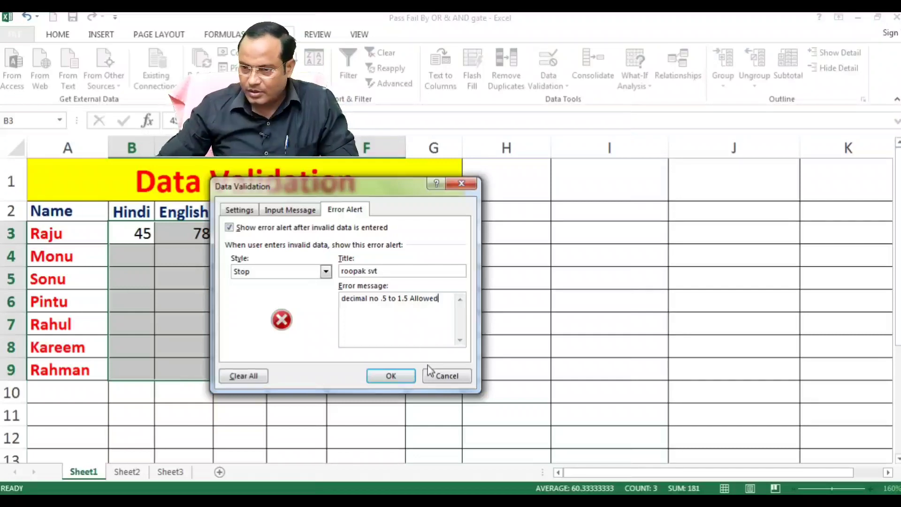
pyautogui.click(399, 378)
pyautogui.click(226, 299)
# Try entering 77 in C4 and cancel the rejected entry.
pyautogui.click(177, 256)
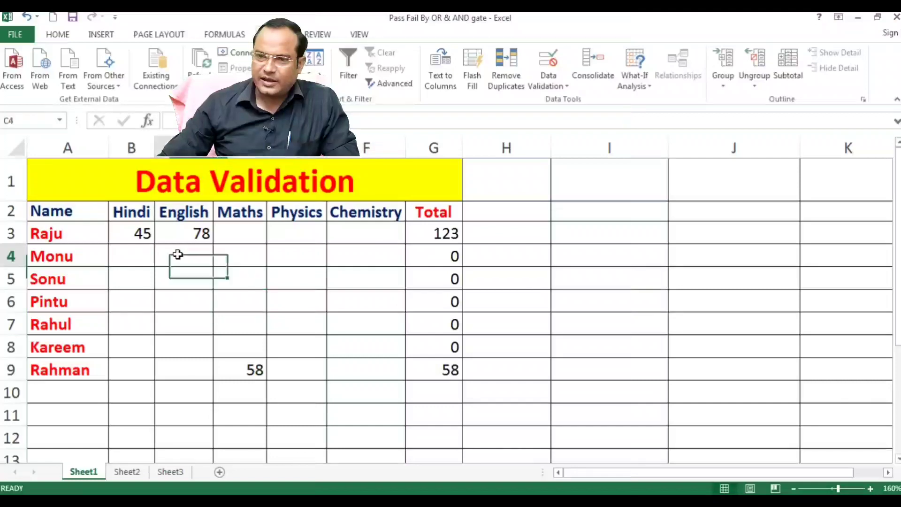
pyautogui.write('774')
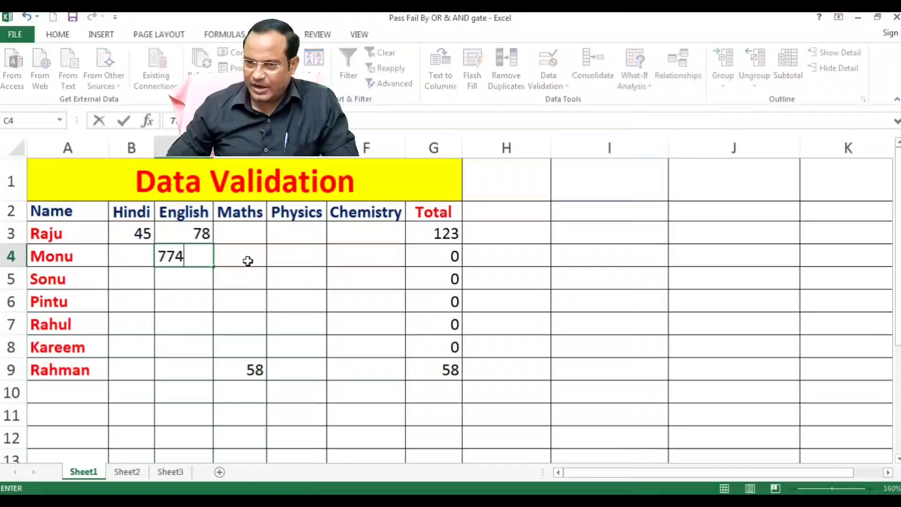
pyautogui.press('BackSpace')
pyautogui.press('Return')
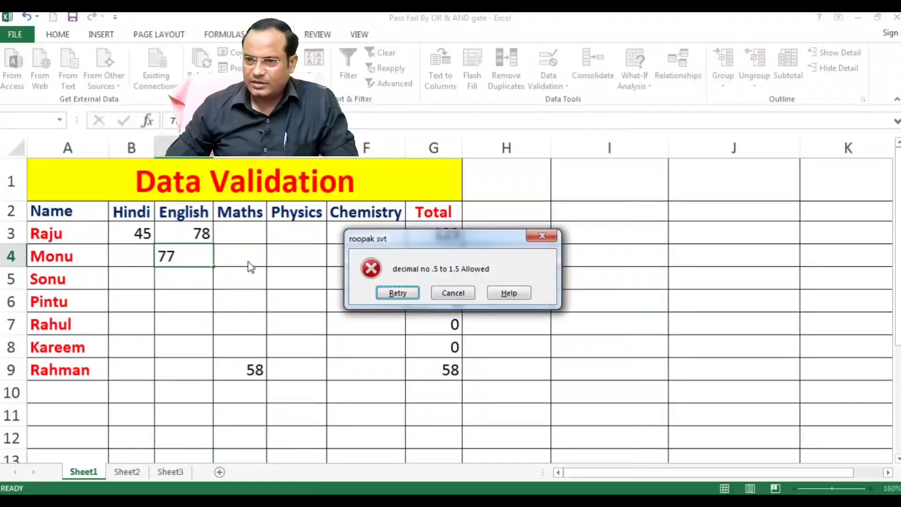
pyautogui.press('Escape')
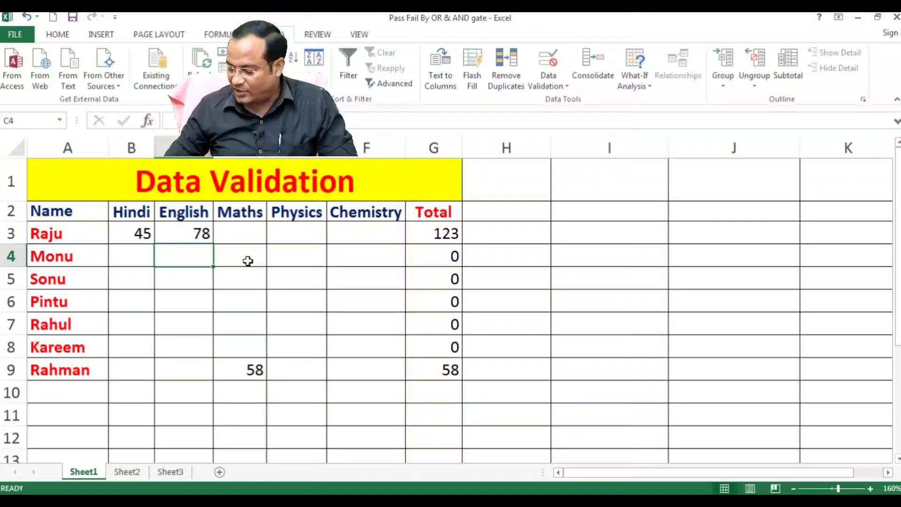
# Enter 0.5 and 1.5 as Monu's and Sonu's English marks, reject 1.9, then select B3:F9.
pyautogui.write('.5')
pyautogui.press('Return')
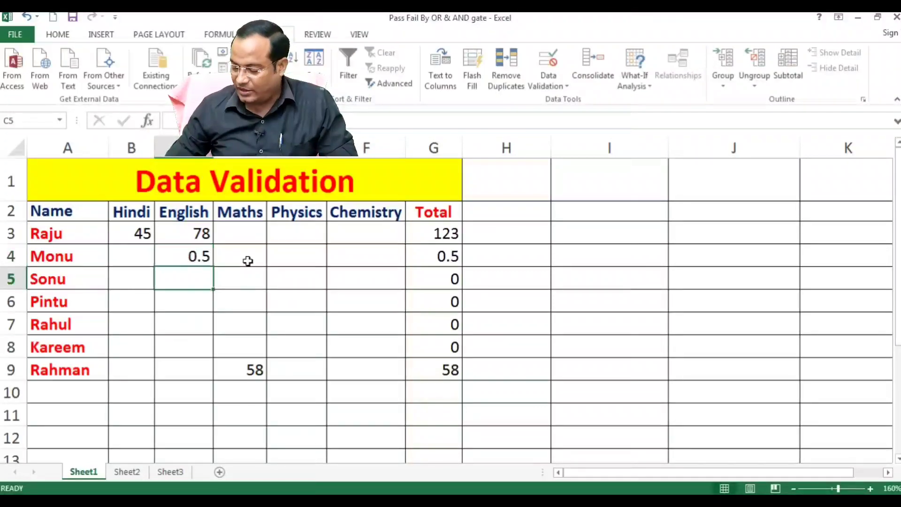
pyautogui.write('1.5')
pyautogui.press('Return')
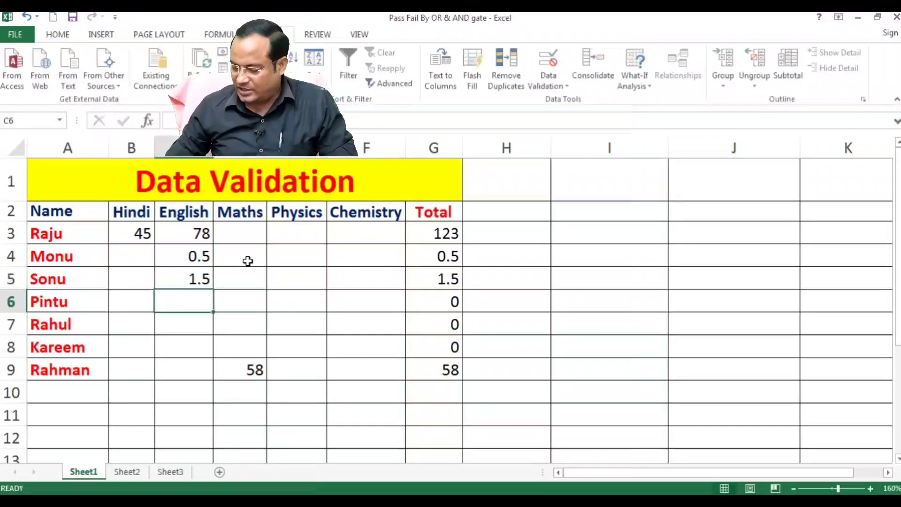
pyautogui.write('1.9')
pyautogui.press('Return')
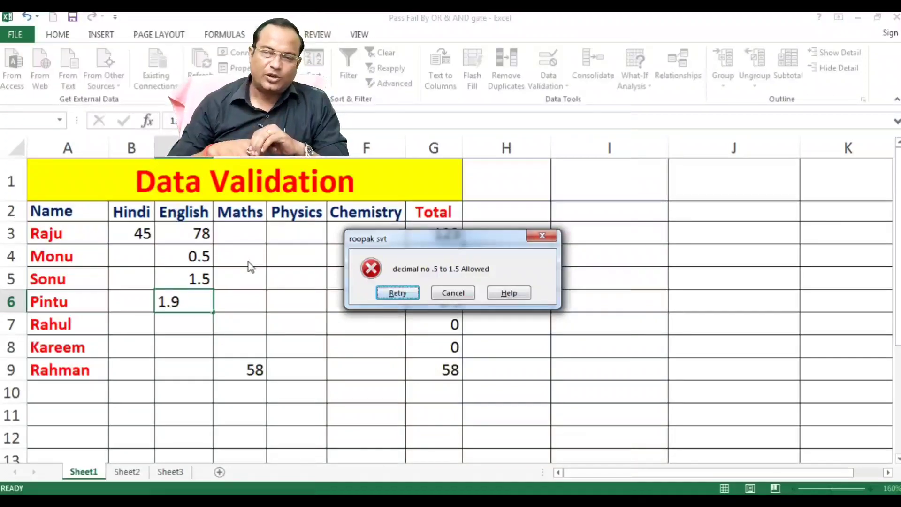
pyautogui.press('Escape')
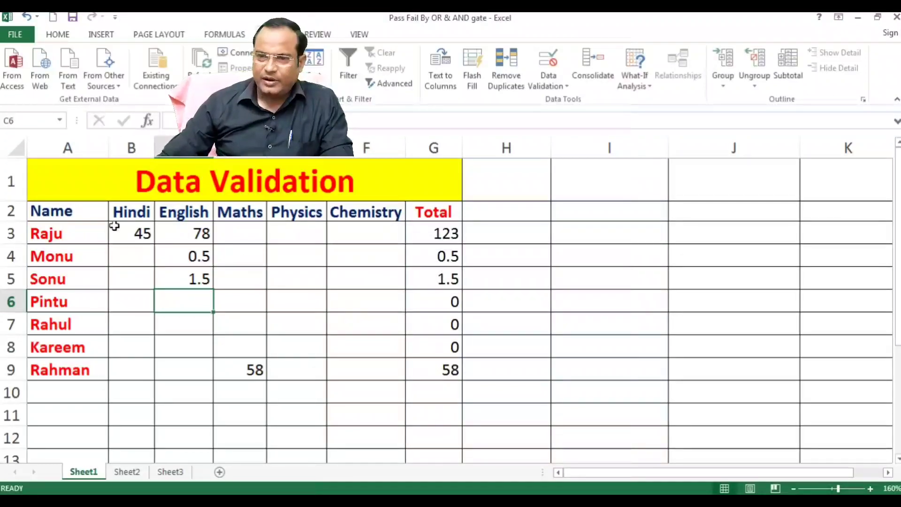
pyautogui.moveTo(114, 227); pyautogui.dragTo(346, 376)
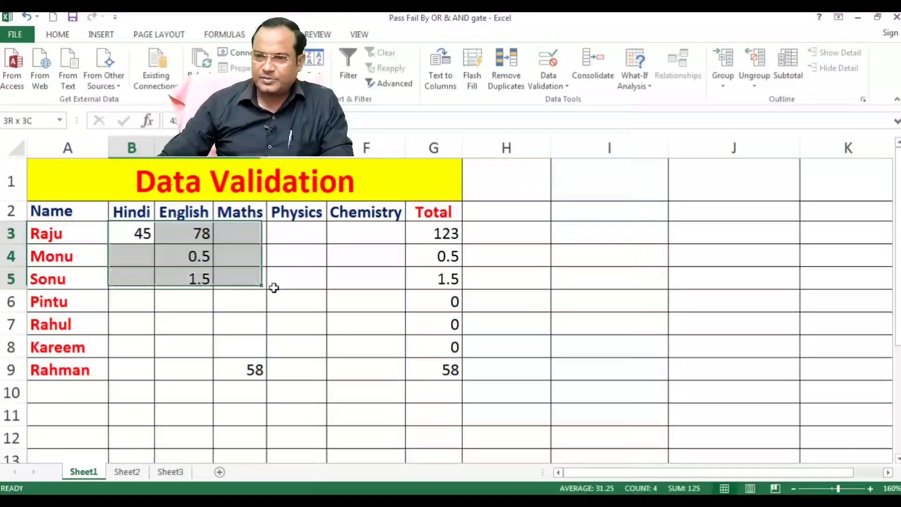
# Delete all marks from B3:F9 and reselect the range.
pyautogui.press('Delete')
pyautogui.click(346, 376)
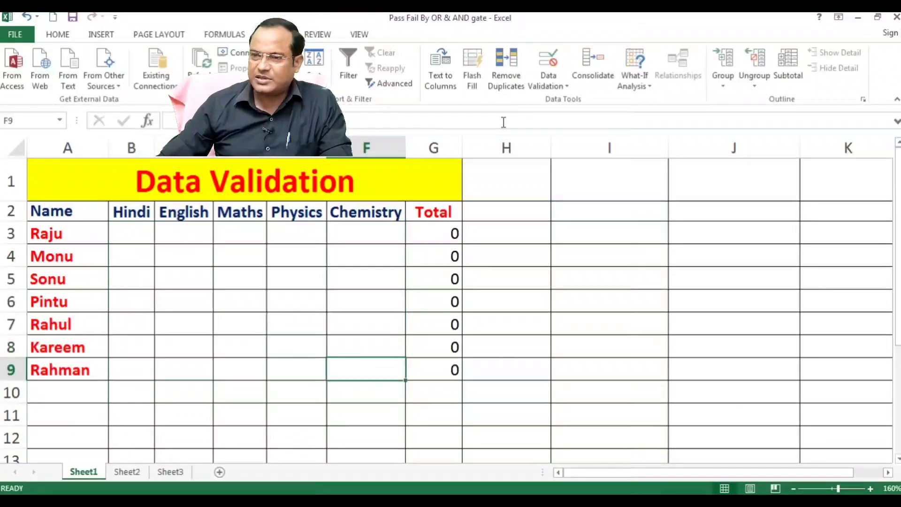
pyautogui.moveTo(139, 232)
pyautogui.mouseDown()
pyautogui.moveTo(381, 236)
pyautogui.moveTo(389, 368)
pyautogui.mouseUp()
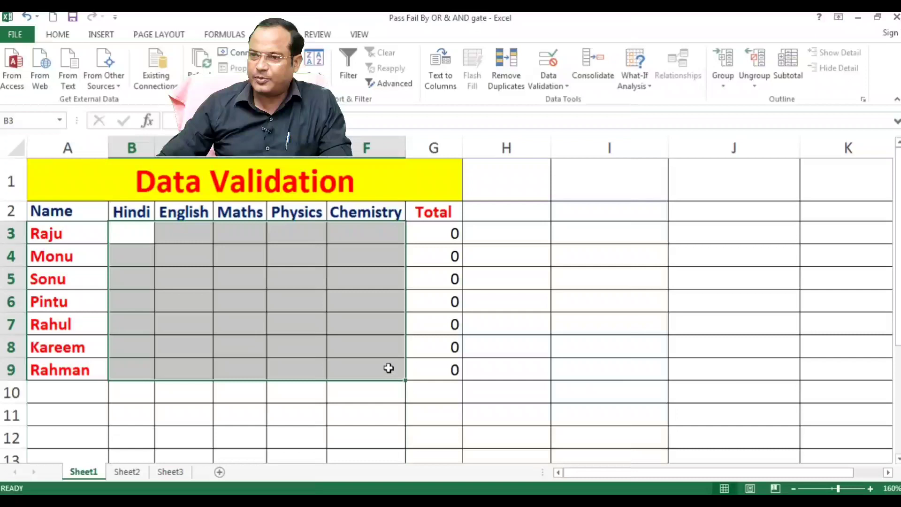
# Review the marks' Data Validation settings, close without changes, and select H2.
pyautogui.click(548, 90)
pyautogui.click(563, 100)
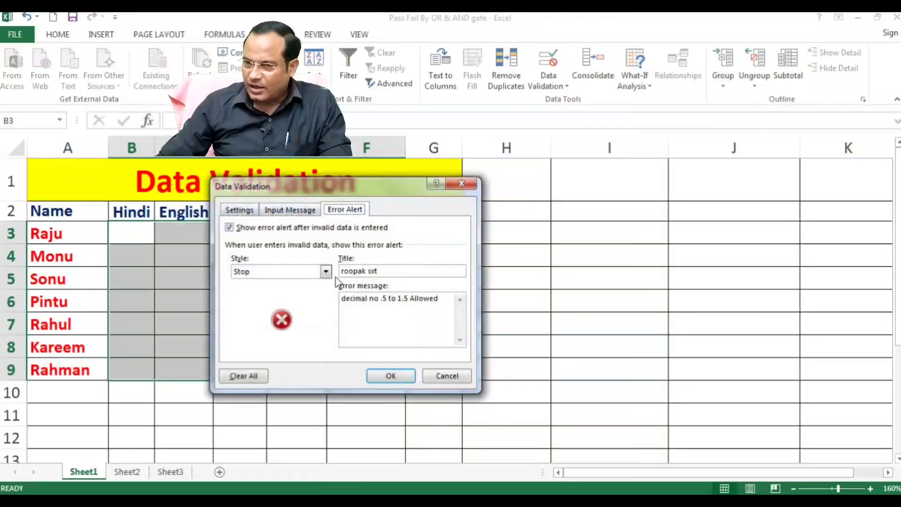
pyautogui.click(300, 272)
pyautogui.click(237, 210)
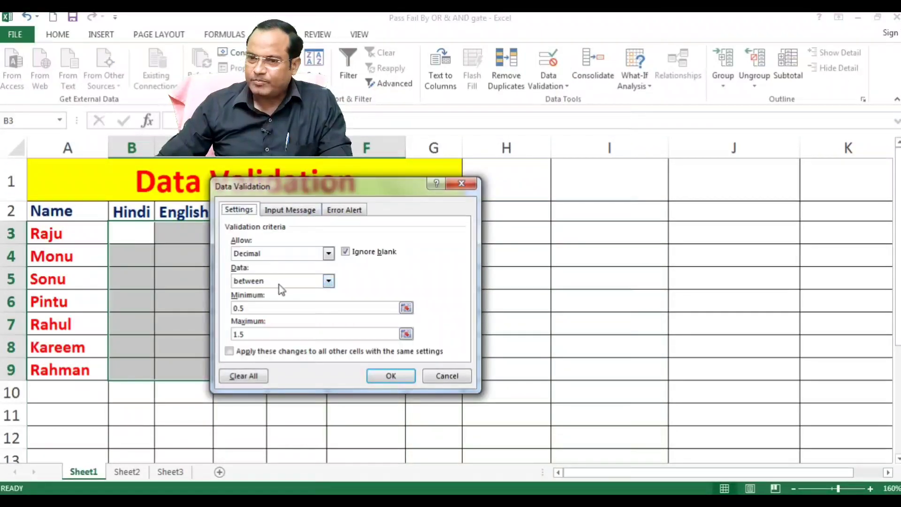
pyautogui.click(279, 252)
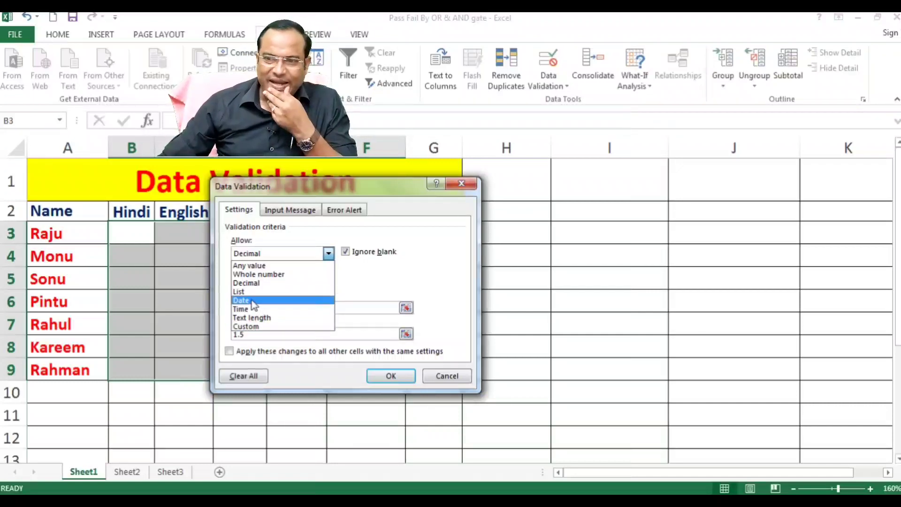
pyautogui.click(442, 378)
pyautogui.click(441, 379)
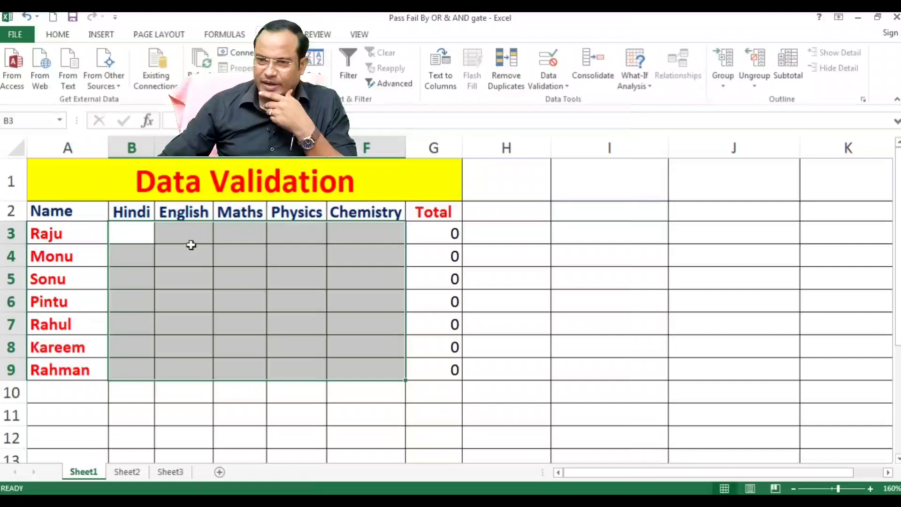
pyautogui.click(146, 240)
pyautogui.click(494, 216)
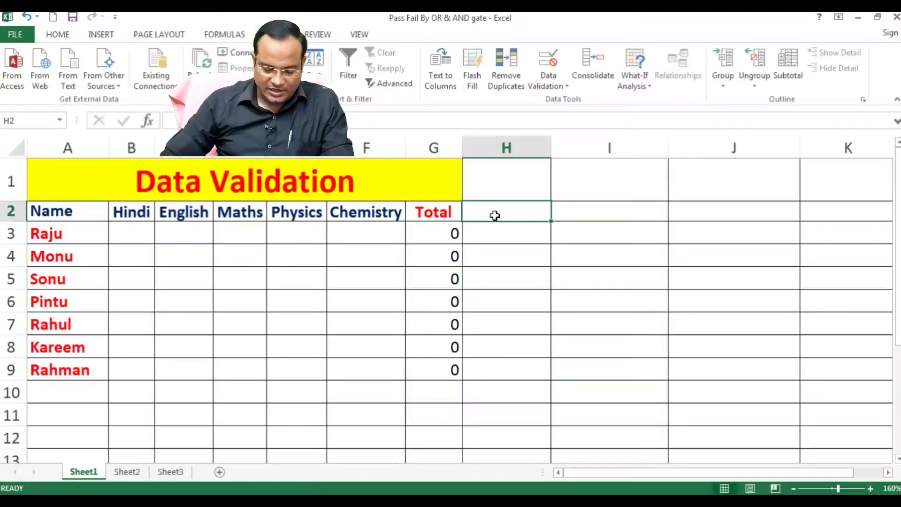
# Add the DOB heading in H2 and select H3:H9 below it.
pyautogui.write('D')
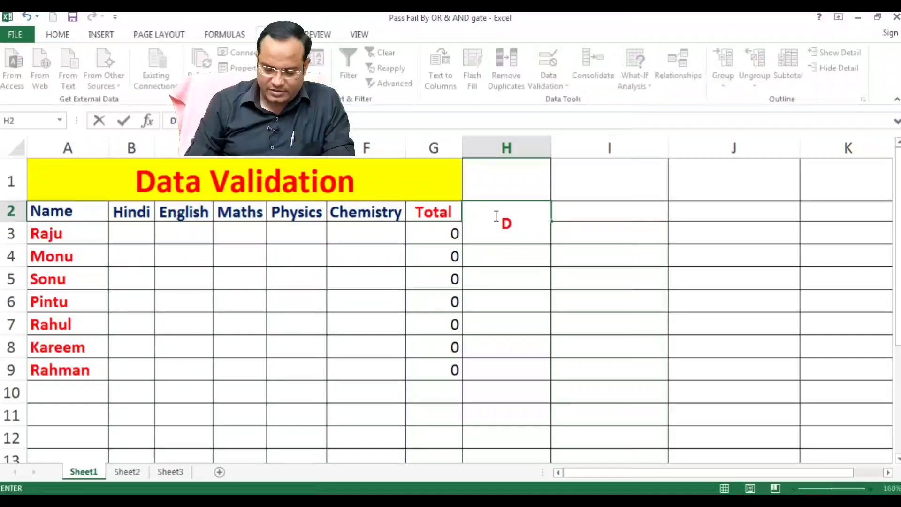
pyautogui.write('OB')
pyautogui.press('Return')
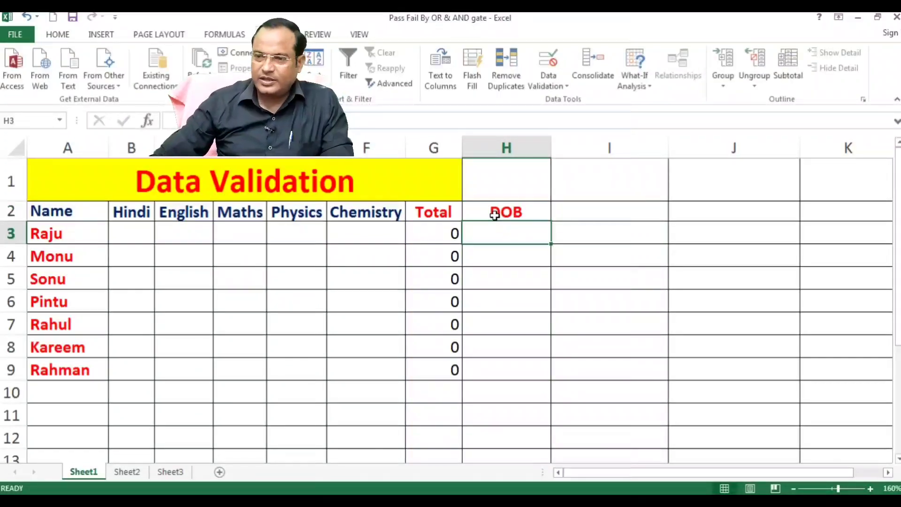
pyautogui.moveTo(501, 232); pyautogui.dragTo(510, 372)
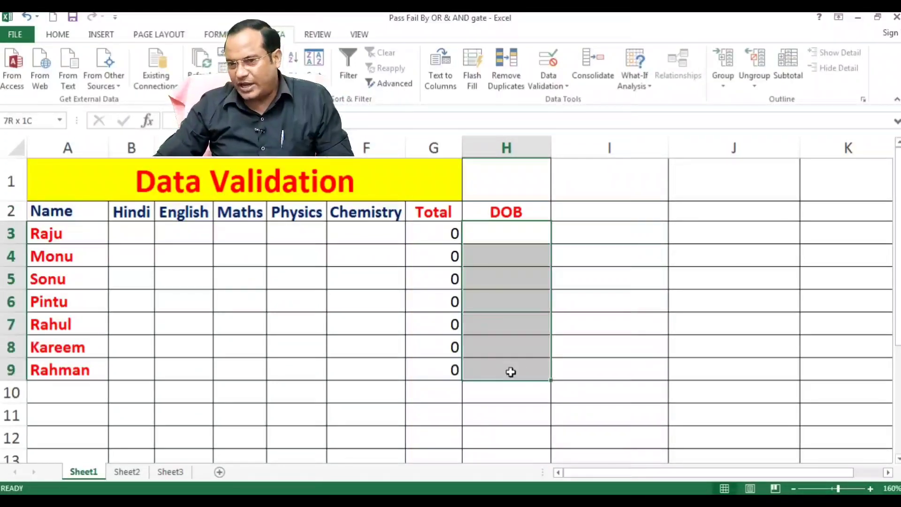
# Set Data Validation on H3:H9 to allow dates between 1/1/2000 and 1/1/2005.
pyautogui.click(547, 82)
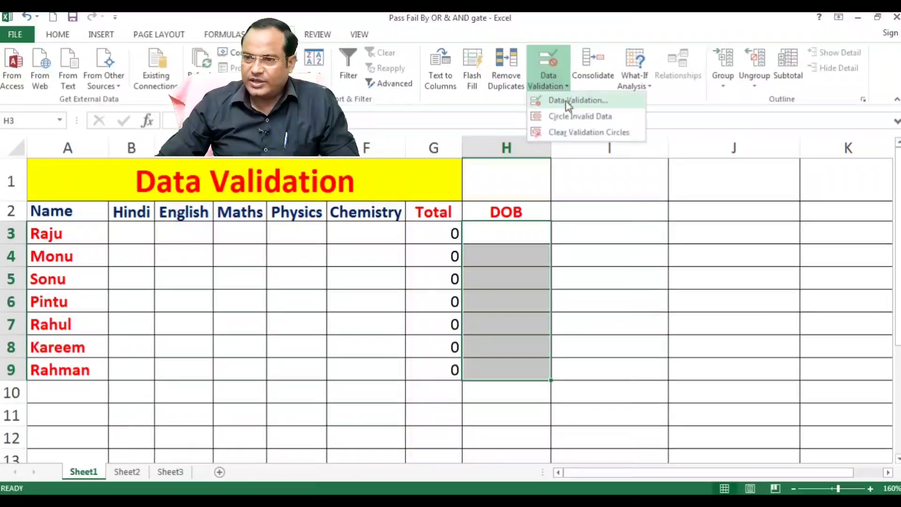
pyautogui.click(568, 103)
pyautogui.click(252, 254)
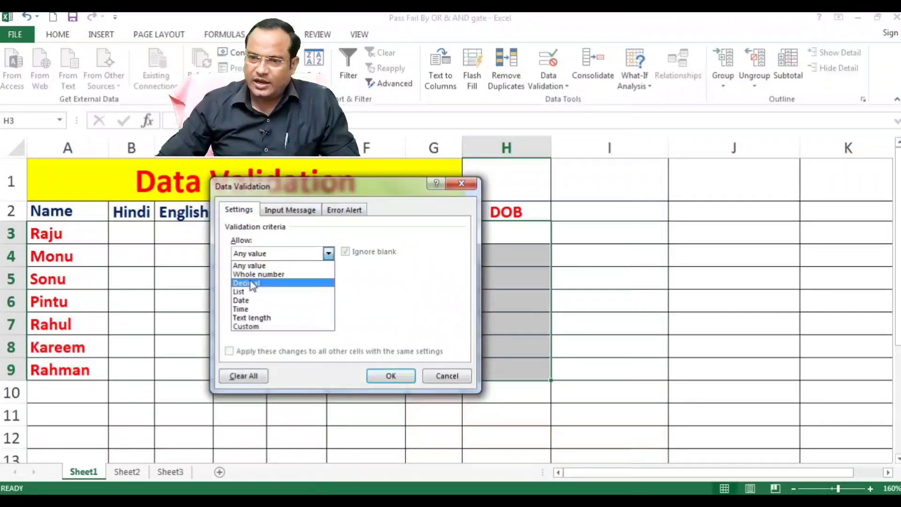
pyautogui.click(246, 300)
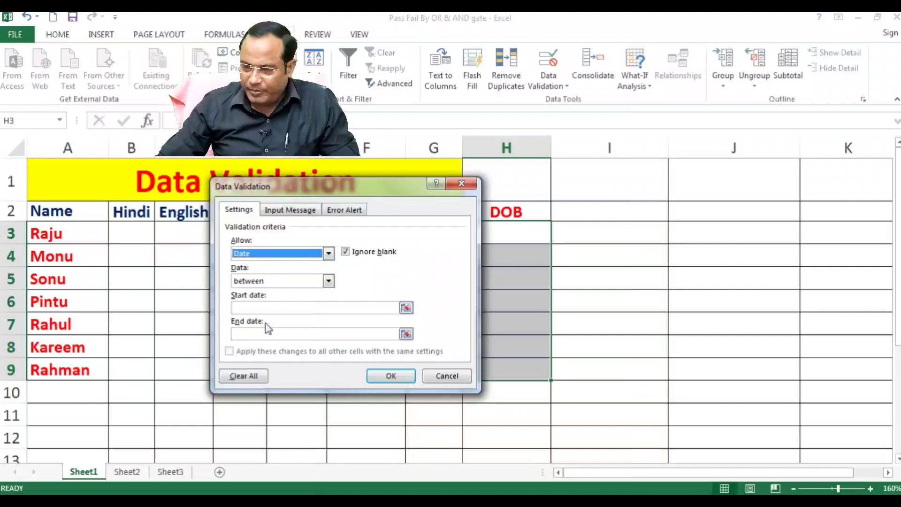
pyautogui.click(287, 282)
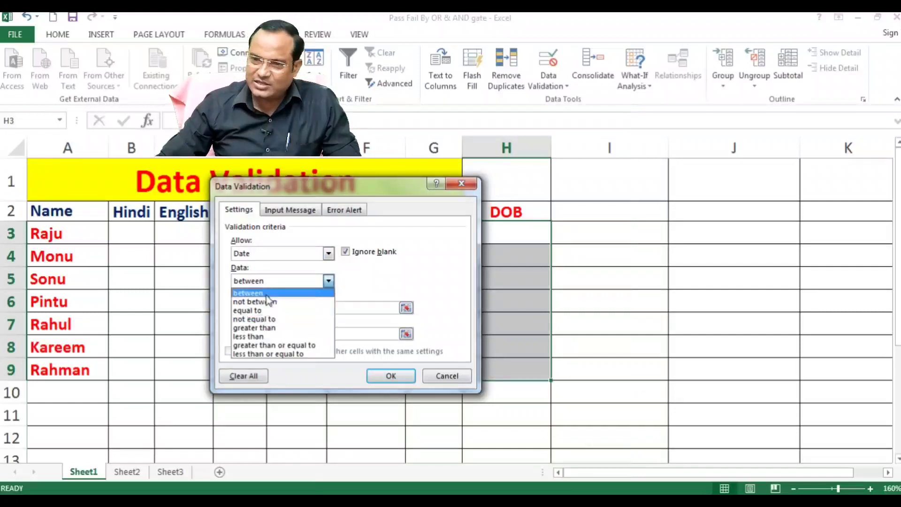
pyautogui.click(269, 293)
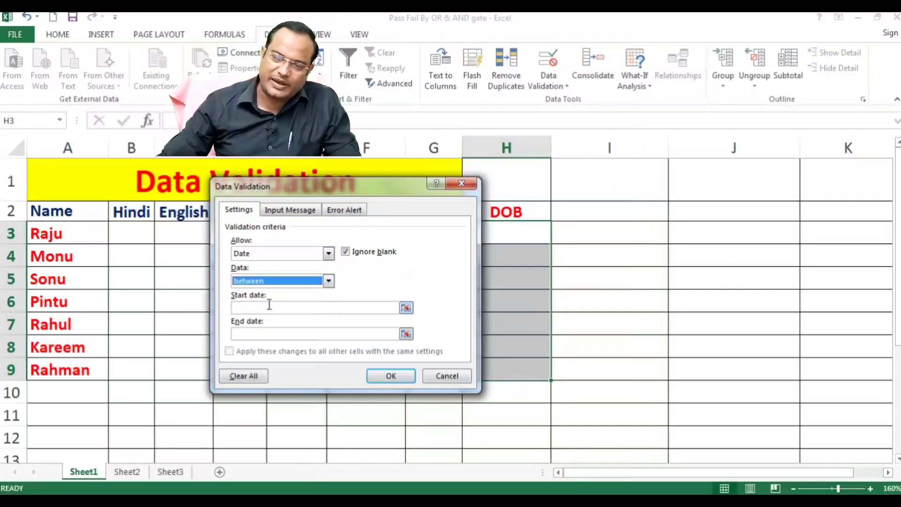
pyautogui.click(276, 281)
pyautogui.click(266, 293)
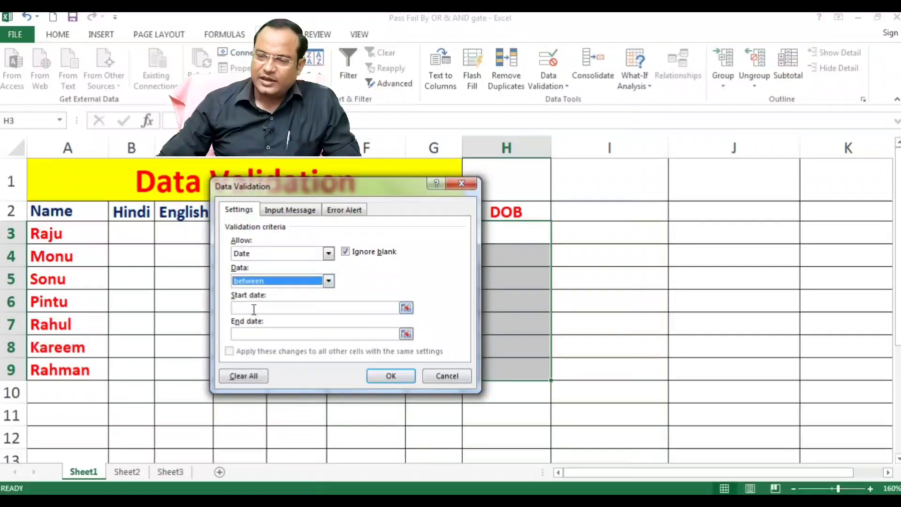
pyautogui.click(253, 308)
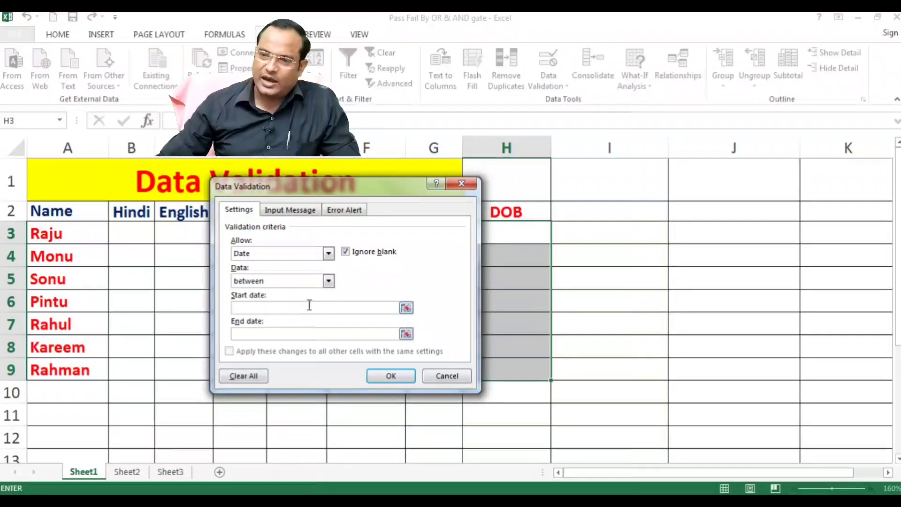
pyautogui.write('1/1')
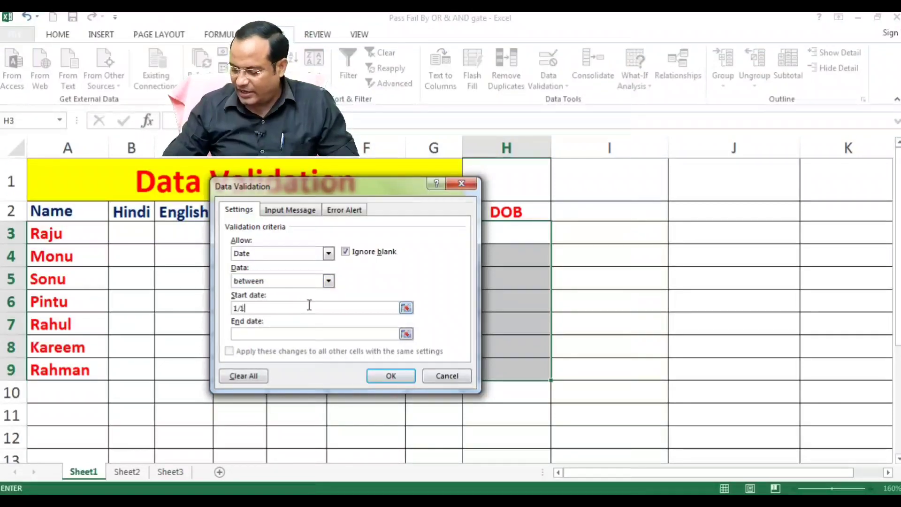
pyautogui.write('/2000')
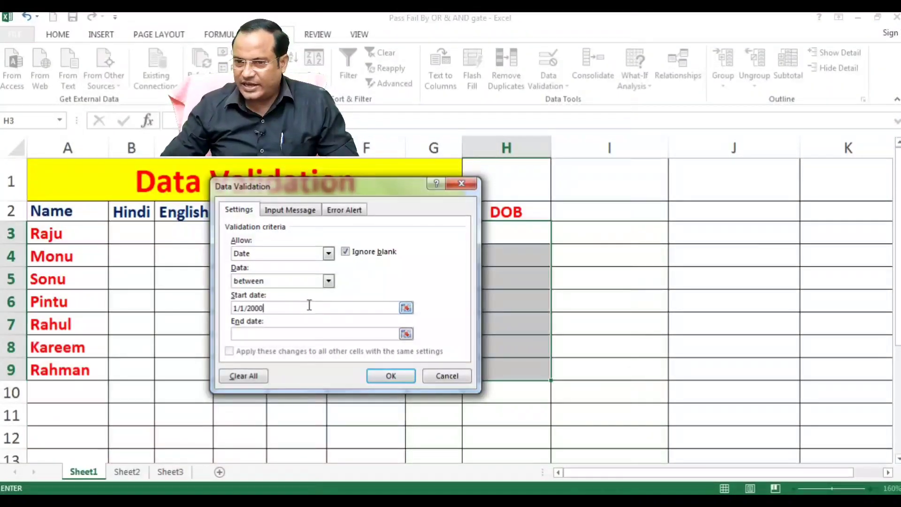
pyautogui.click(310, 334)
pyautogui.write('1/1/200')
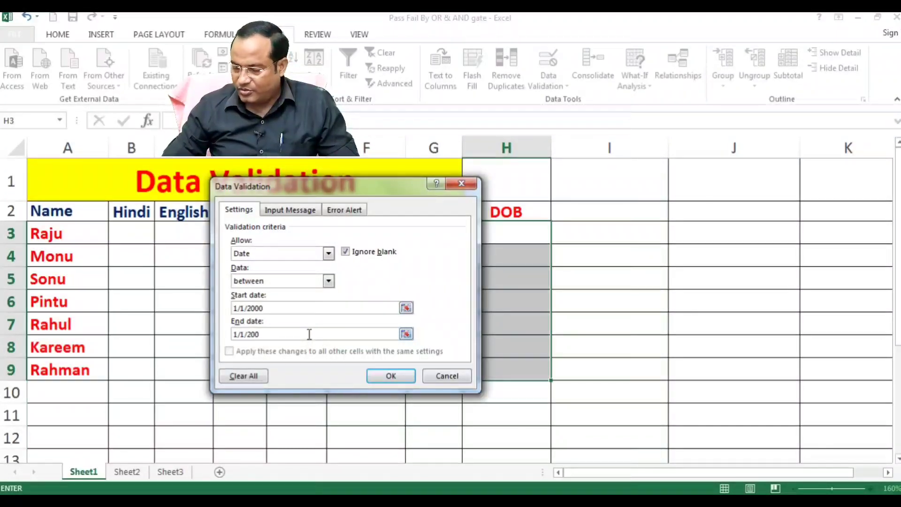
pyautogui.write('5')
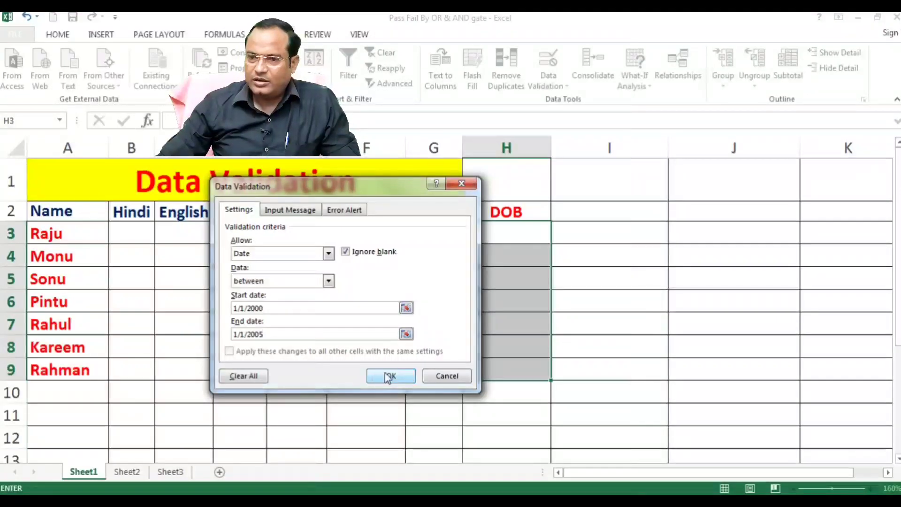
pyautogui.click(389, 376)
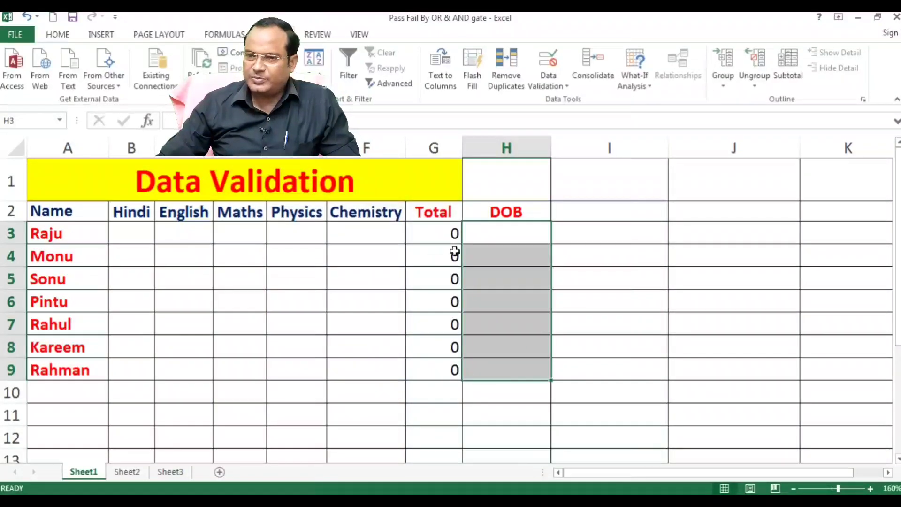
# Enter the birth date 1/1/2003 in H3.
pyautogui.click(503, 232)
pyautogui.write('1/')
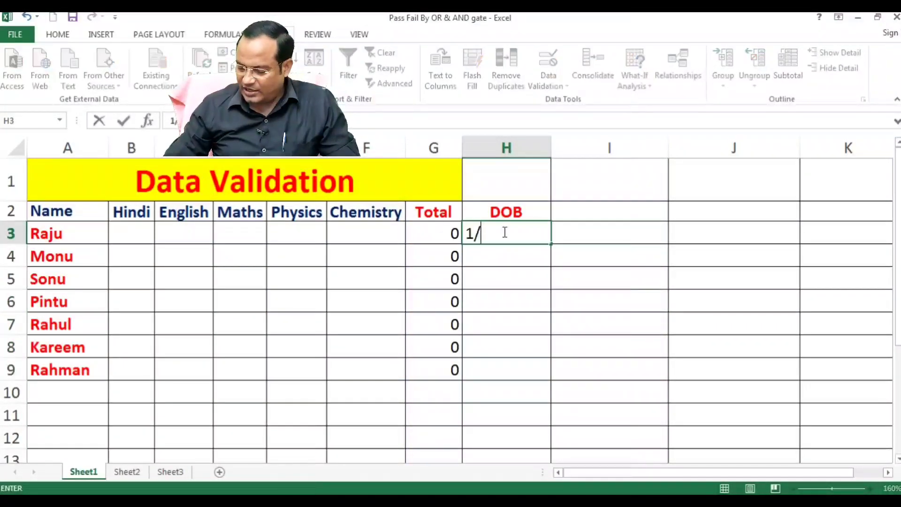
pyautogui.write('1/200')
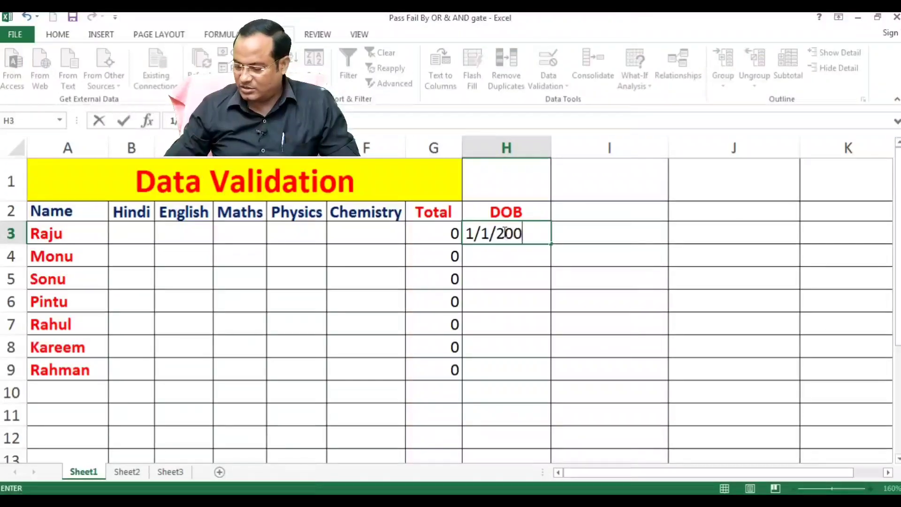
pyautogui.write('3')
pyautogui.press('Return')
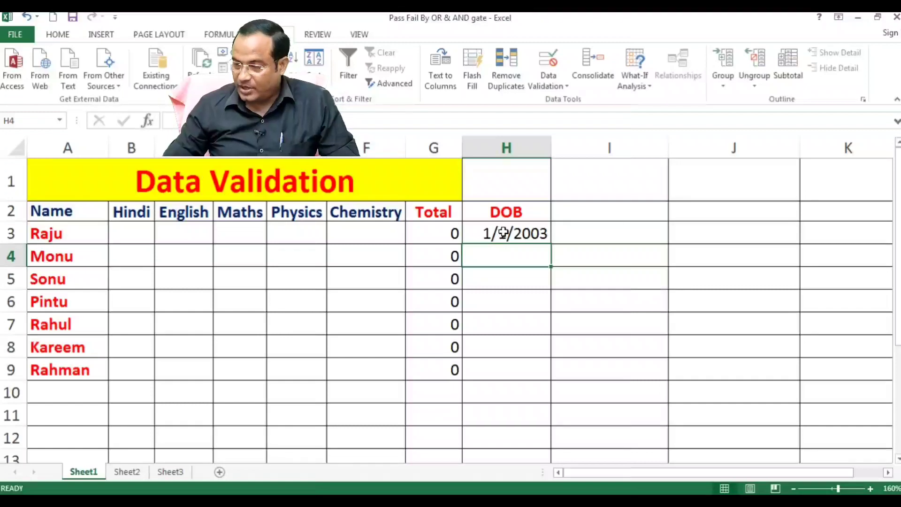
# Try 1/1/2006 in H4 and cancel the entry when it is rejected.
pyautogui.write('1')
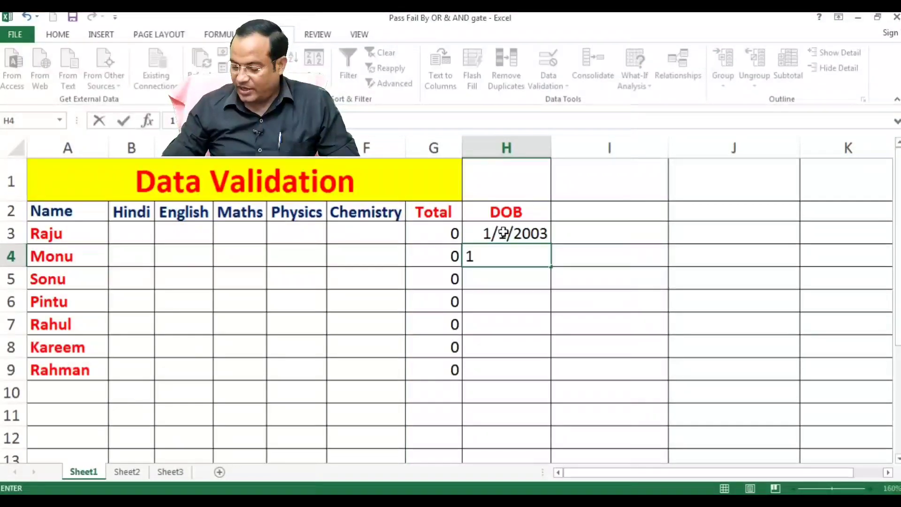
pyautogui.write('/1/2006')
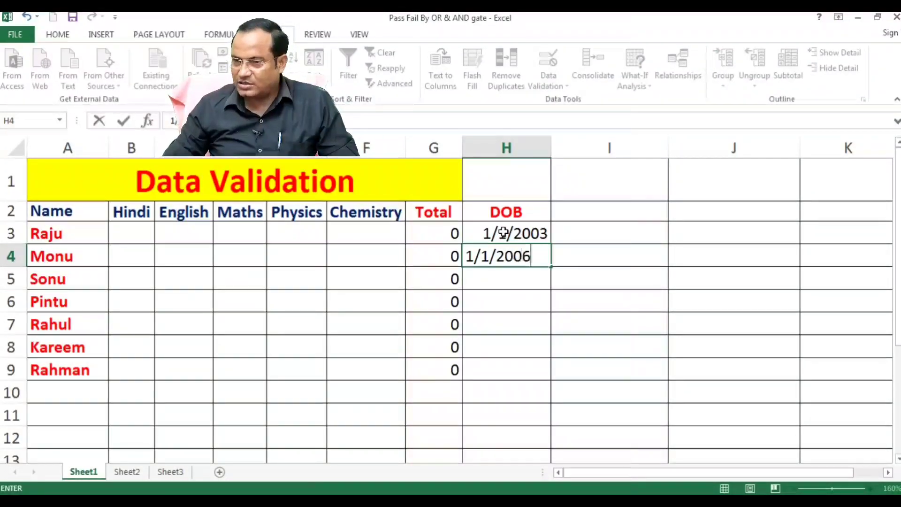
pyautogui.press('Return')
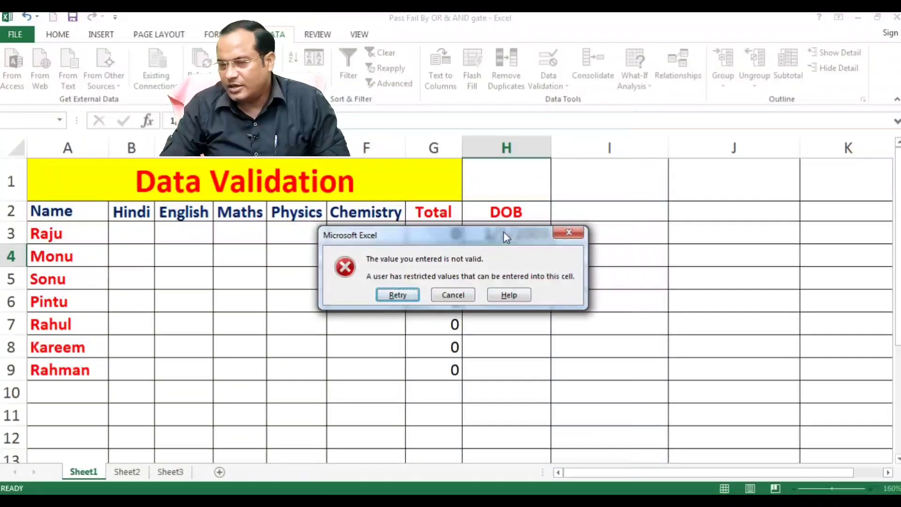
pyautogui.press('Escape')
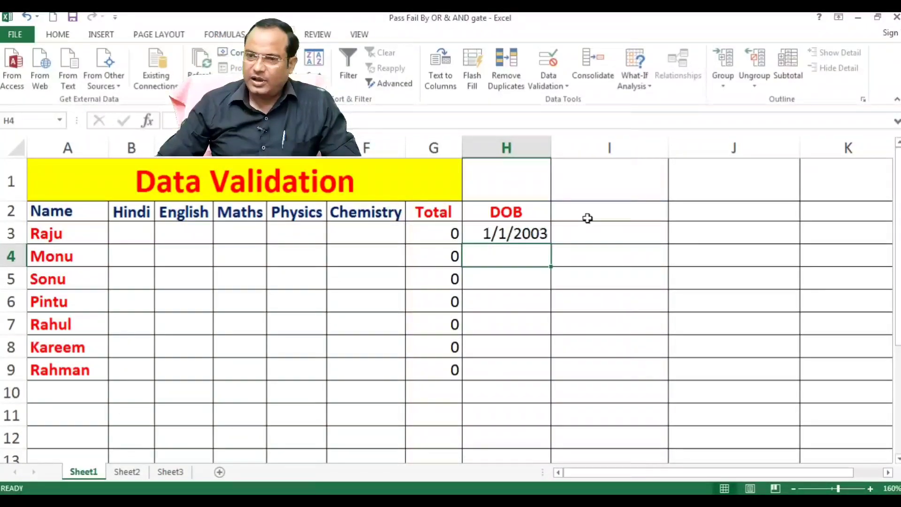
pyautogui.click(592, 215)
# Replace a mistyped heading in I2 with the heading 'Entry Time'.
pyautogui.write('Bi')
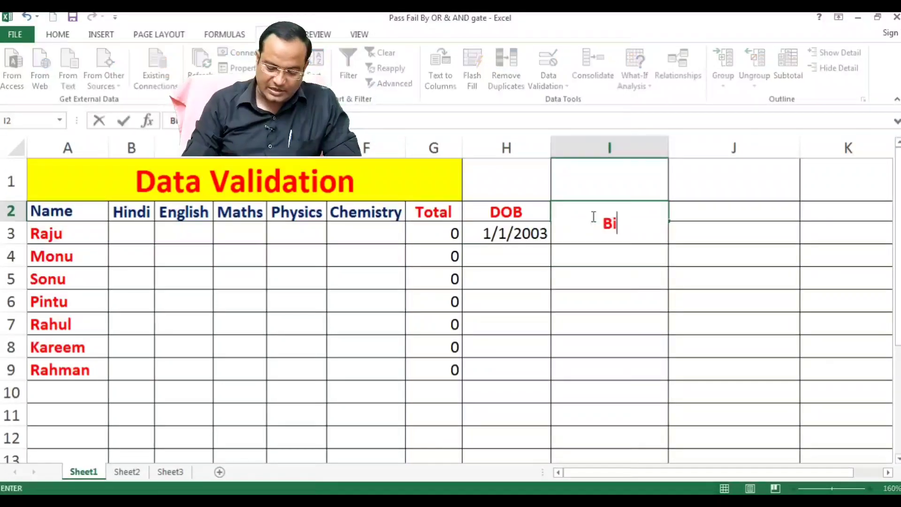
pyautogui.write('rt Timne')
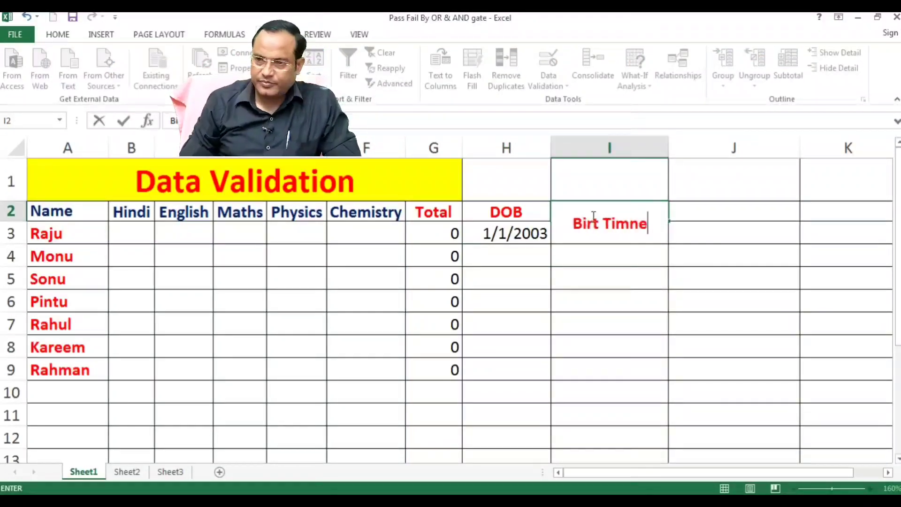
pyautogui.press('BackSpace')
pyautogui.press('BackSpace')
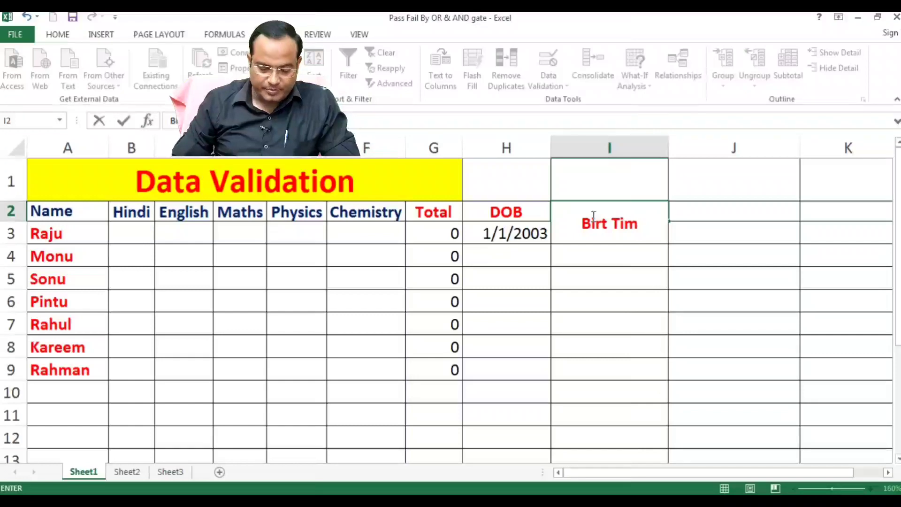
pyautogui.write('e')
pyautogui.press('Return')
pyautogui.moveTo(590, 226); pyautogui.dragTo(599, 372)
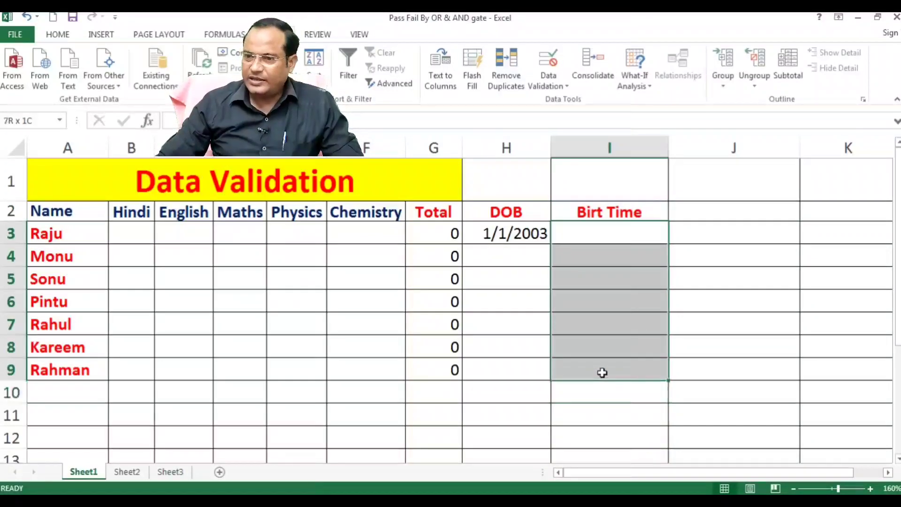
pyautogui.click(605, 217)
pyautogui.write('E')
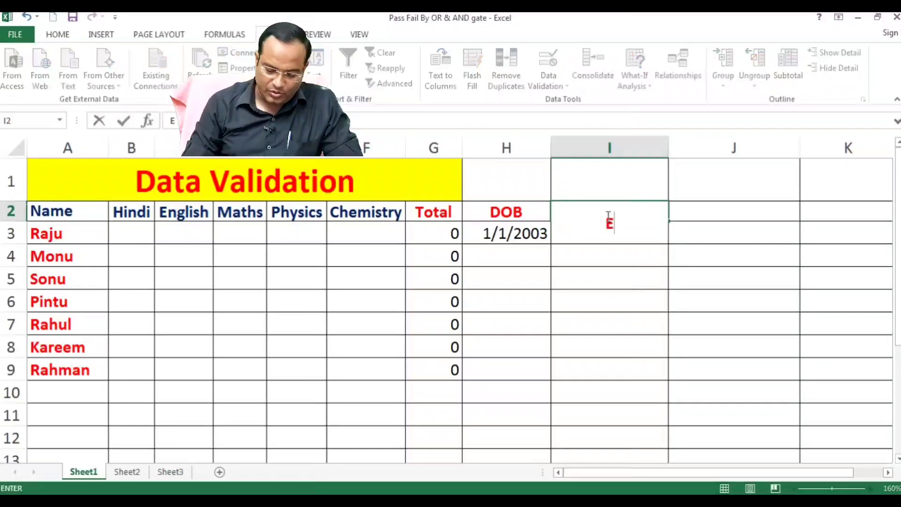
pyautogui.write('ntry Time')
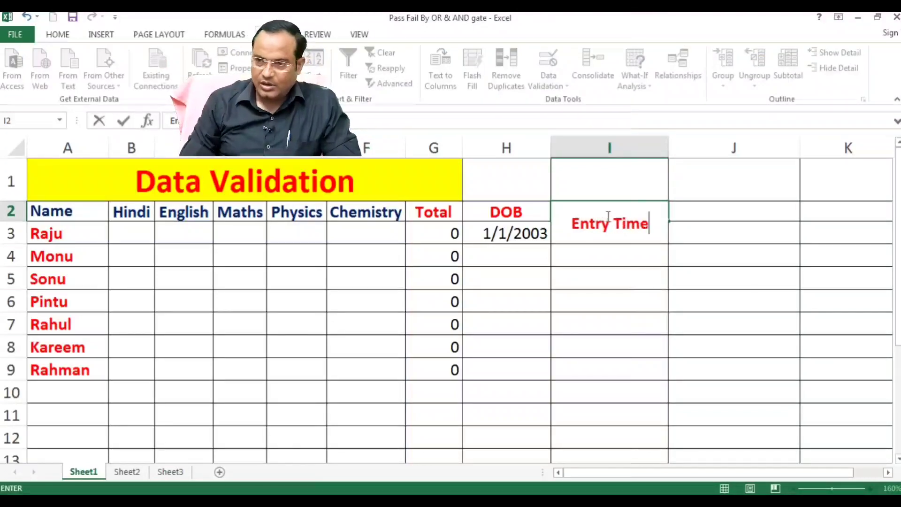
pyautogui.press('Return')
# Set I3:I9's validation to allow times between 10:00 and 11:00.
pyautogui.moveTo(608, 232); pyautogui.dragTo(617, 362)
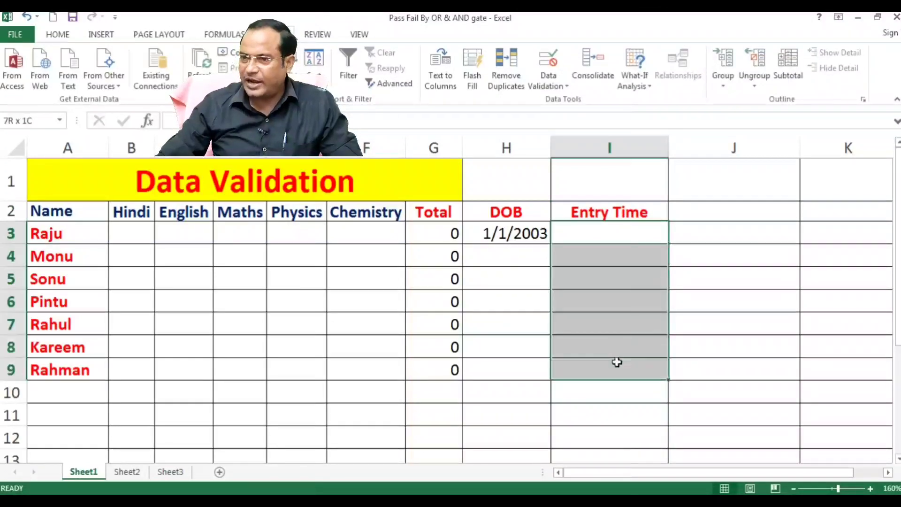
pyautogui.click(565, 87)
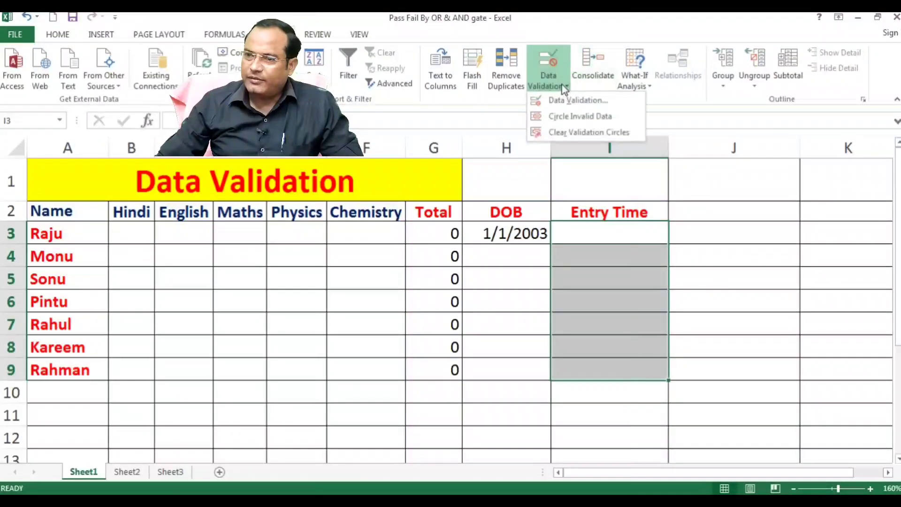
pyautogui.click(565, 100)
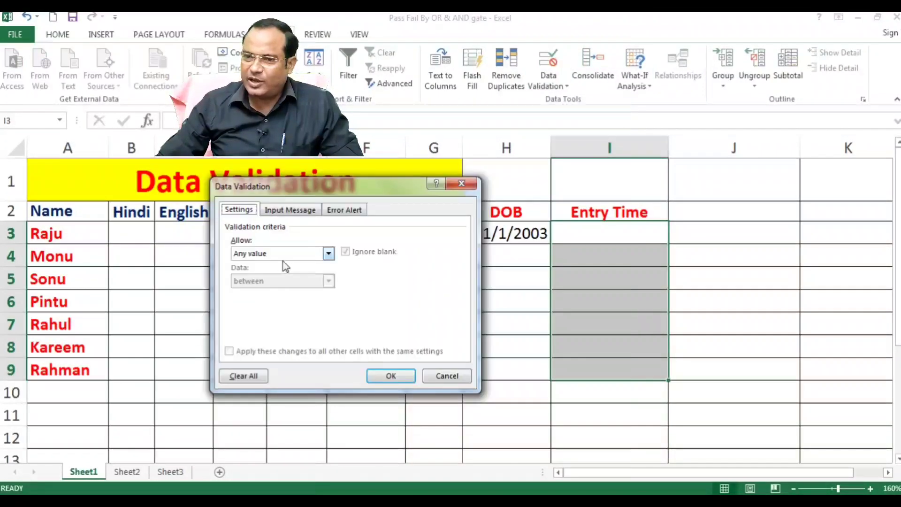
pyautogui.click(329, 254)
pyautogui.click(241, 309)
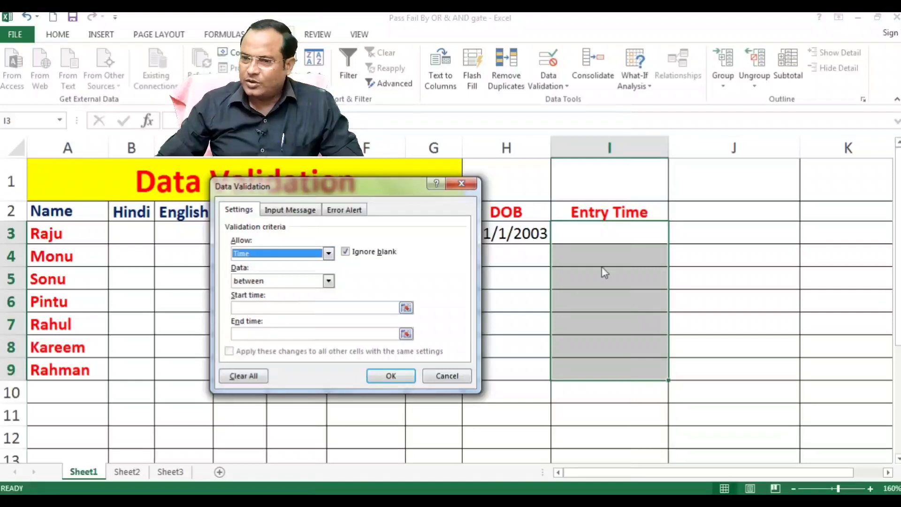
pyautogui.click(291, 306)
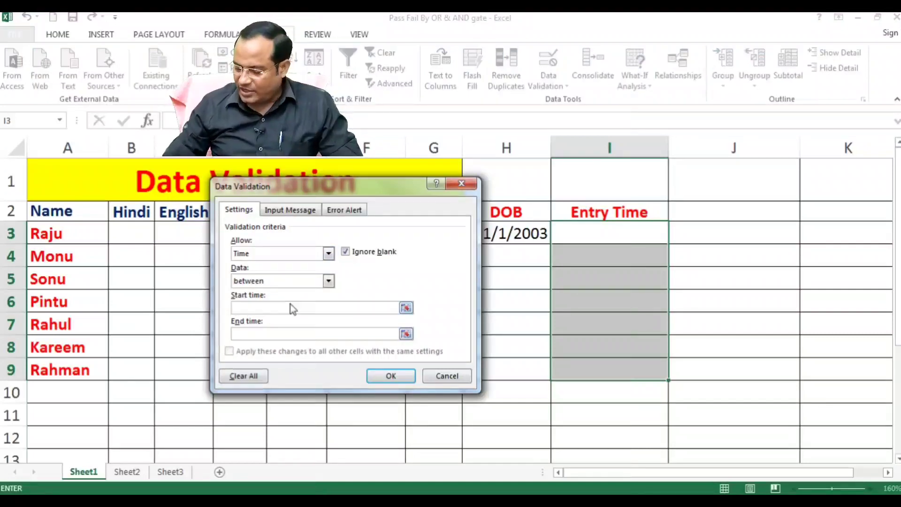
pyautogui.write('10')
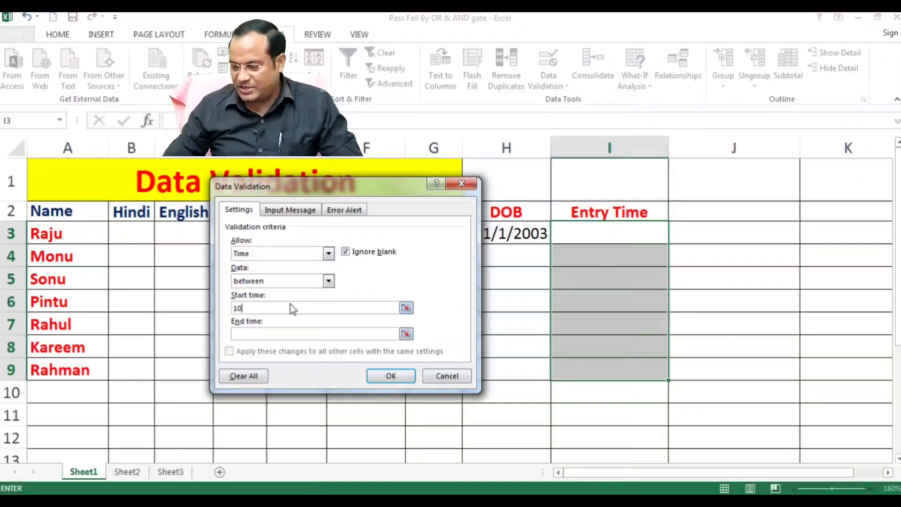
pyautogui.write(':')
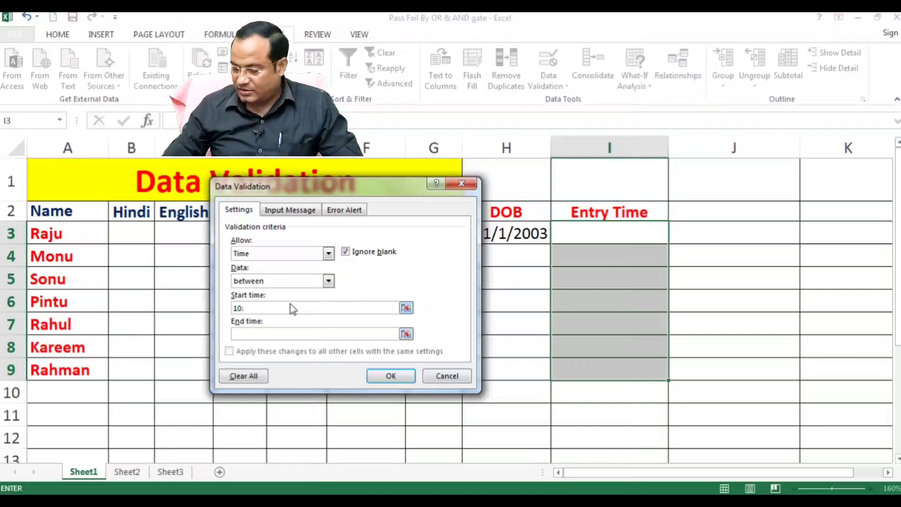
pyautogui.write('00')
pyautogui.click(290, 334)
pyautogui.write('11:00')
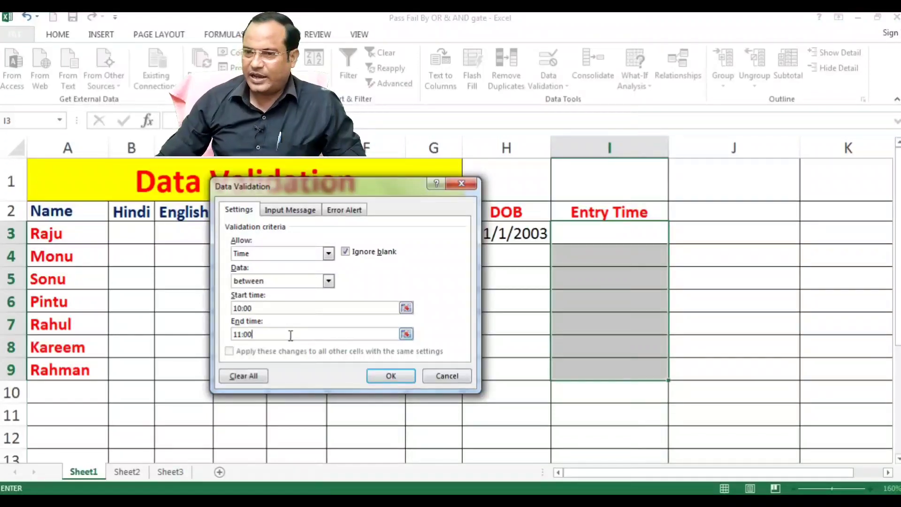
# Add a Stop error alert reading 'Sorry..Not Allowed' and apply the time rule.
pyautogui.click(343, 210)
pyautogui.click(364, 272)
pyautogui.write('Roopak')
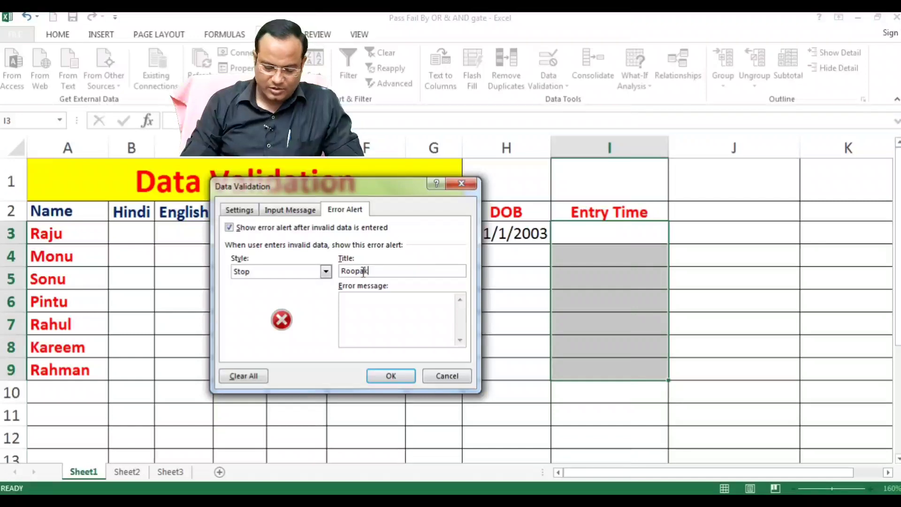
pyautogui.write('Sorry..Not Allowed')
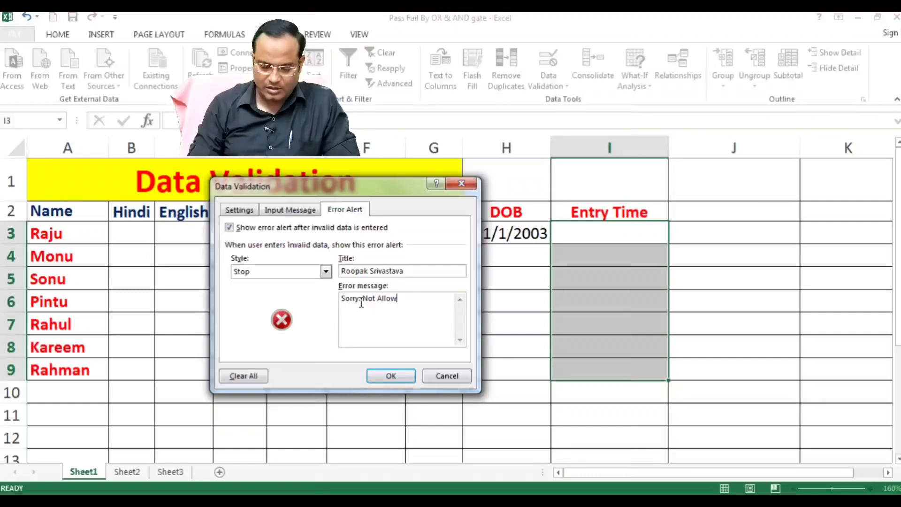
pyautogui.click(391, 376)
pyautogui.click(607, 234)
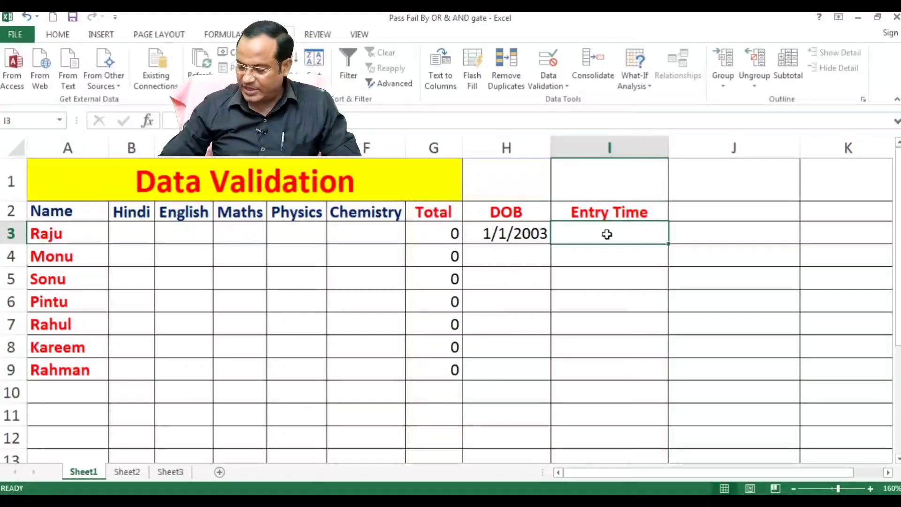
# Enter 10:00 in I3, then try 12:00 and cancel it when rejected.
pyautogui.write('10:00')
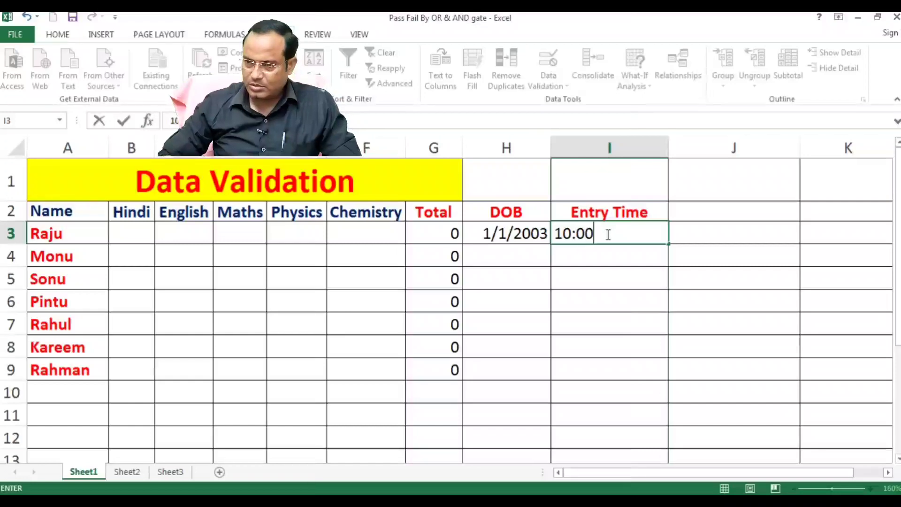
pyautogui.press('Return')
pyautogui.write('1')
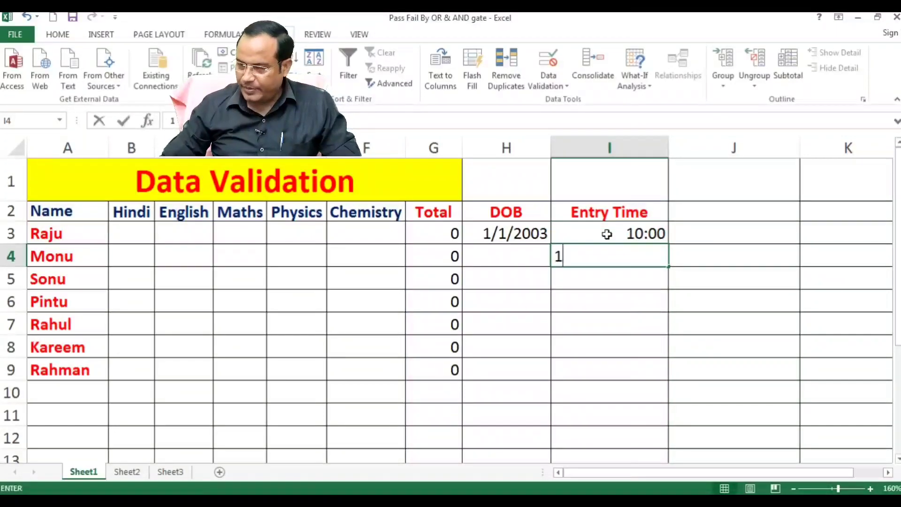
pyautogui.write('2;')
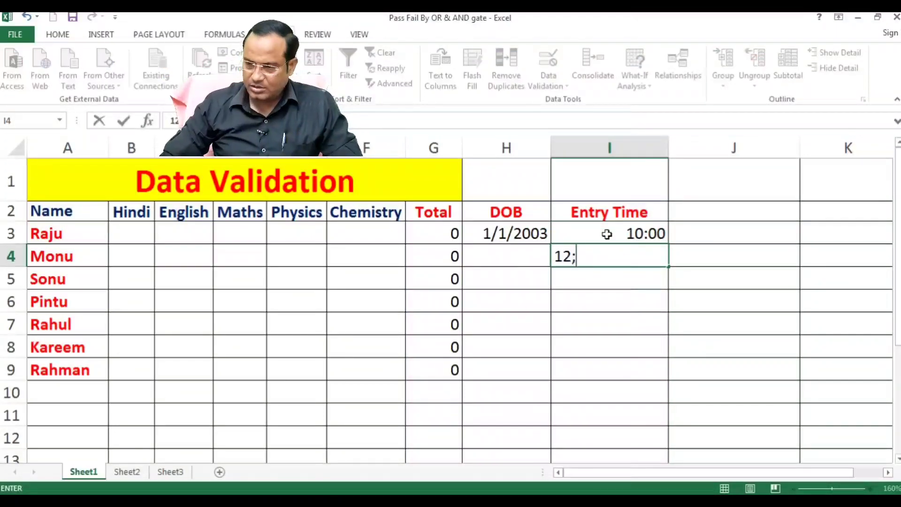
pyautogui.write('0')
pyautogui.press('BackSpace')
pyautogui.press('BackSpace')
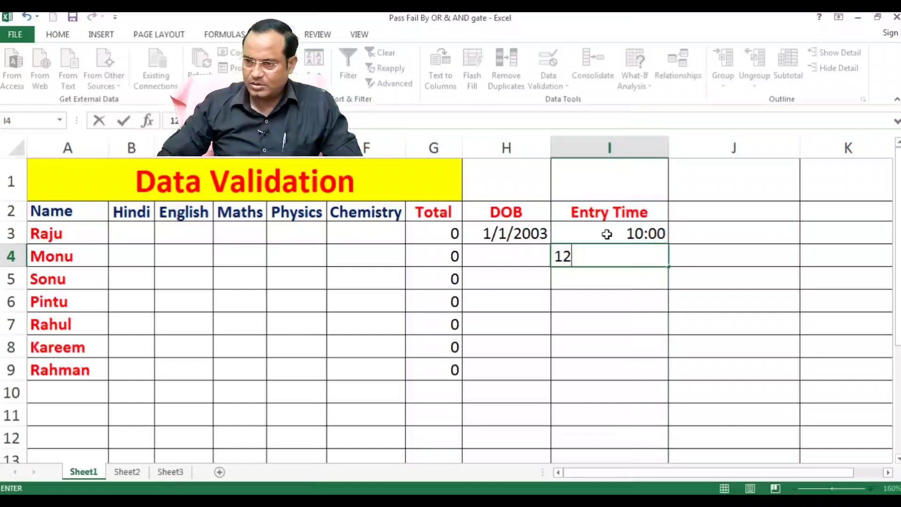
pyautogui.write(':00')
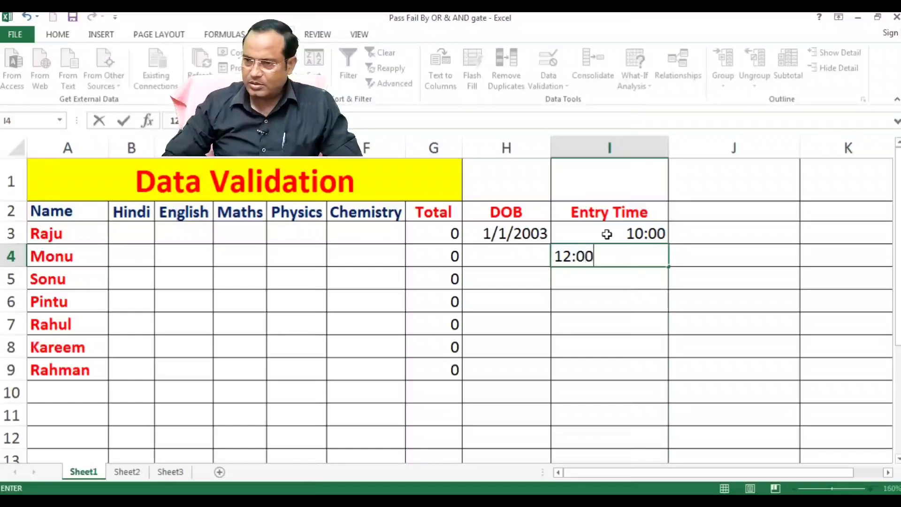
pyautogui.press('Return')
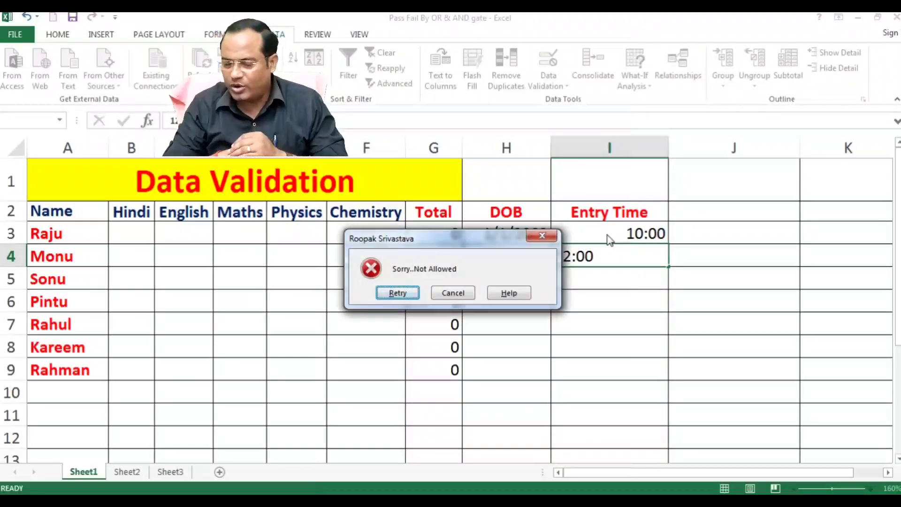
pyautogui.press('Escape')
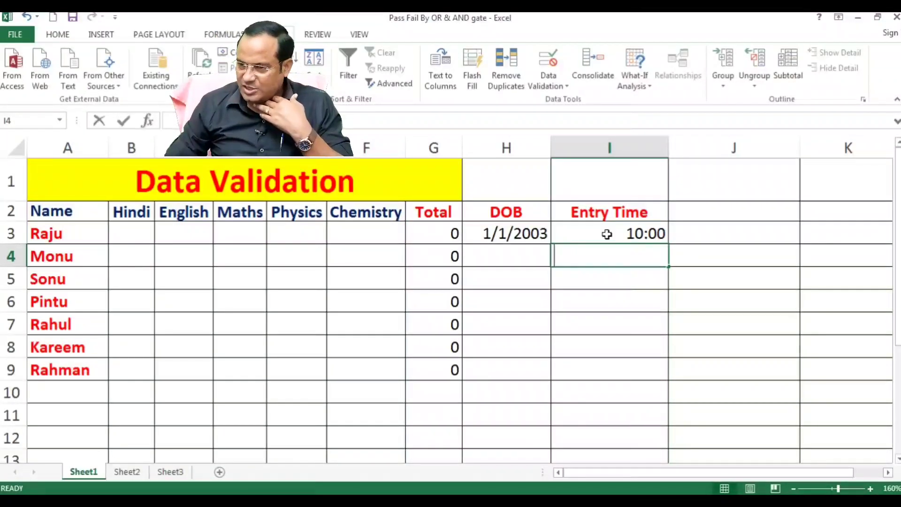
# Enter 10:55 and 11:00, then try 11:05 and cancel the rejected entry.
pyautogui.write('10:')
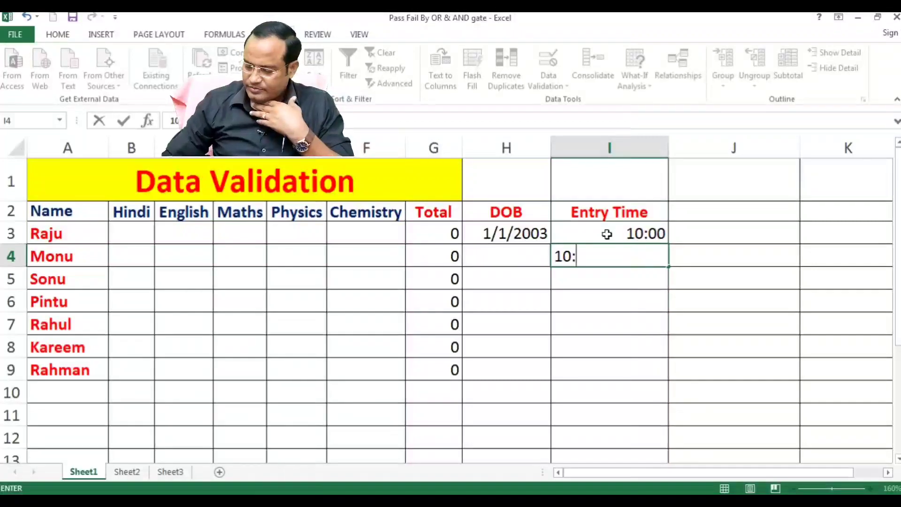
pyautogui.write('55')
pyautogui.press('Return')
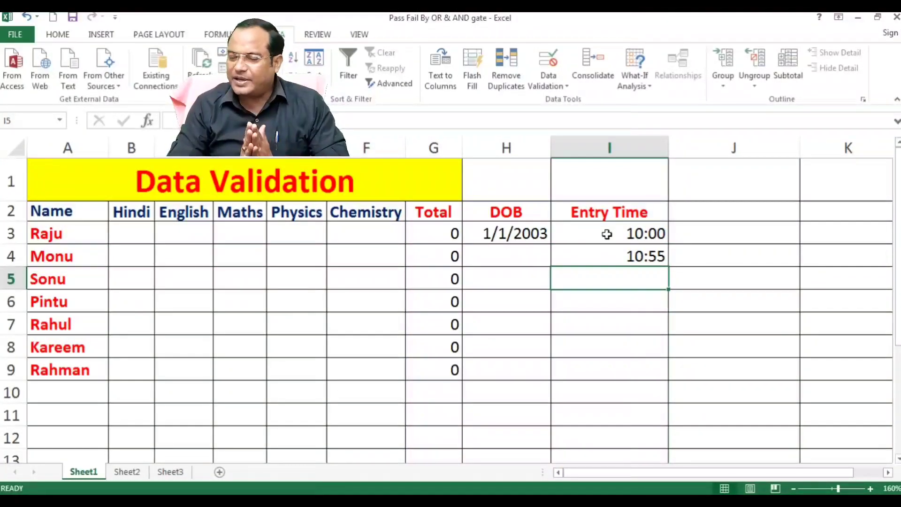
pyautogui.write('11')
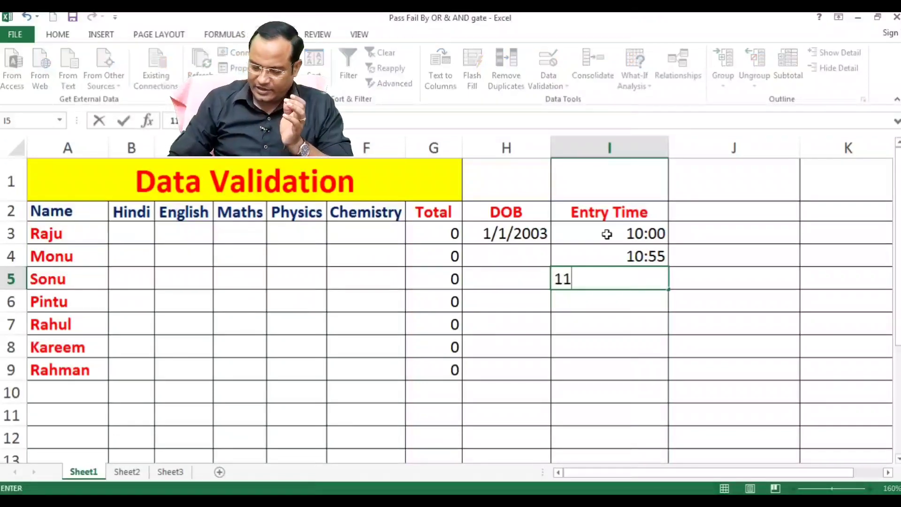
pyautogui.write(':00')
pyautogui.press('Return')
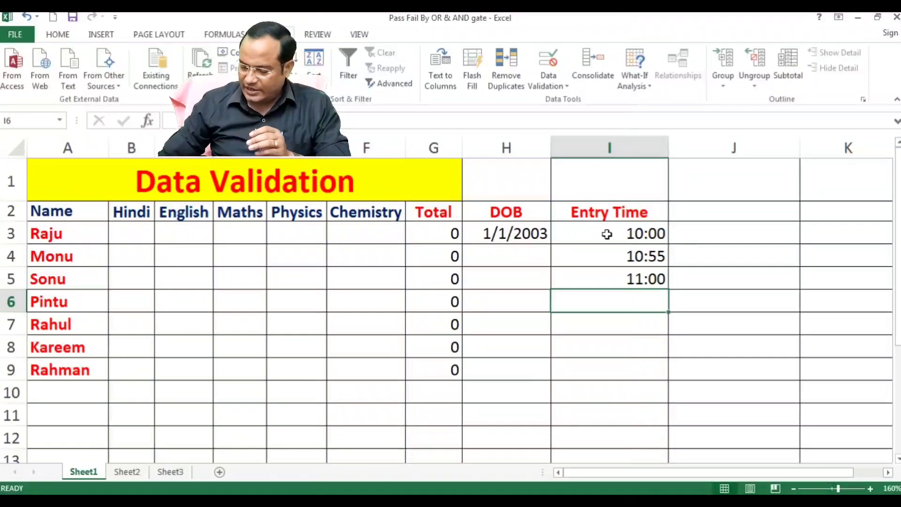
pyautogui.write('11:05')
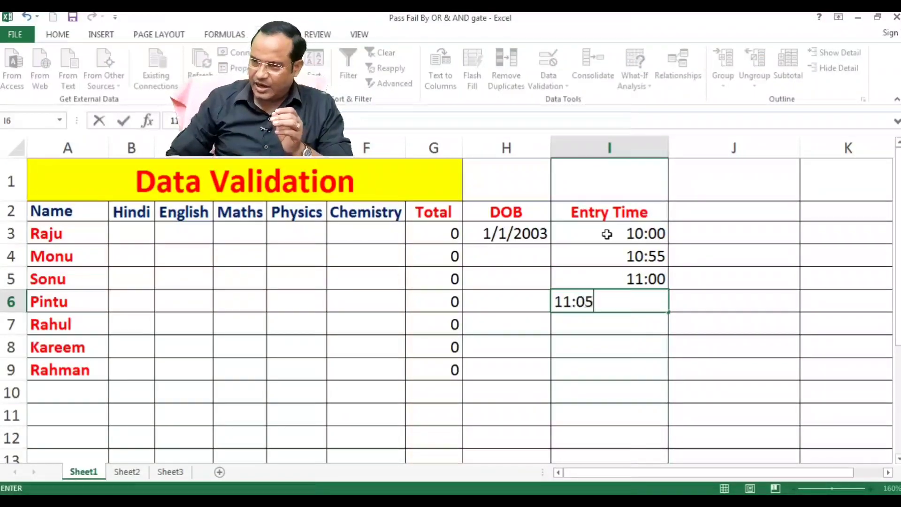
pyautogui.press('Return')
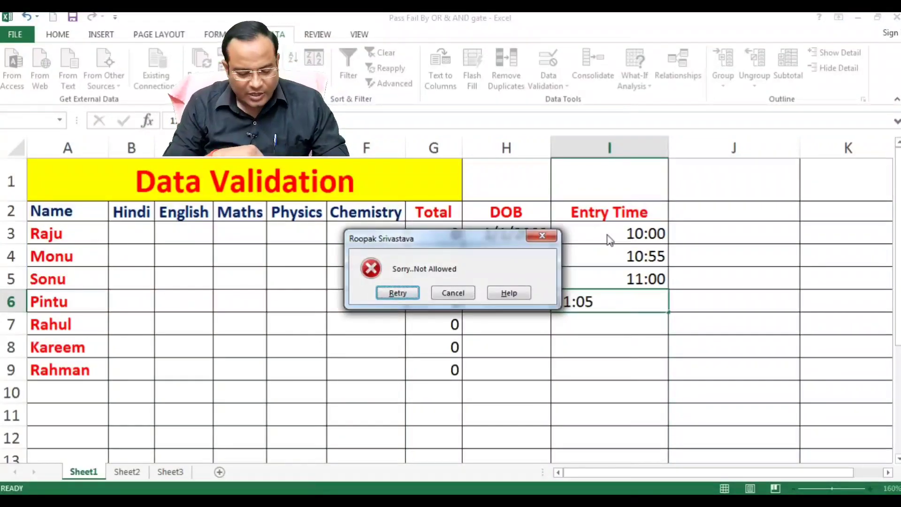
pyautogui.press('Escape')
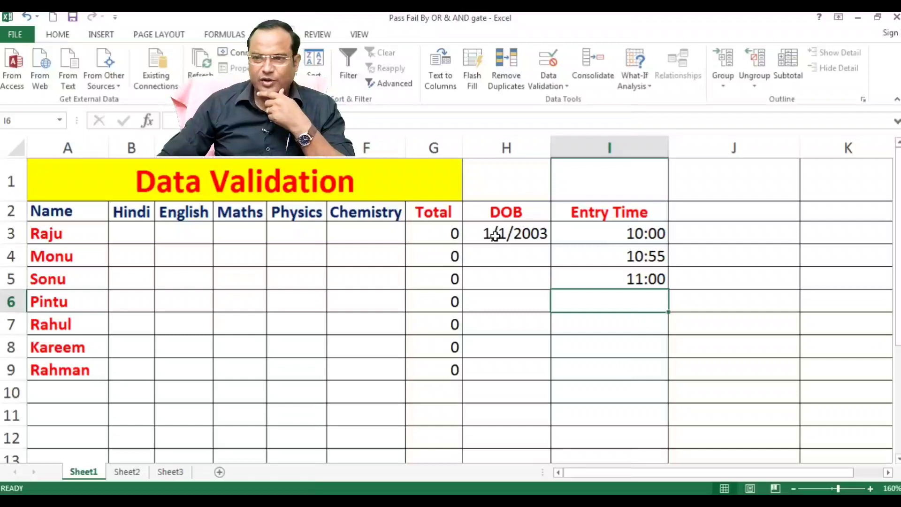
pyautogui.moveTo(495, 233); pyautogui.dragTo(600, 269)
pyautogui.click(603, 350)
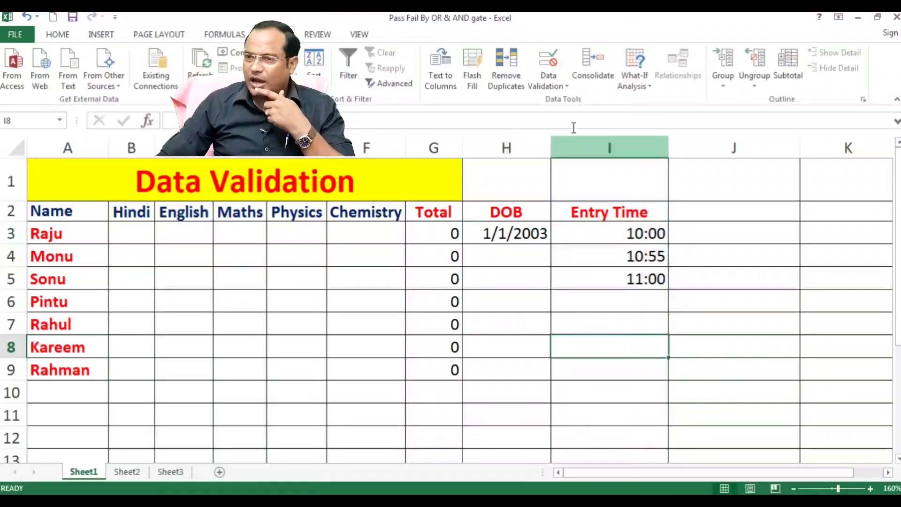
pyautogui.click(121, 238)
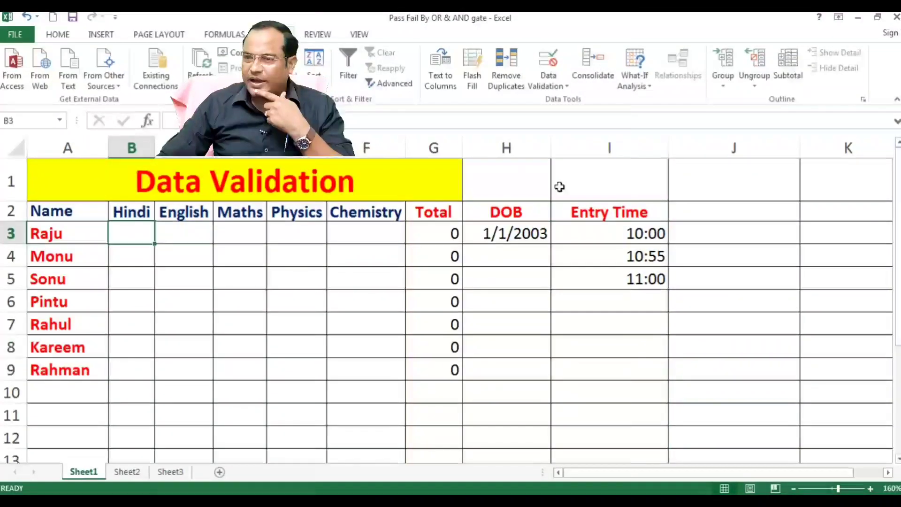
pyautogui.click(586, 84)
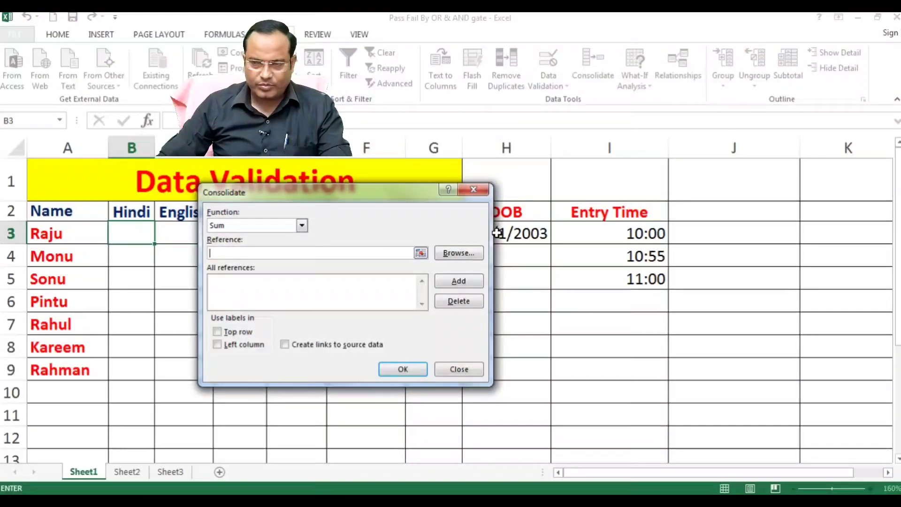
pyautogui.press('Escape')
pyautogui.click(560, 86)
pyautogui.click(563, 98)
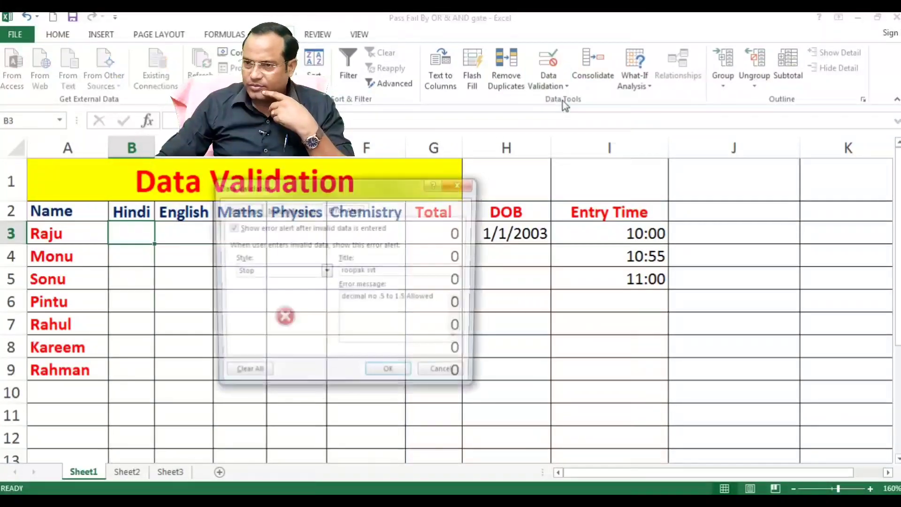
pyautogui.click(247, 211)
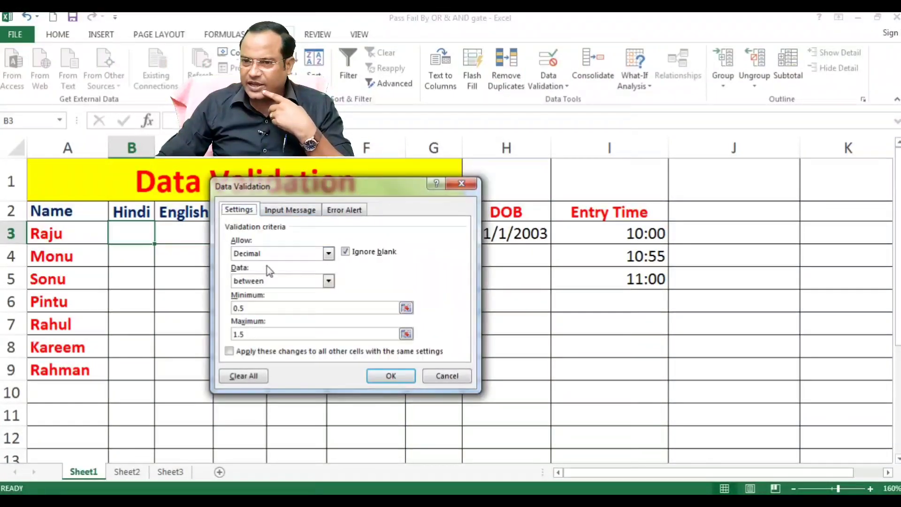
pyautogui.click(269, 250)
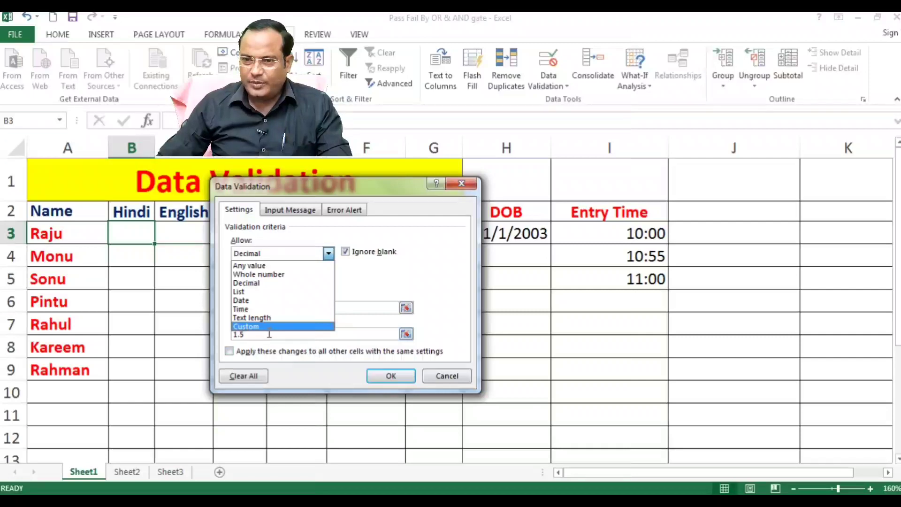
pyautogui.click(357, 351)
pyautogui.click(443, 379)
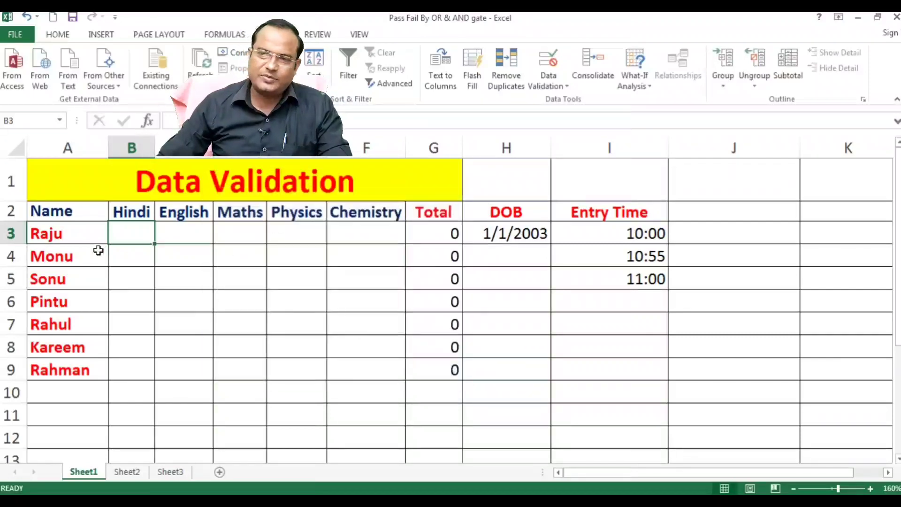
# Widen column A and clear the student names from A3:A9.
pyautogui.moveTo(66, 235); pyautogui.dragTo(72, 372)
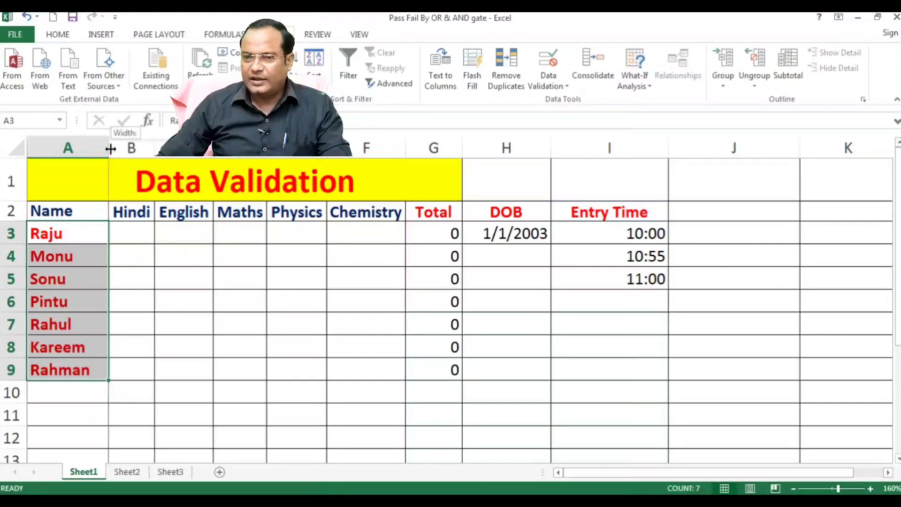
pyautogui.moveTo(109, 148); pyautogui.dragTo(159, 150)
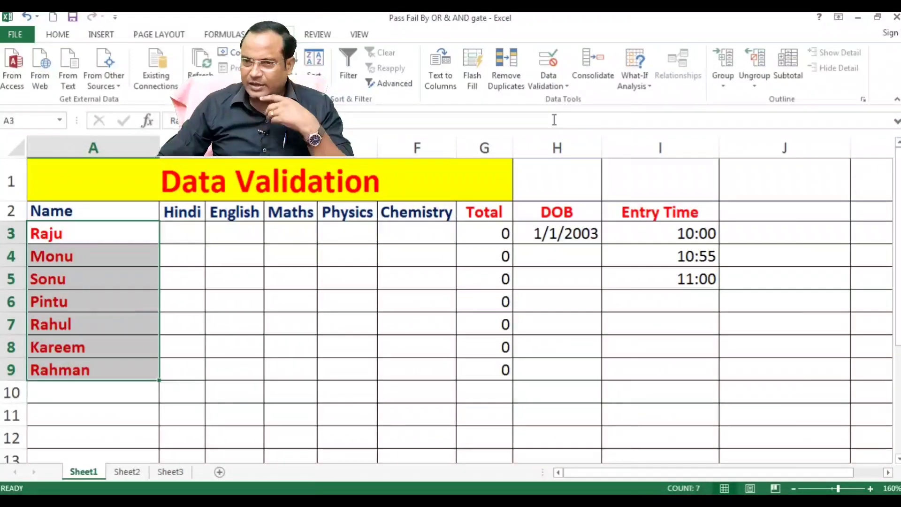
pyautogui.press('Delete')
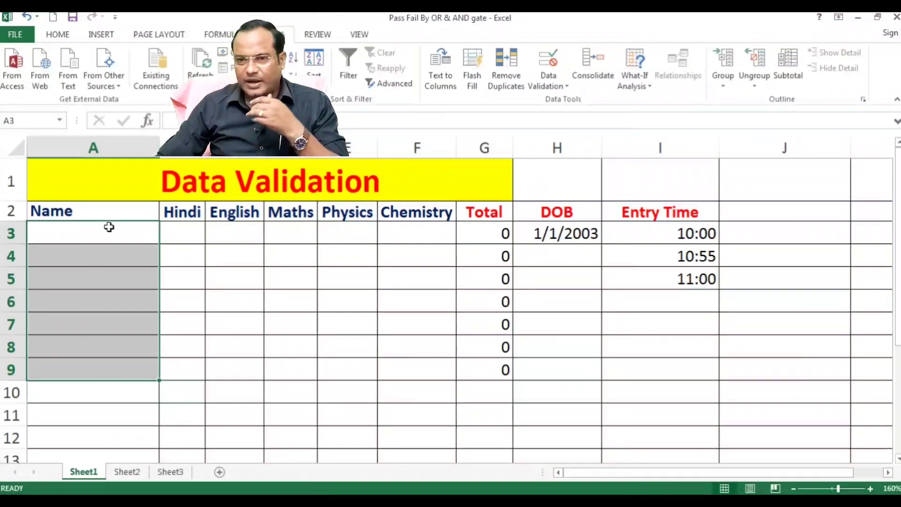
# Limit the Name cells to text length 1 to 10 with Stop alert 'Sorry, text Not Alowed'.
pyautogui.click(544, 86)
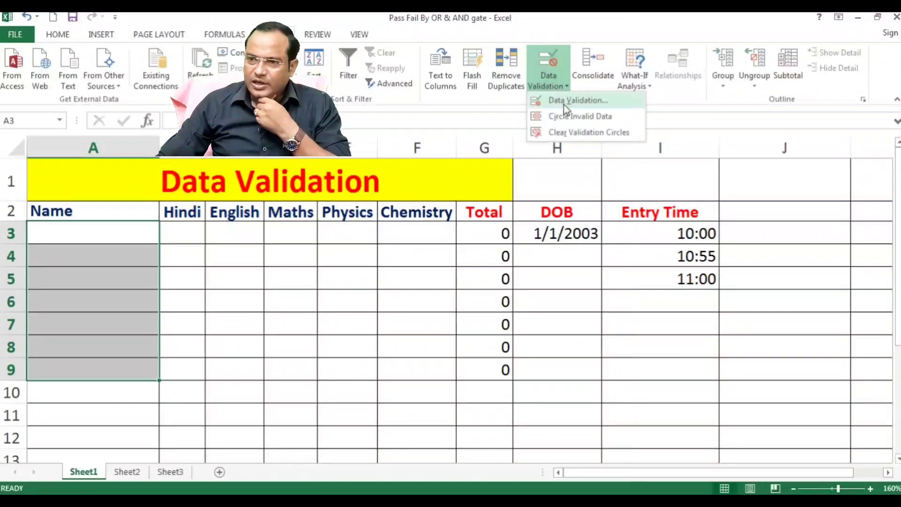
pyautogui.click(560, 104)
pyautogui.click(271, 253)
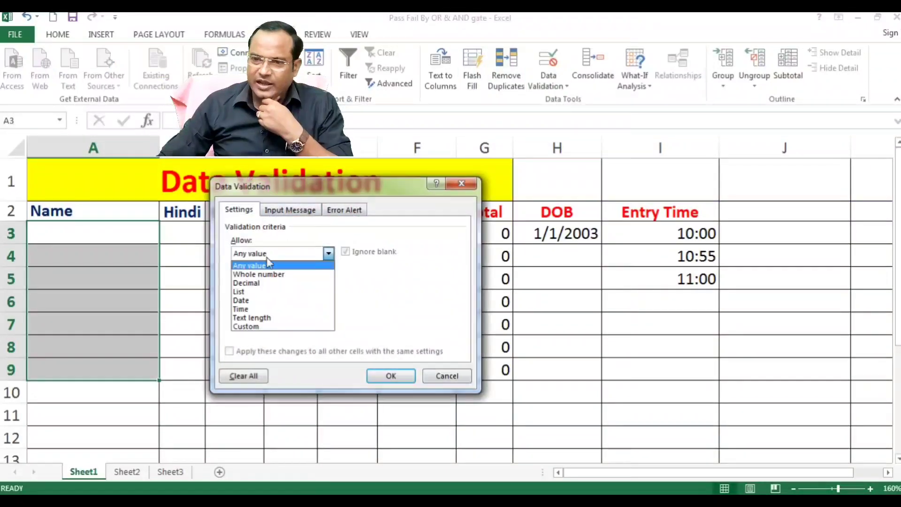
pyautogui.click(254, 318)
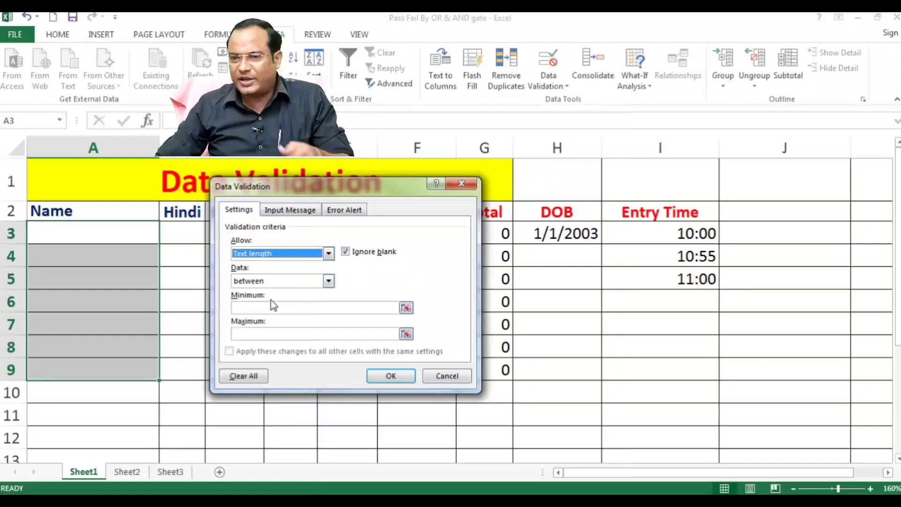
pyautogui.click(283, 308)
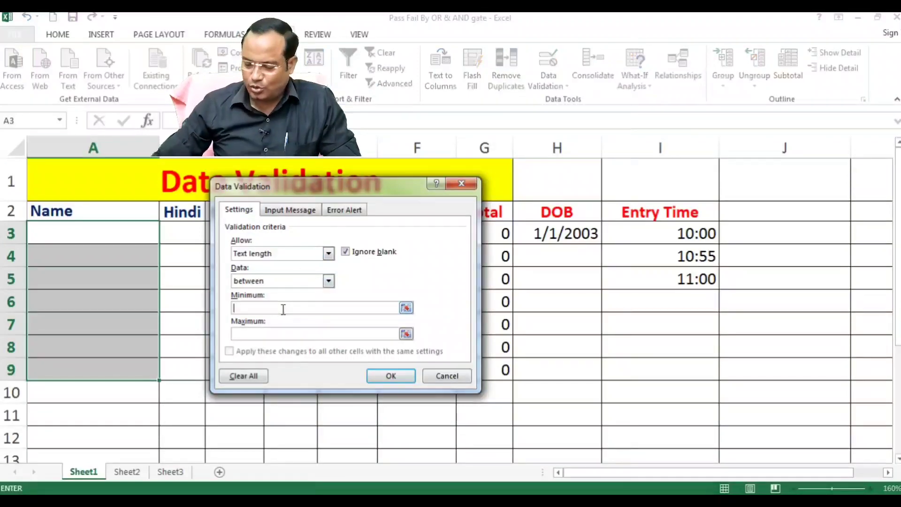
pyautogui.write('1')
pyautogui.click(286, 334)
pyautogui.write('10')
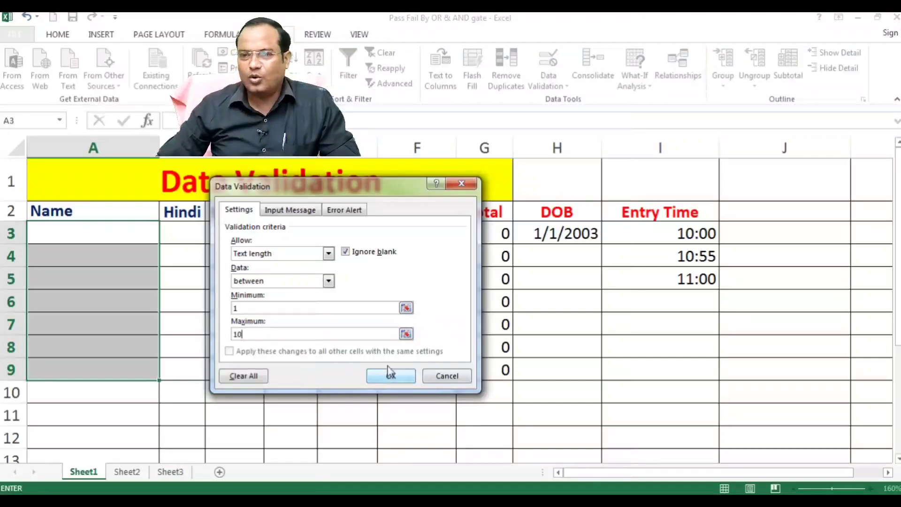
pyautogui.click(351, 210)
pyautogui.write('Roopak')
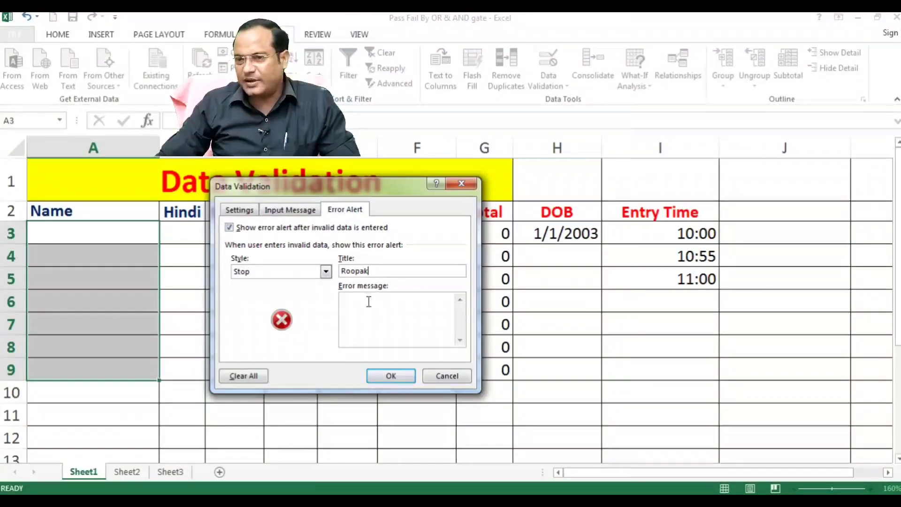
pyautogui.click(369, 302)
pyautogui.write('Sorry, ta')
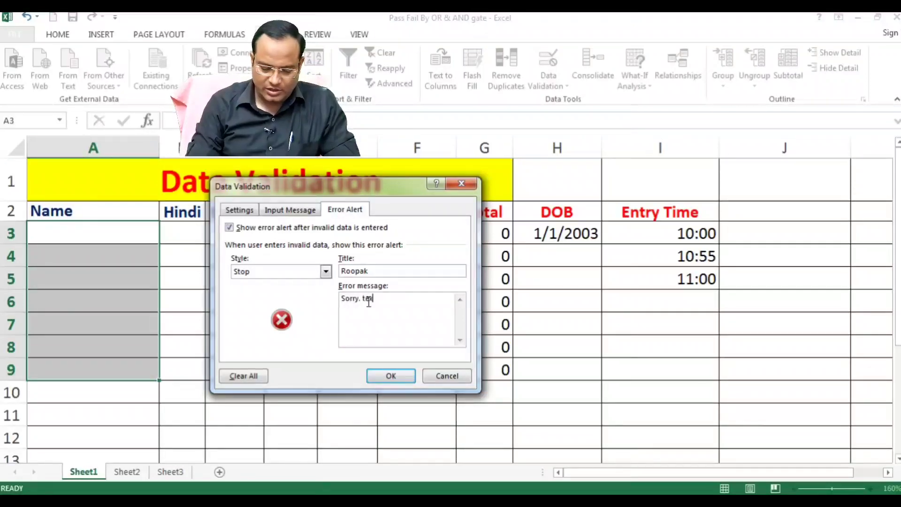
pyautogui.write('t Not')
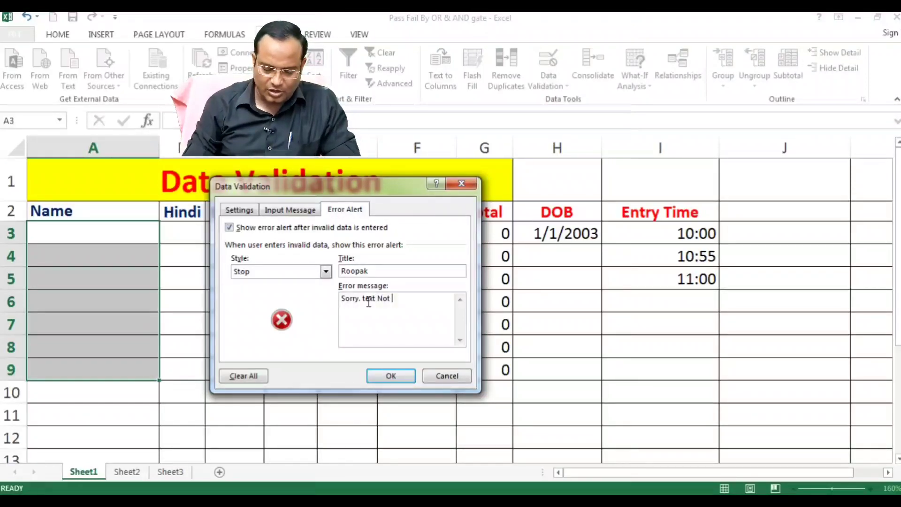
pyautogui.write('Alowed')
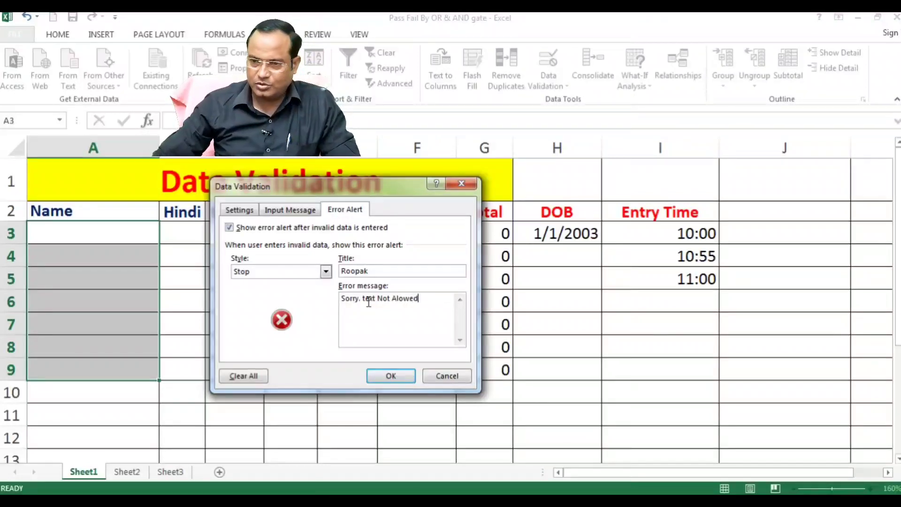
# Apply the Name rule, enter a short name in A3, and try a long full name in A4.
pyautogui.click(391, 376)
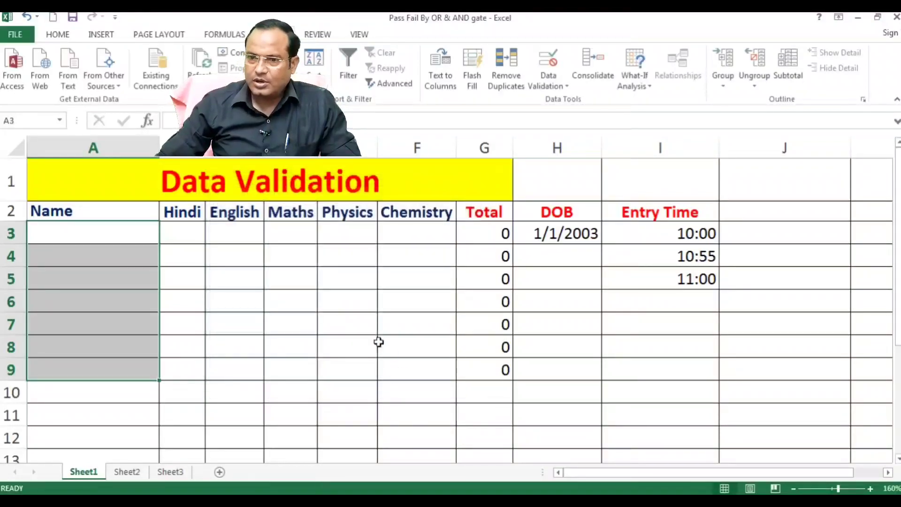
pyautogui.click(136, 239)
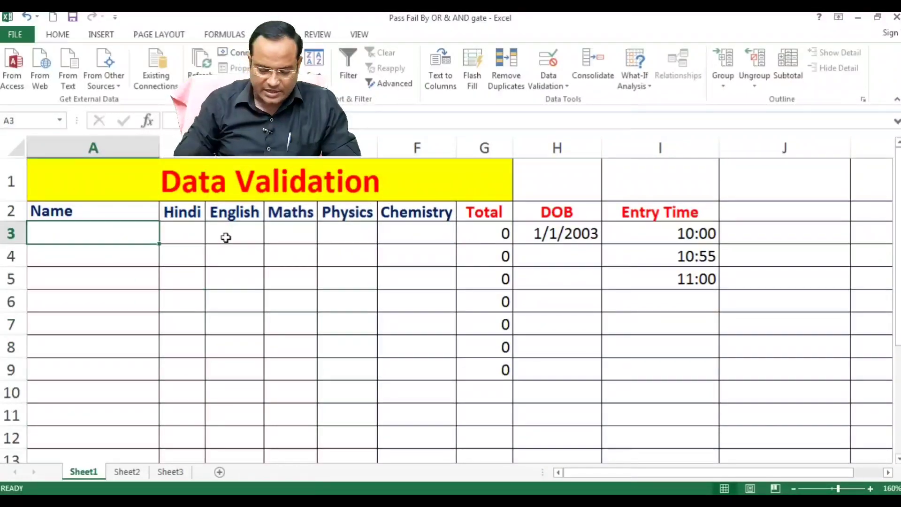
pyautogui.write('amit')
pyautogui.press('Return')
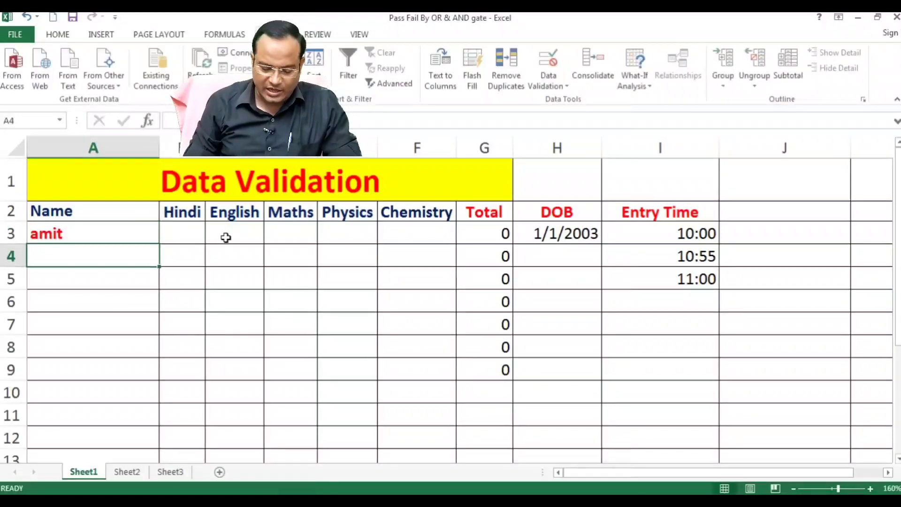
pyautogui.write('amit ')
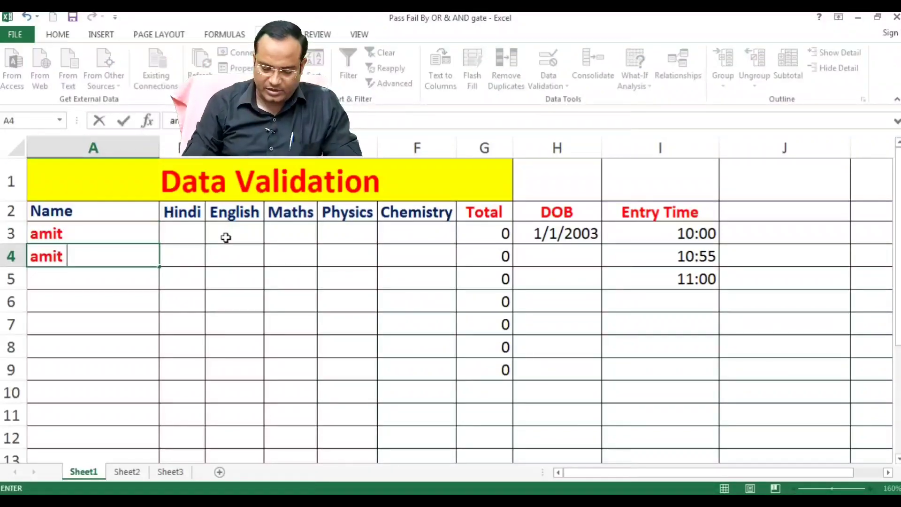
pyautogui.write('kumar sin')
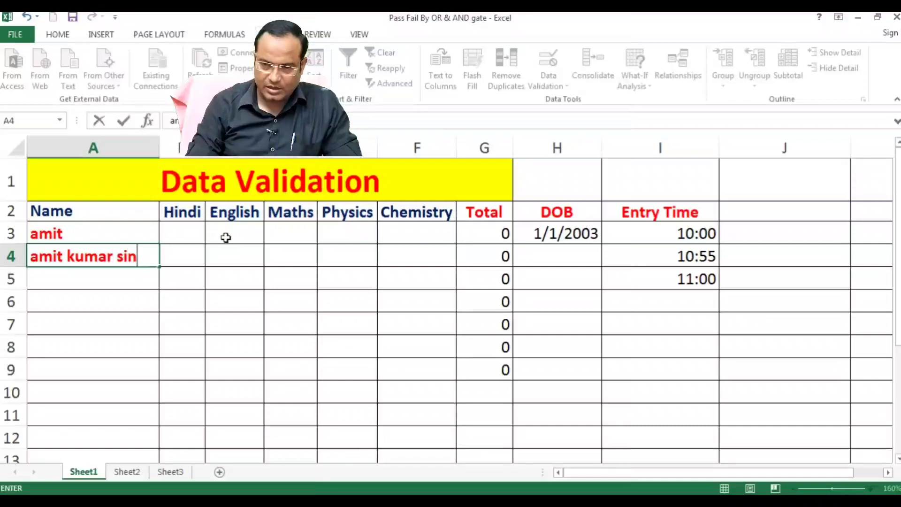
pyautogui.write('gh')
pyautogui.press('Return')
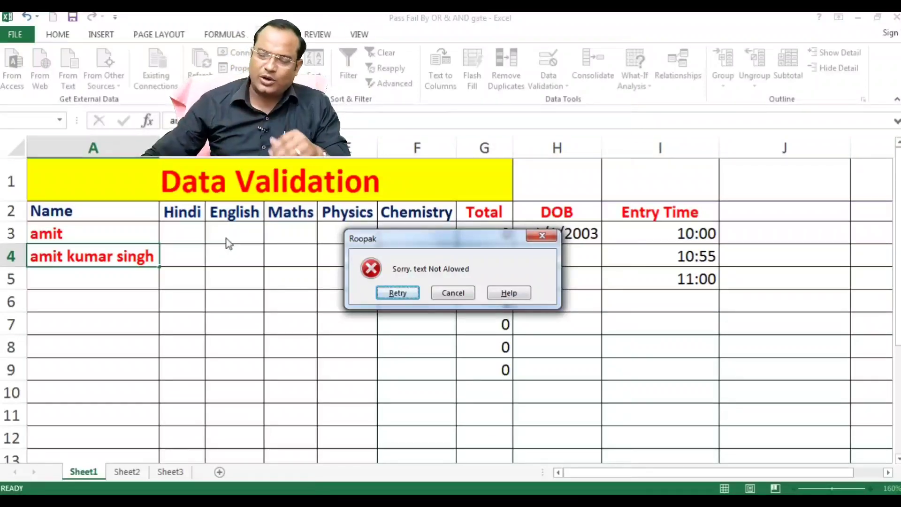
# Cancel the rejected long name and clear the test name from A3.
pyautogui.click(452, 293)
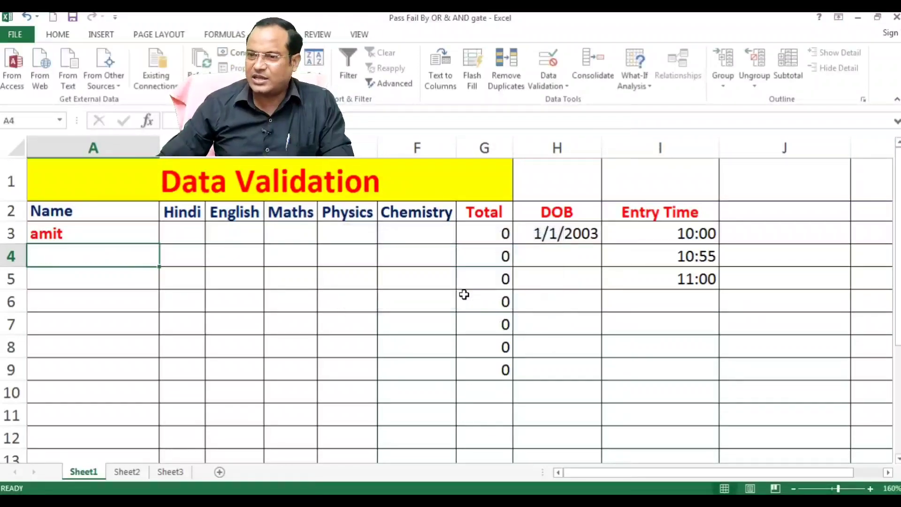
pyautogui.click(60, 232)
pyautogui.press('Delete')
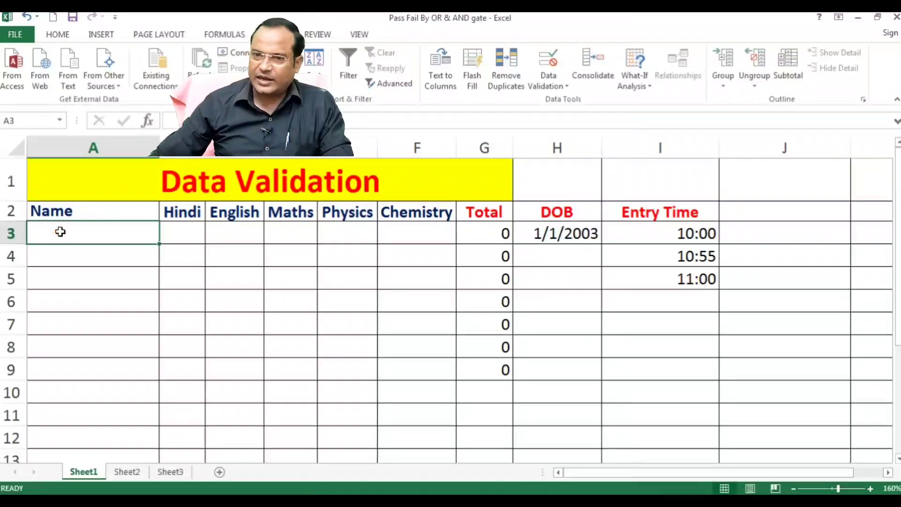
# Extend the text-length 1-to-10 rule to A3:A11 and review its settings.
pyautogui.moveTo(60, 232); pyautogui.dragTo(71, 414)
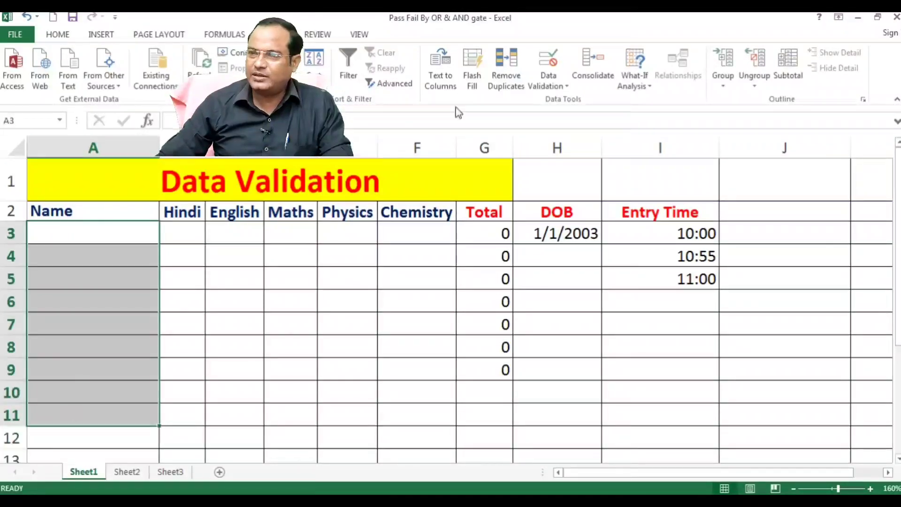
pyautogui.click(547, 85)
pyautogui.click(571, 100)
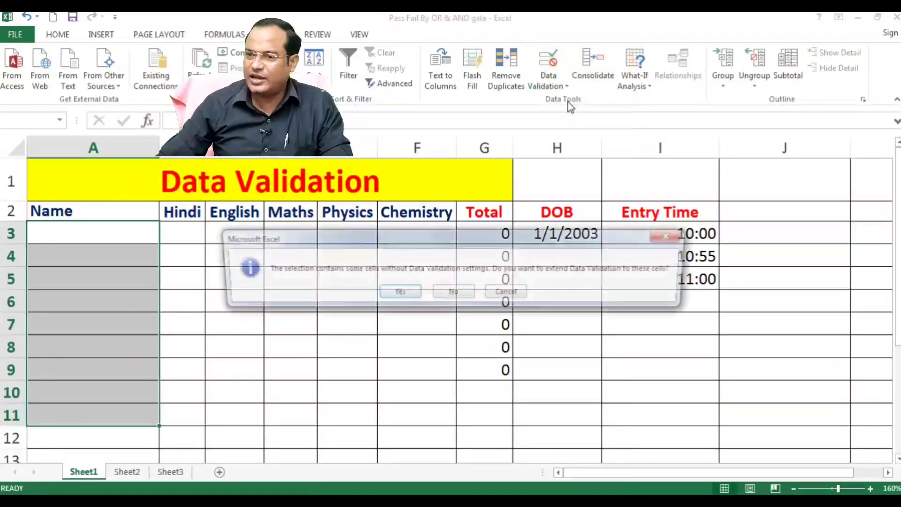
pyautogui.click(395, 295)
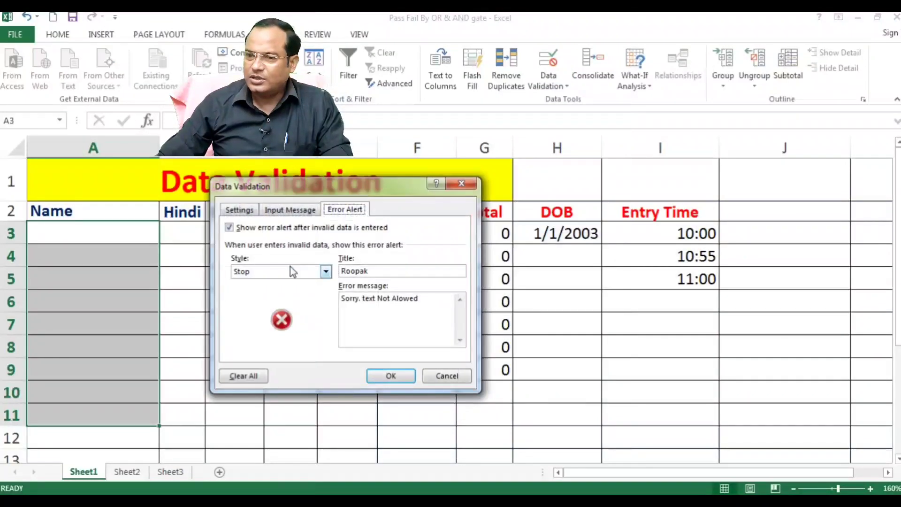
pyautogui.click(239, 210)
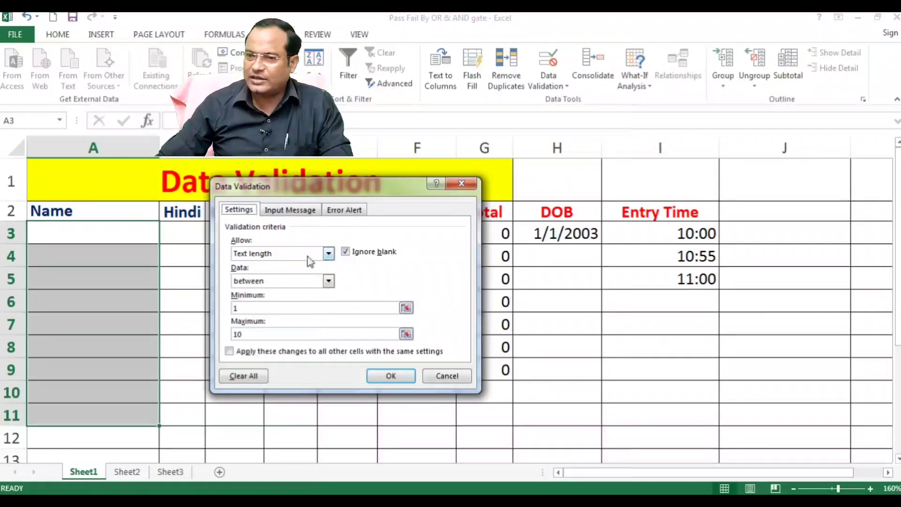
pyautogui.click(391, 376)
pyautogui.click(111, 259)
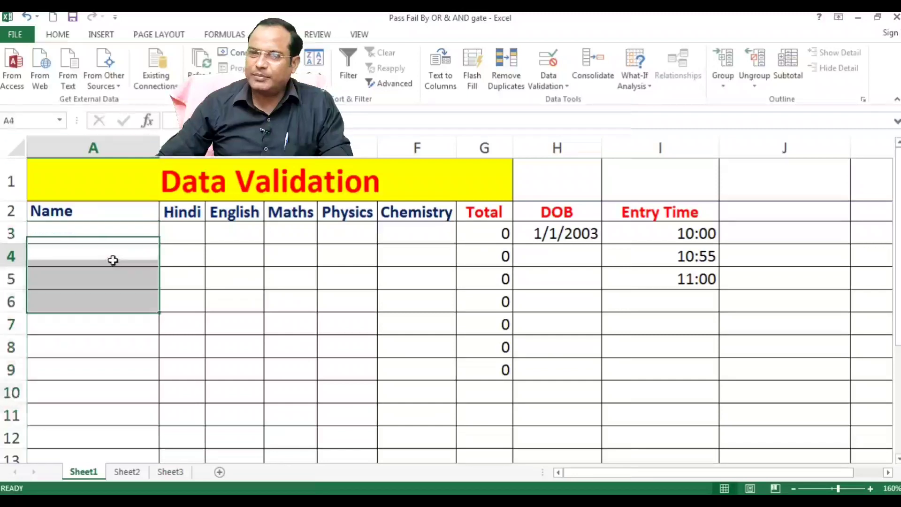
pyautogui.click(104, 229)
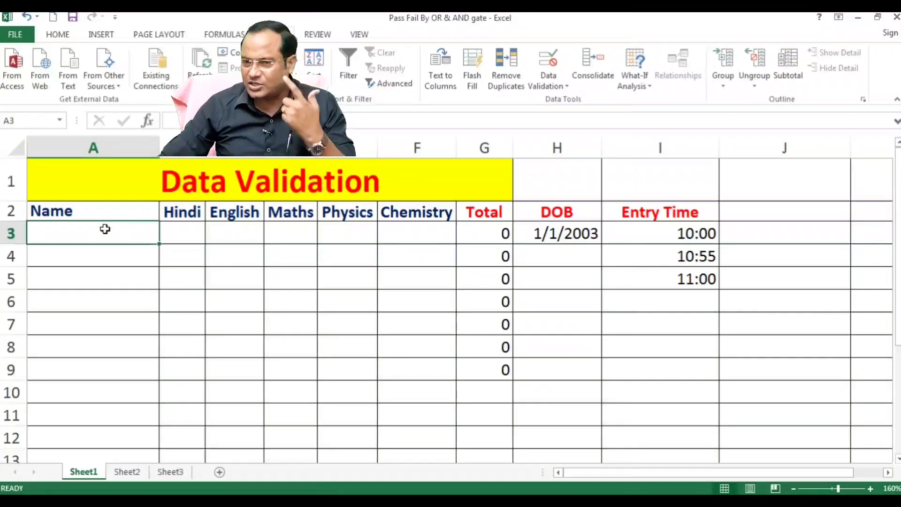
# Clear H2:I10 of DOB and Entry Time data and put the heading 'Month' in H2.
pyautogui.moveTo(542, 210); pyautogui.dragTo(712, 398)
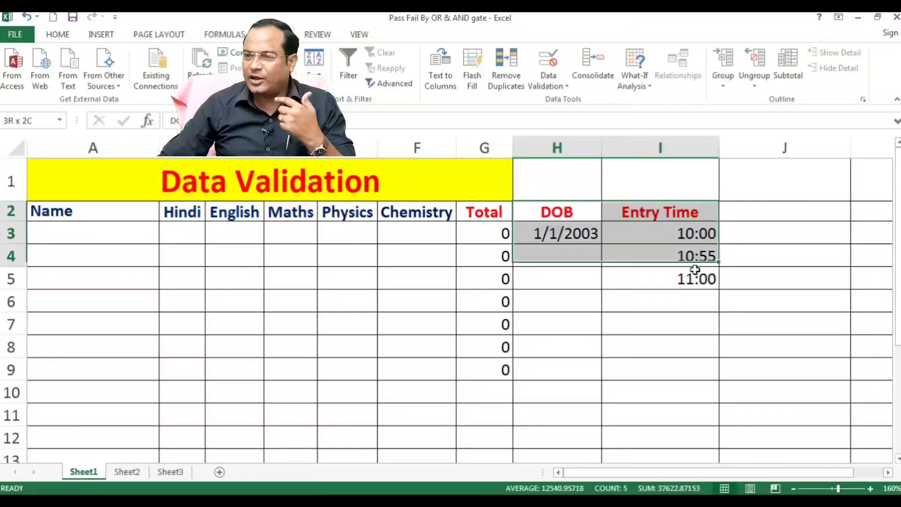
pyautogui.press('Delete')
pyautogui.click(571, 214)
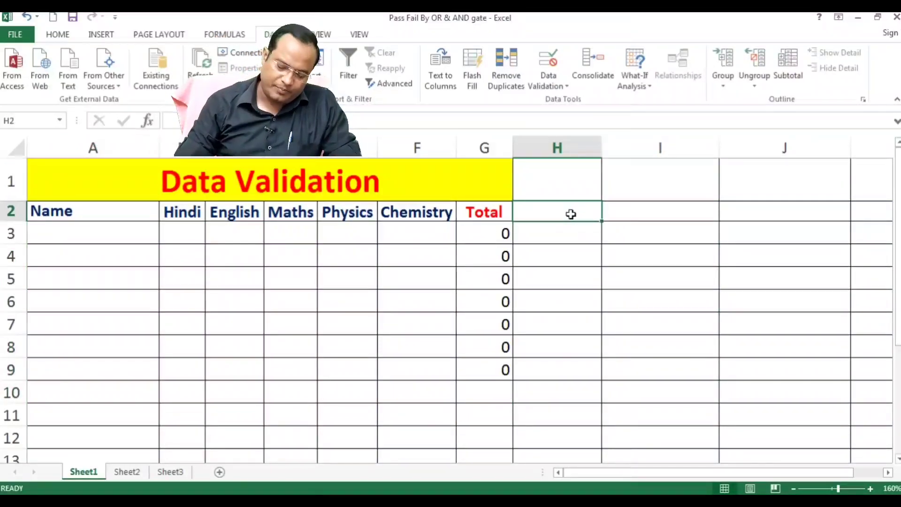
pyautogui.write('Mont')
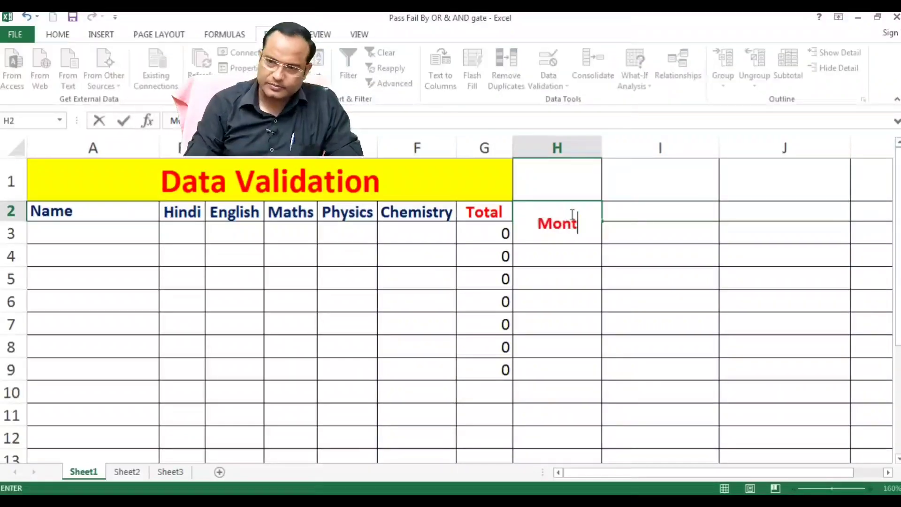
pyautogui.write('h')
pyautogui.press('Return')
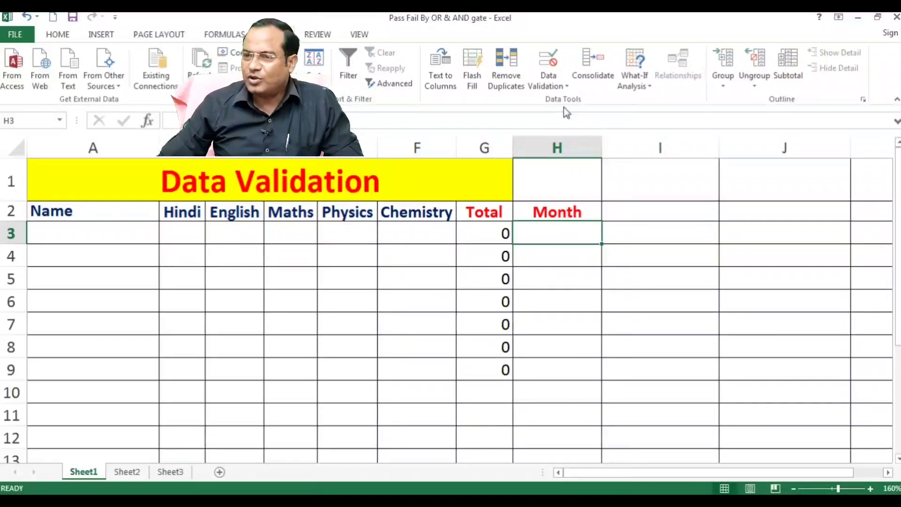
# Set H3's validation to a List with source January, February, March, April.
pyautogui.click(556, 86)
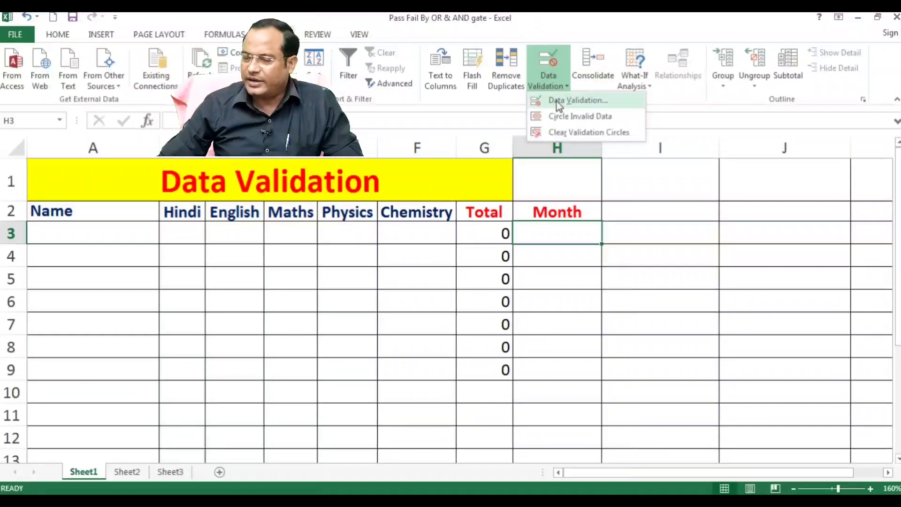
pyautogui.click(559, 100)
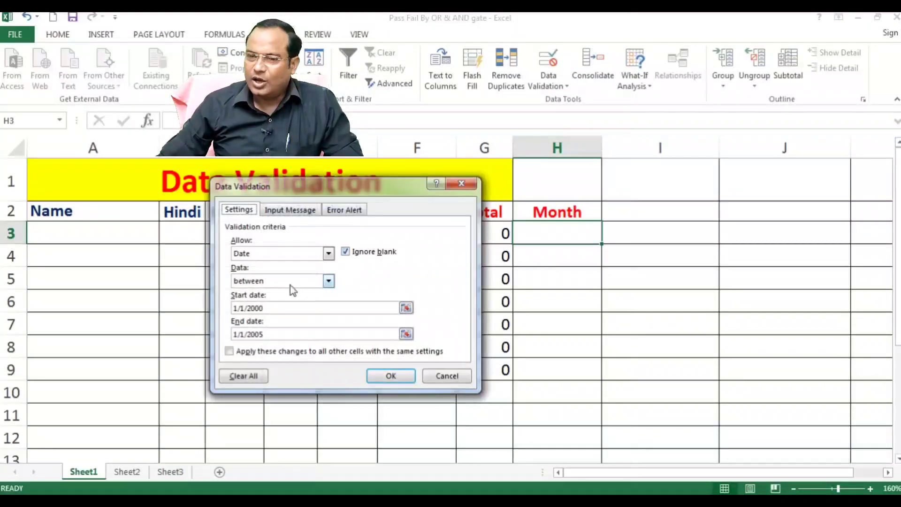
pyautogui.click(254, 253)
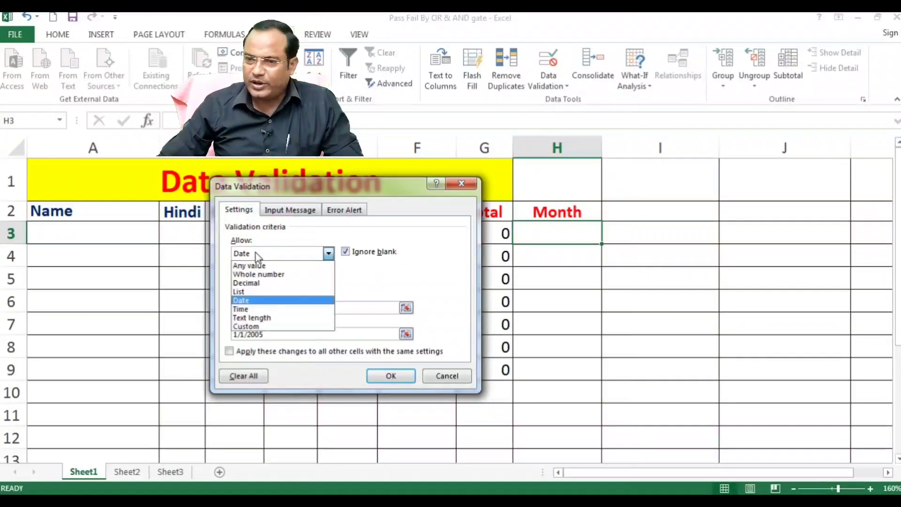
pyautogui.click(254, 288)
pyautogui.click(272, 309)
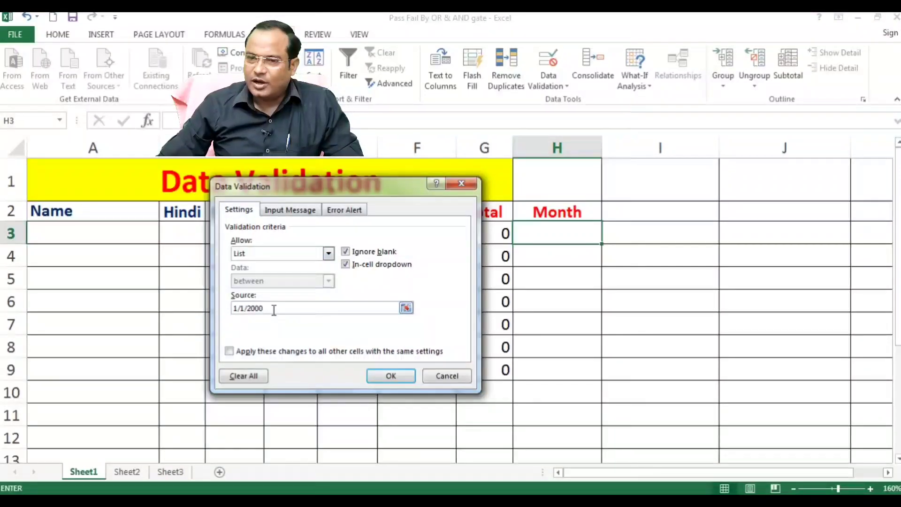
pyautogui.moveTo(282, 308); pyautogui.dragTo(156, 278)
pyautogui.press('BackSpace')
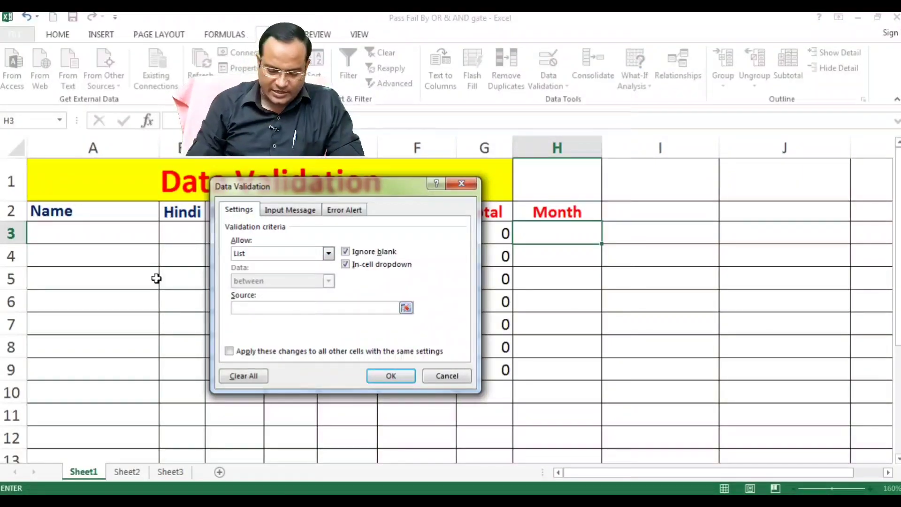
pyautogui.write('Janu, February, March')
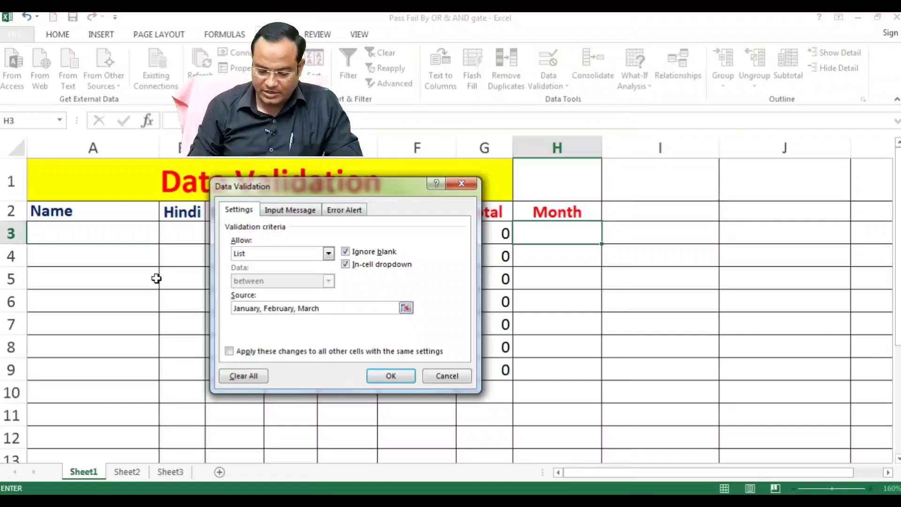
pyautogui.write('April')
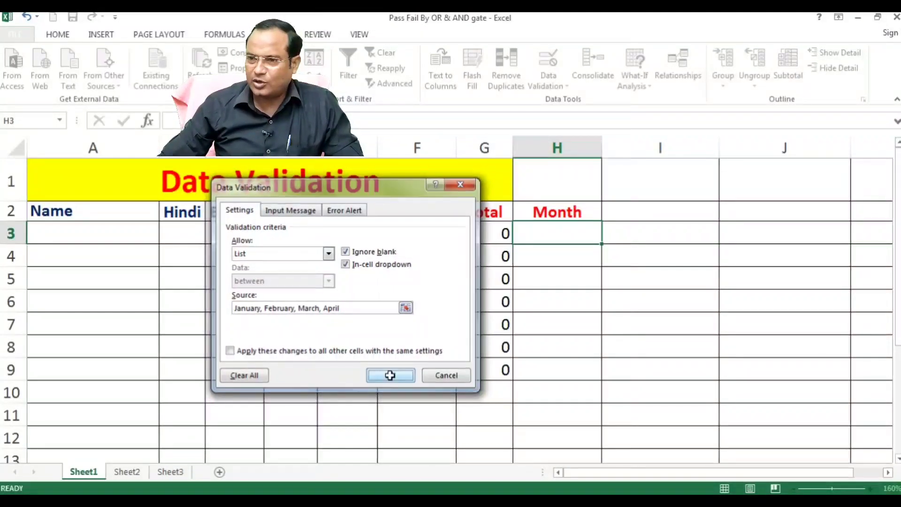
pyautogui.click(391, 377)
# Check H3's month dropdown and copy it down the Month column to H9.
pyautogui.click(609, 238)
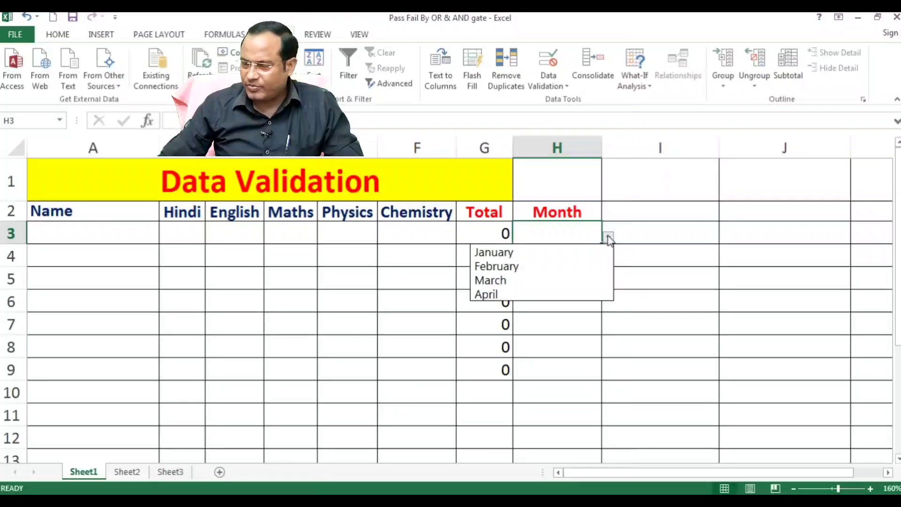
pyautogui.click(609, 238)
pyautogui.click(608, 239)
pyautogui.click(609, 238)
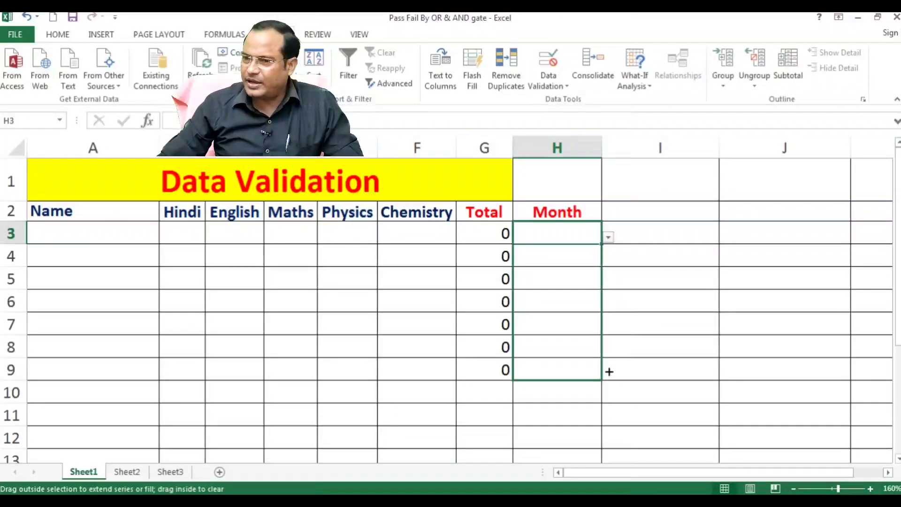
pyautogui.moveTo(601, 244); pyautogui.dragTo(606, 372)
# Choose January, February and February for H4–H6, then add a new blank Sheet4.
pyautogui.click(587, 259)
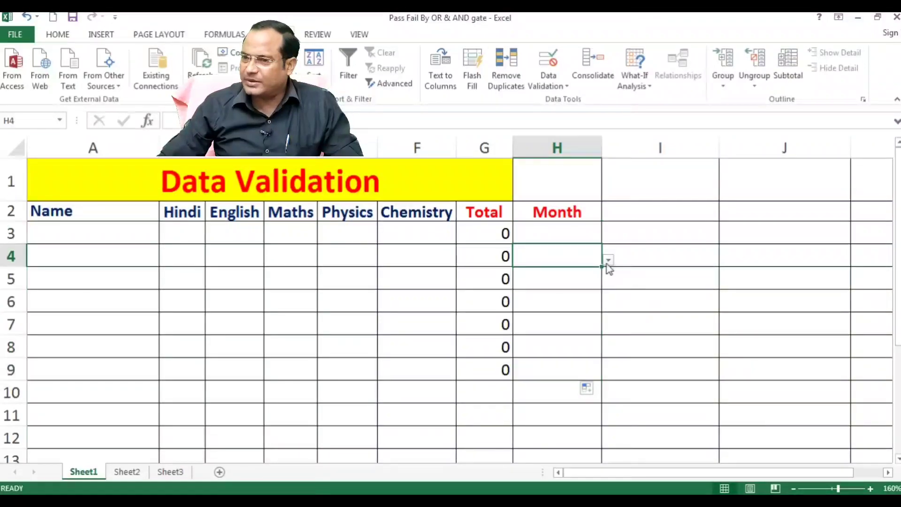
pyautogui.click(608, 261)
pyautogui.click(566, 275)
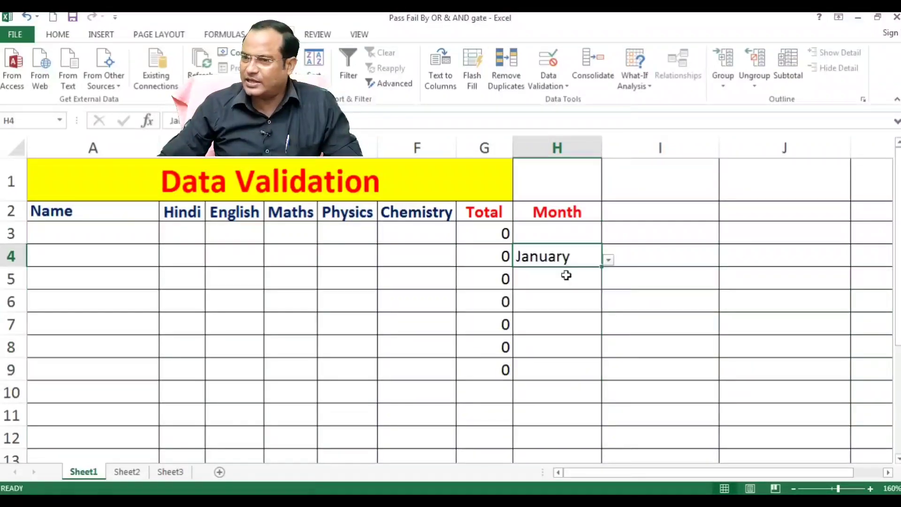
pyautogui.click(575, 282)
pyautogui.click(608, 284)
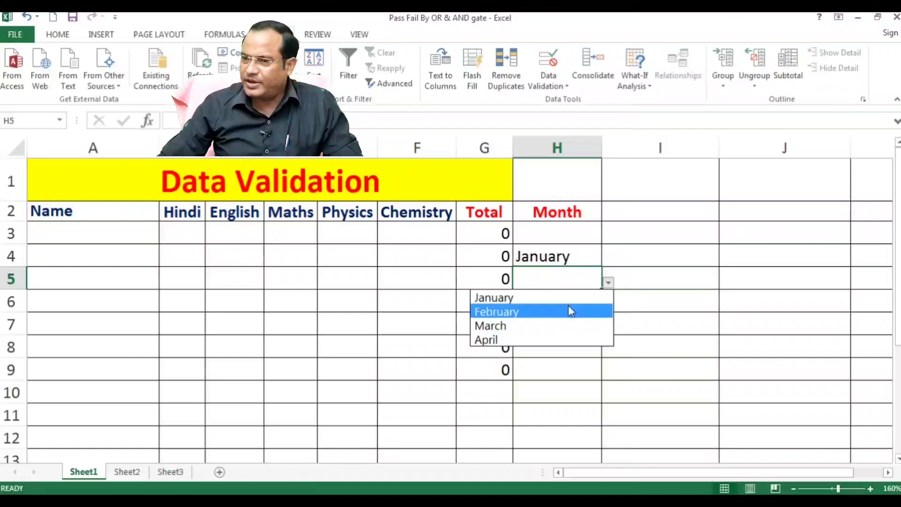
pyautogui.click(569, 310)
pyautogui.click(592, 310)
pyautogui.click(608, 305)
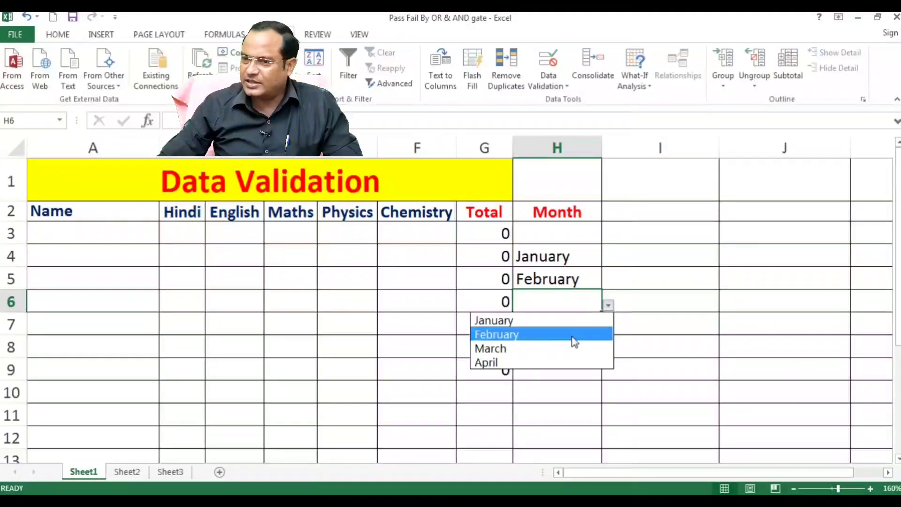
pyautogui.click(575, 335)
pyautogui.click(571, 342)
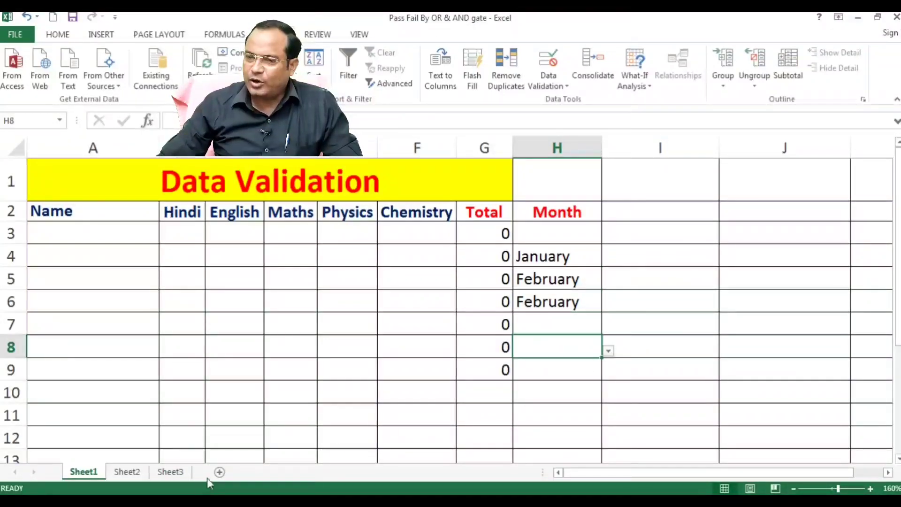
pyautogui.click(220, 472)
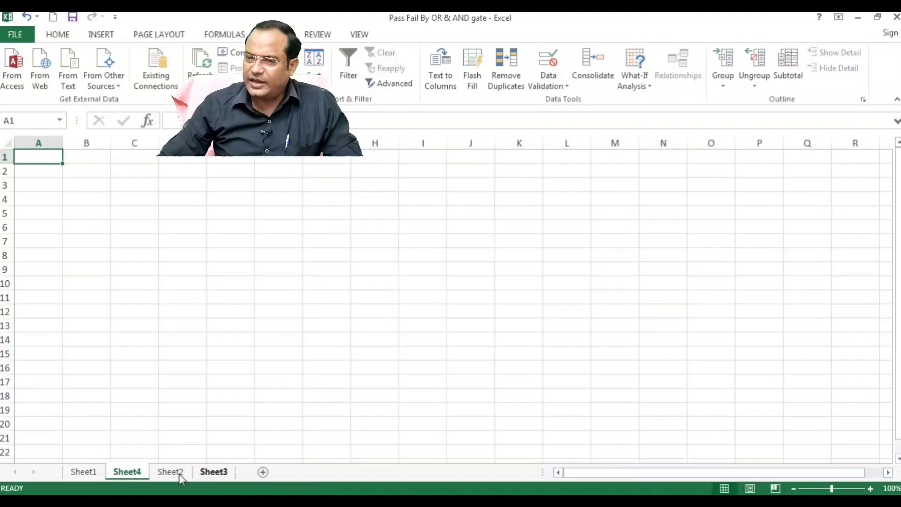
# On Sheet4, enter January and february in B3:B4 and fill the series down to December.
pyautogui.click(77, 184)
pyautogui.write('Janua')
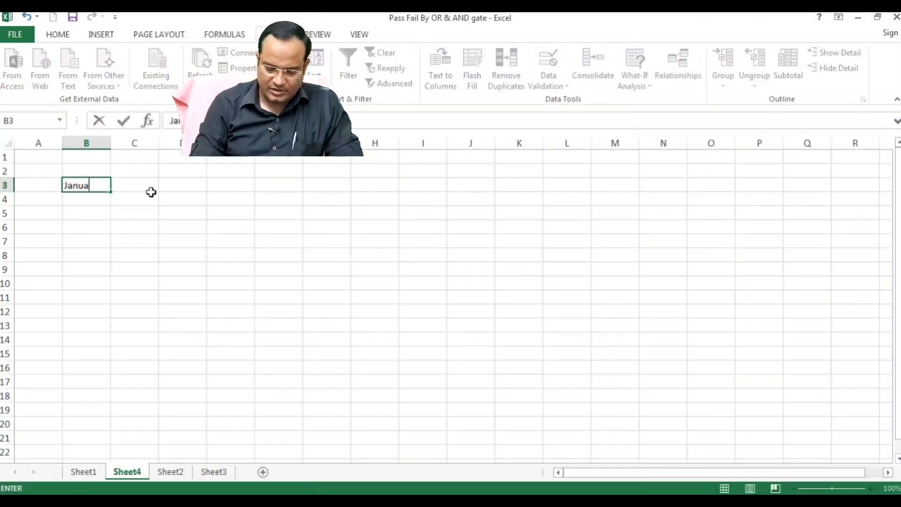
pyautogui.write('ry')
pyautogui.press('Return')
pyautogui.press('Up')
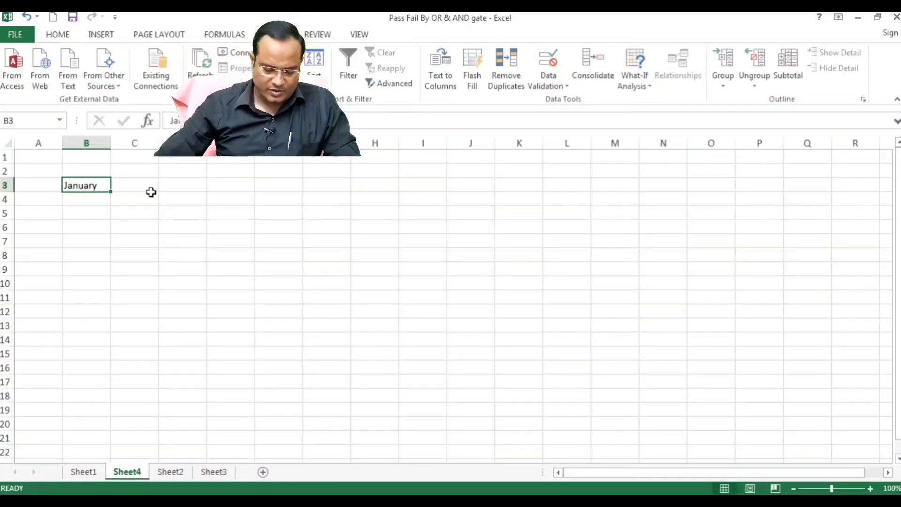
pyautogui.moveTo(111, 191)
pyautogui.mouseDown()
pyautogui.moveTo(117, 289)
pyautogui.moveTo(109, 187)
pyautogui.mouseUp()
pyautogui.hotkey('ctrl', 'z')
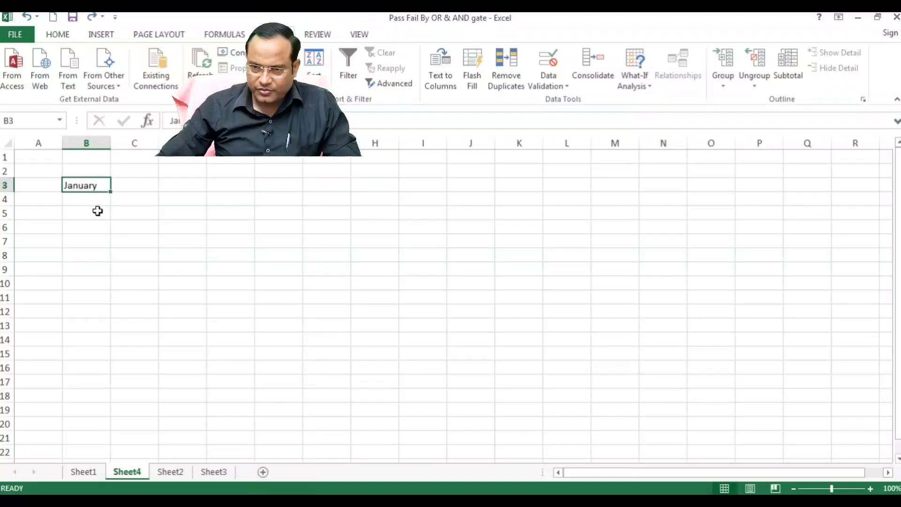
pyautogui.click(93, 199)
pyautogui.write('febru')
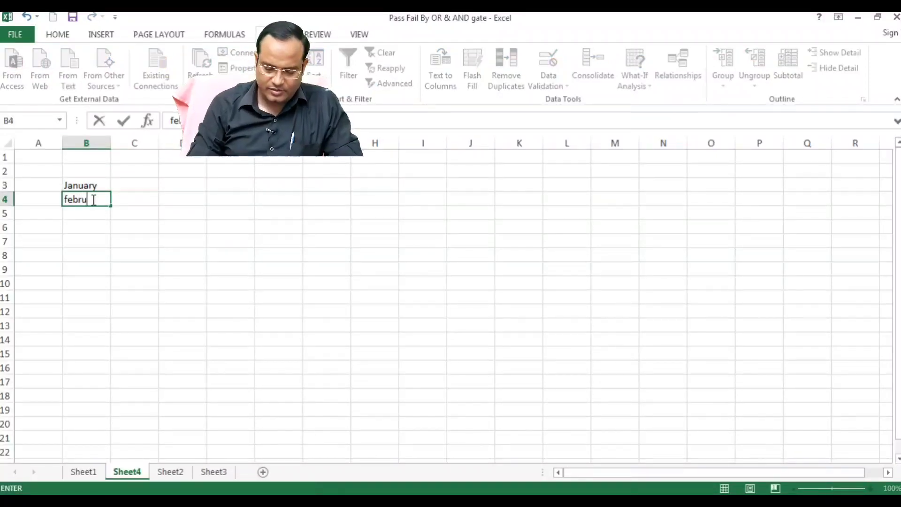
pyautogui.write('ary')
pyautogui.press('Return')
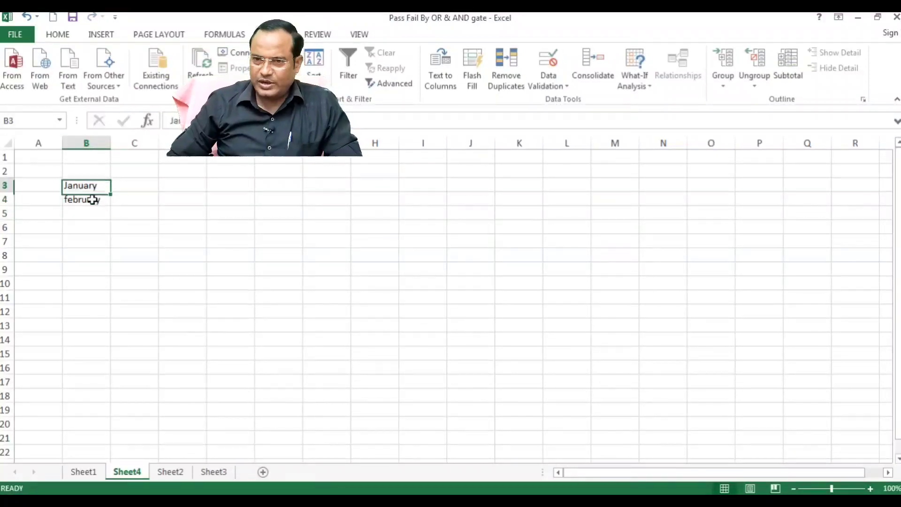
pyautogui.moveTo(89, 186); pyautogui.dragTo(117, 342)
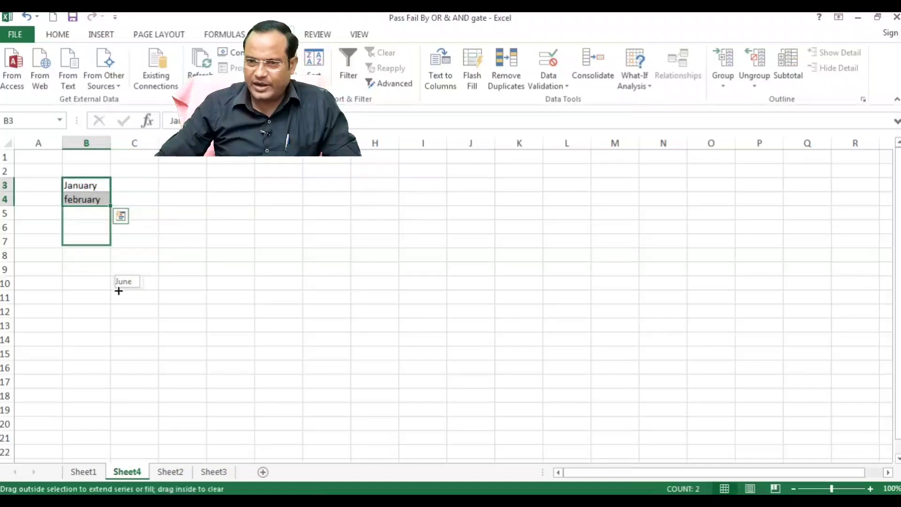
pyautogui.click(206, 345)
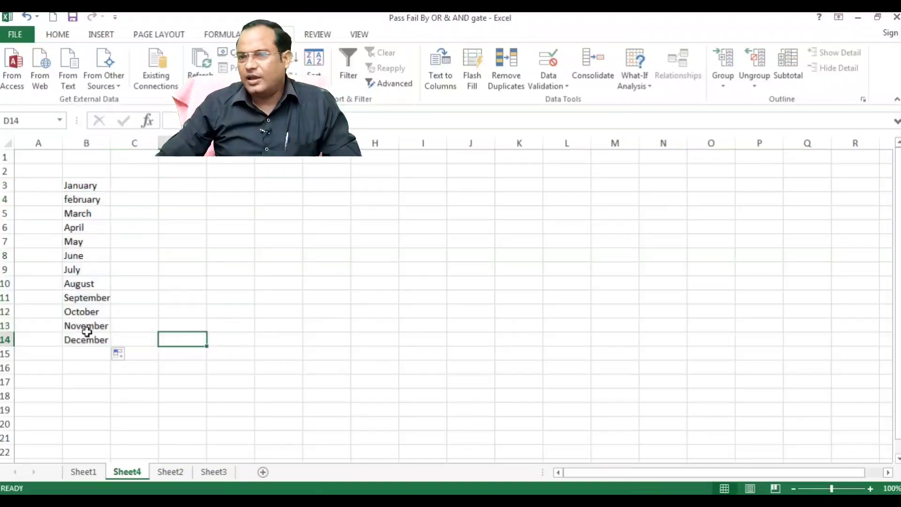
pyautogui.click(87, 330)
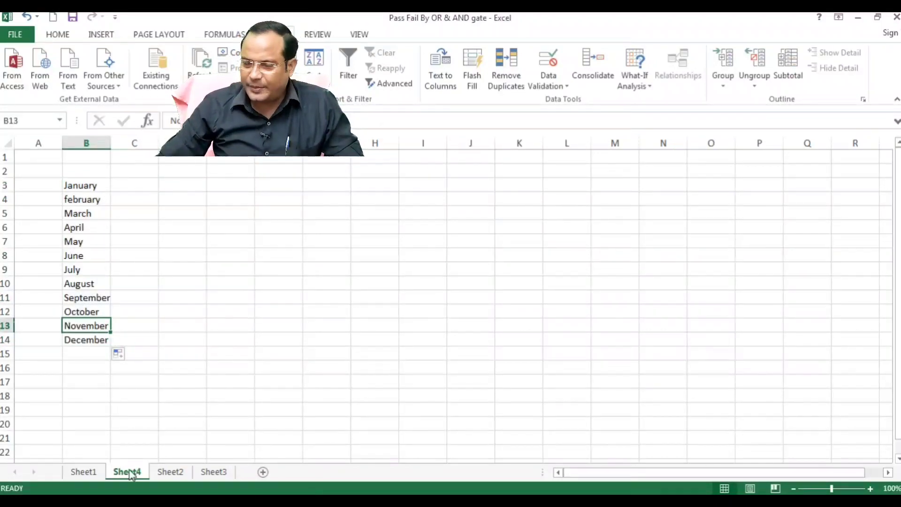
# On Sheet1, select Month cells H3:H10 and bring up Data Validation.
pyautogui.click(84, 472)
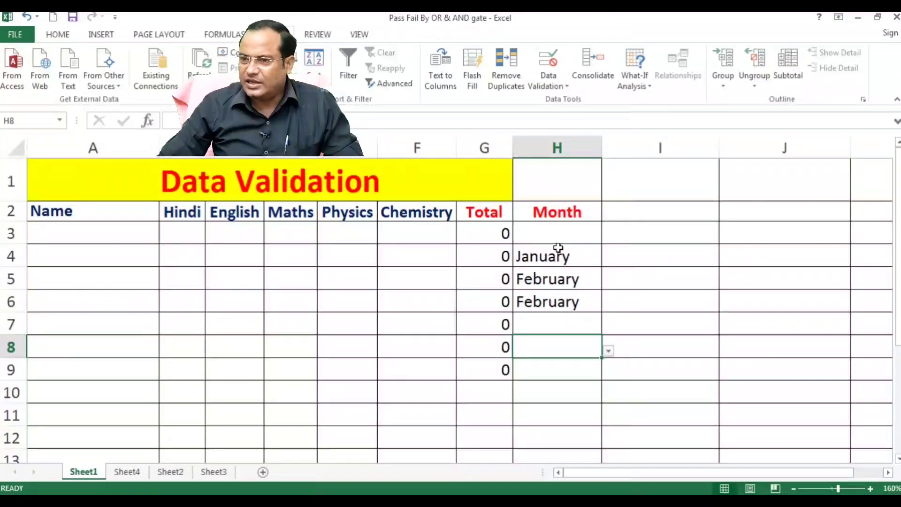
pyautogui.moveTo(564, 233); pyautogui.dragTo(573, 384)
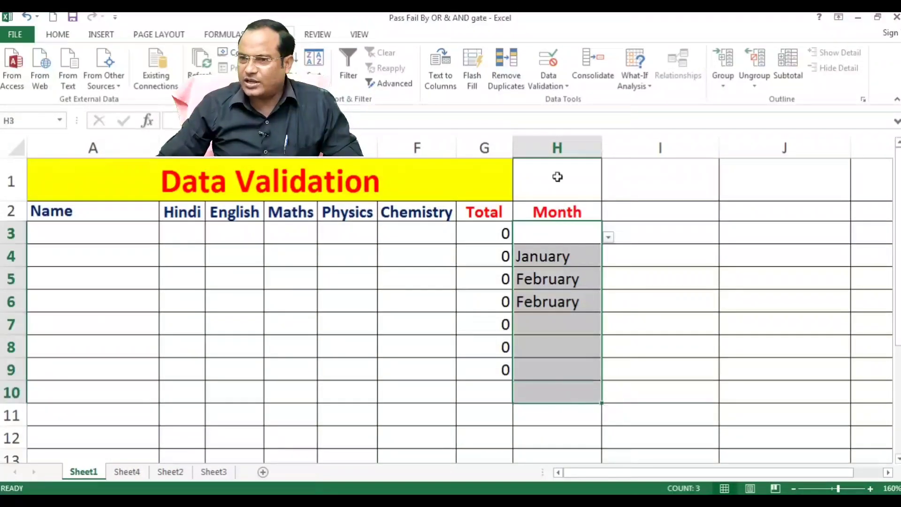
pyautogui.click(551, 87)
# Extend validation to the selected Month cells and clear all existing validation criteria.
pyautogui.click(560, 99)
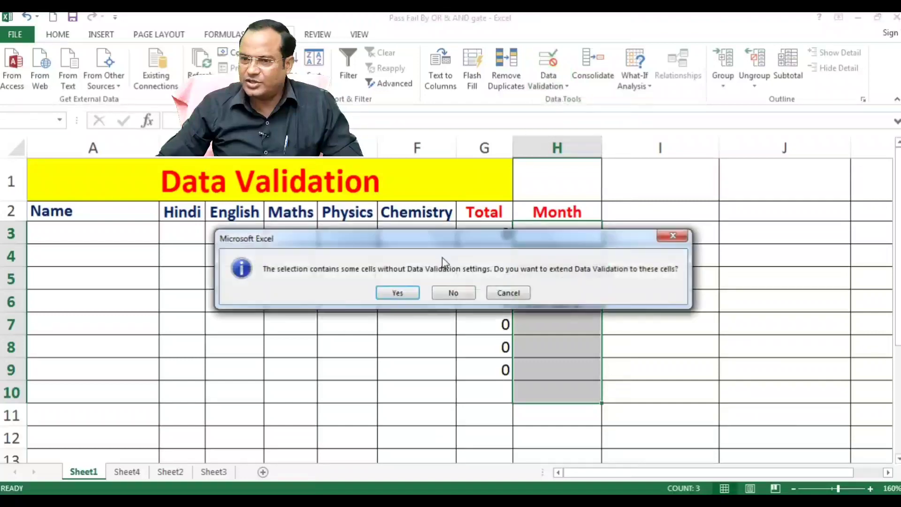
pyautogui.click(397, 293)
pyautogui.click(244, 375)
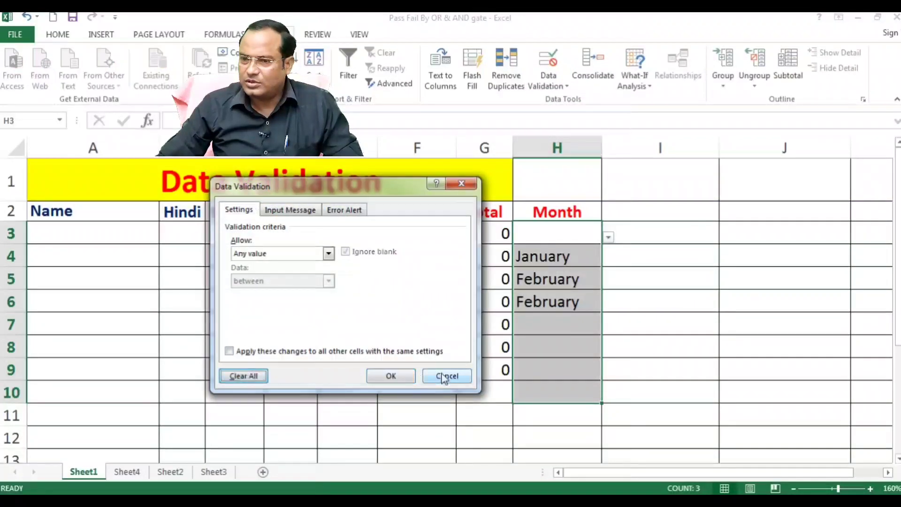
pyautogui.click(396, 373)
# Delete the January and February entries from H3:H7, leaving H3 selected.
pyautogui.moveTo(579, 234); pyautogui.dragTo(578, 331)
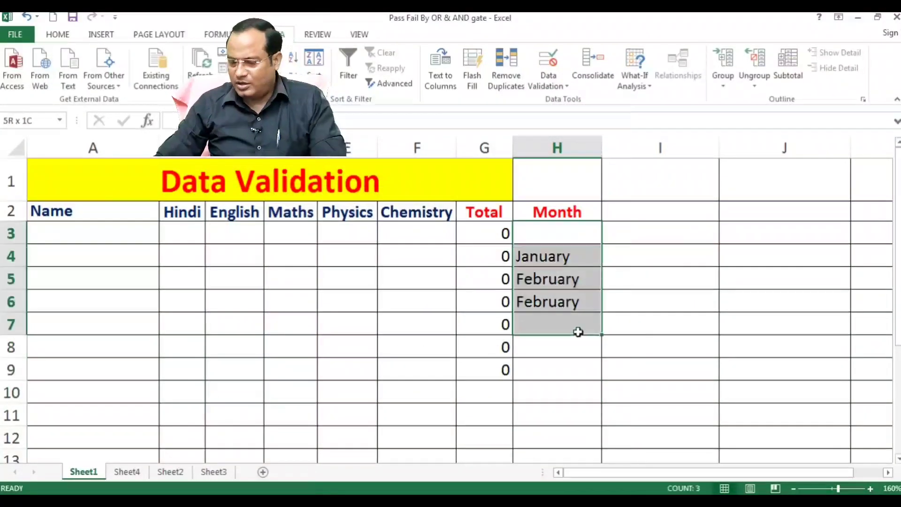
pyautogui.press('Delete')
pyautogui.click(554, 232)
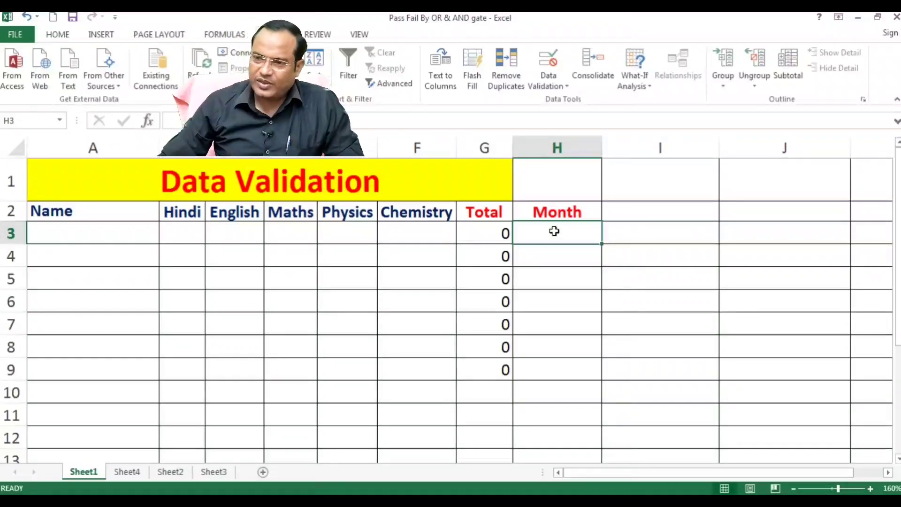
# Set H3's validation to a List with source Sheet4!$B$3:$B$14.
pyautogui.click(548, 86)
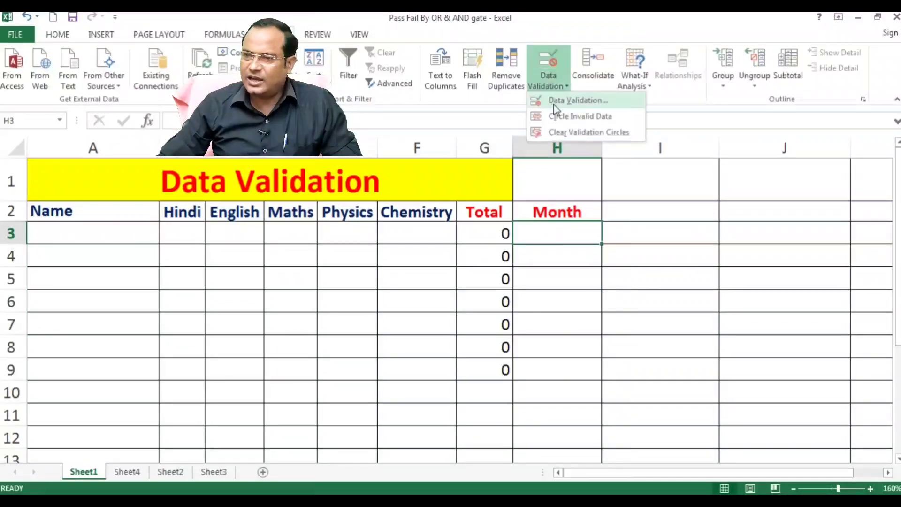
pyautogui.click(563, 99)
pyautogui.click(278, 253)
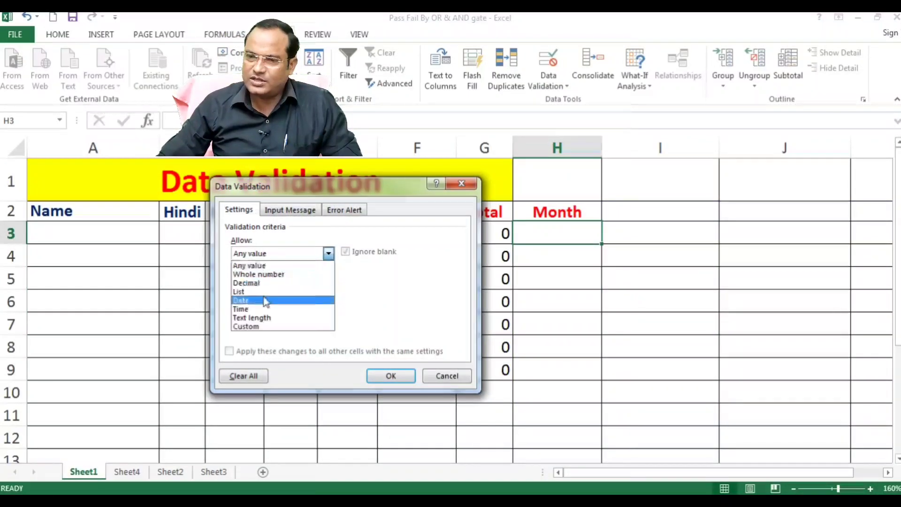
pyautogui.click(272, 290)
pyautogui.click(275, 309)
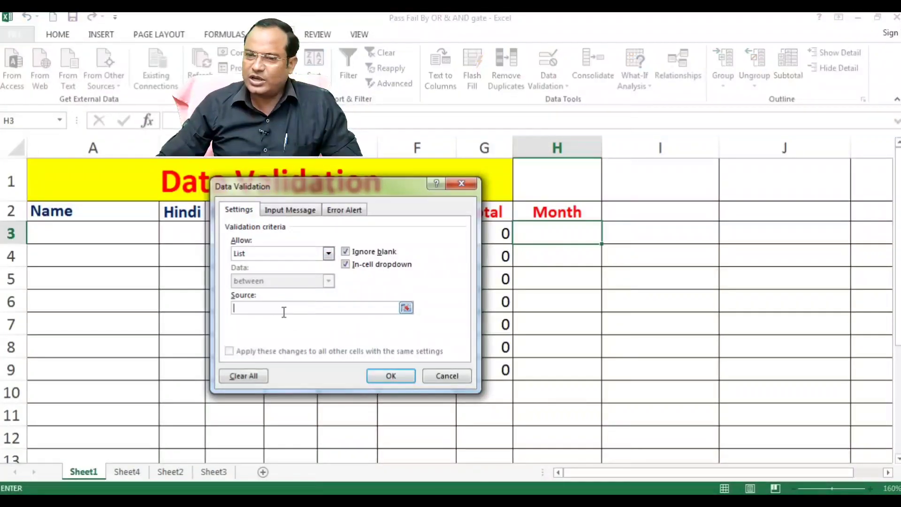
pyautogui.click(406, 308)
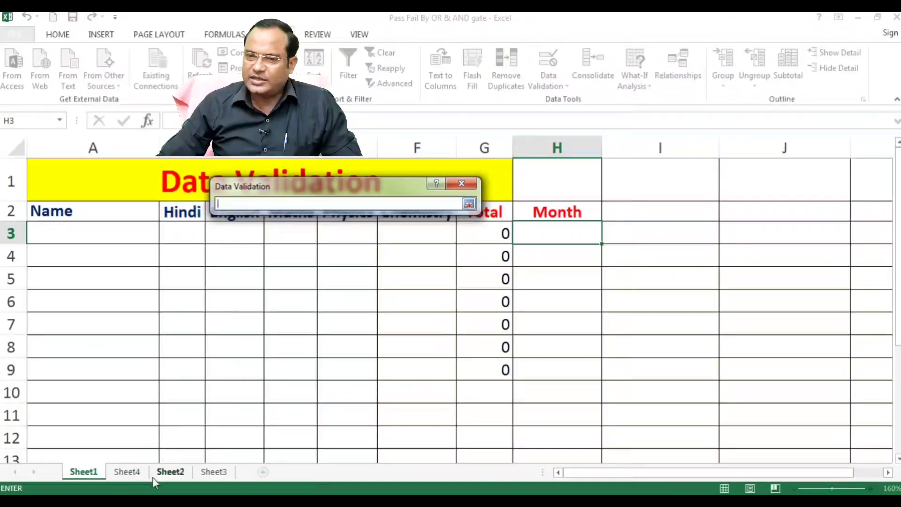
pyautogui.click(127, 472)
pyautogui.moveTo(91, 186); pyautogui.dragTo(91, 339)
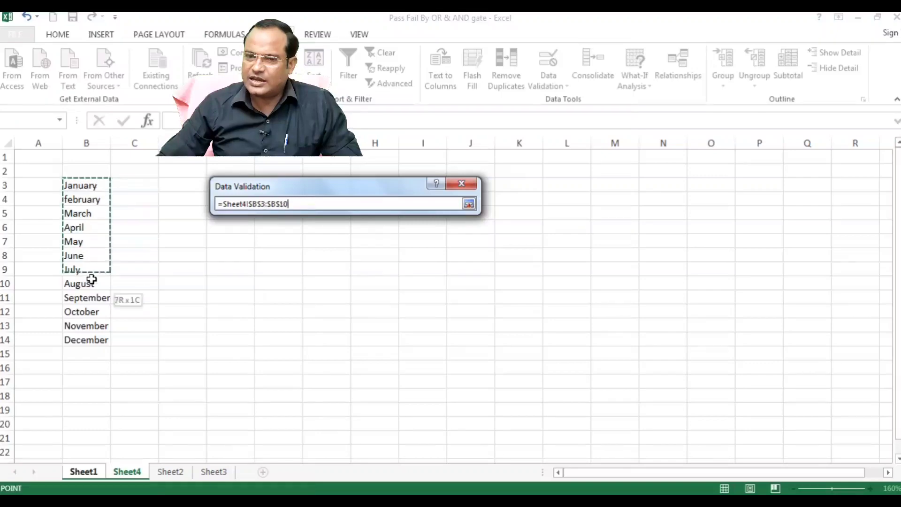
pyautogui.click(469, 204)
pyautogui.click(391, 375)
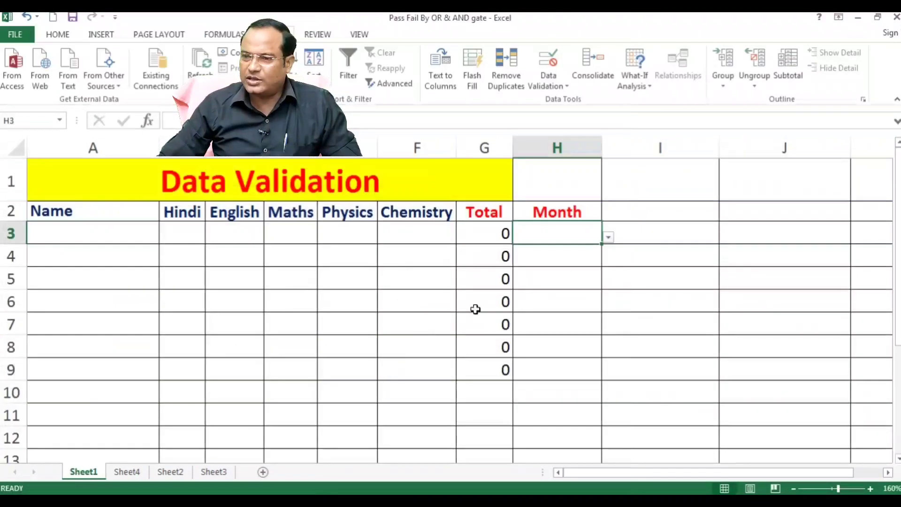
# Check H3's new month dropdown and fill it down through H9.
pyautogui.click(608, 239)
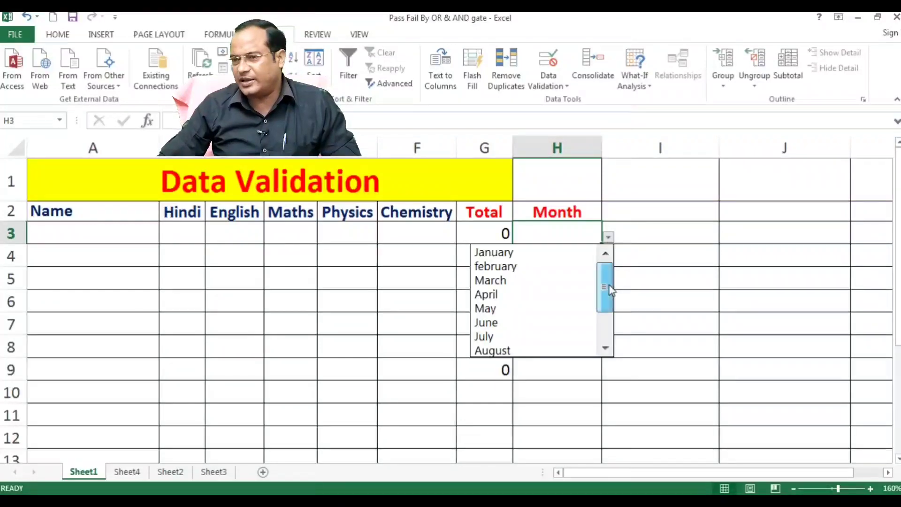
pyautogui.moveTo(607, 292)
pyautogui.mouseDown()
pyautogui.moveTo(612, 337)
pyautogui.moveTo(611, 262)
pyautogui.mouseUp()
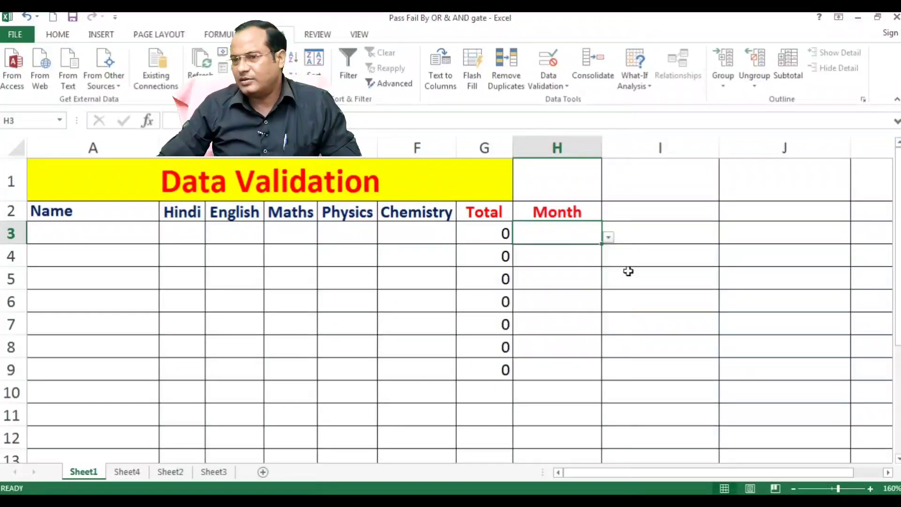
pyautogui.click(588, 261)
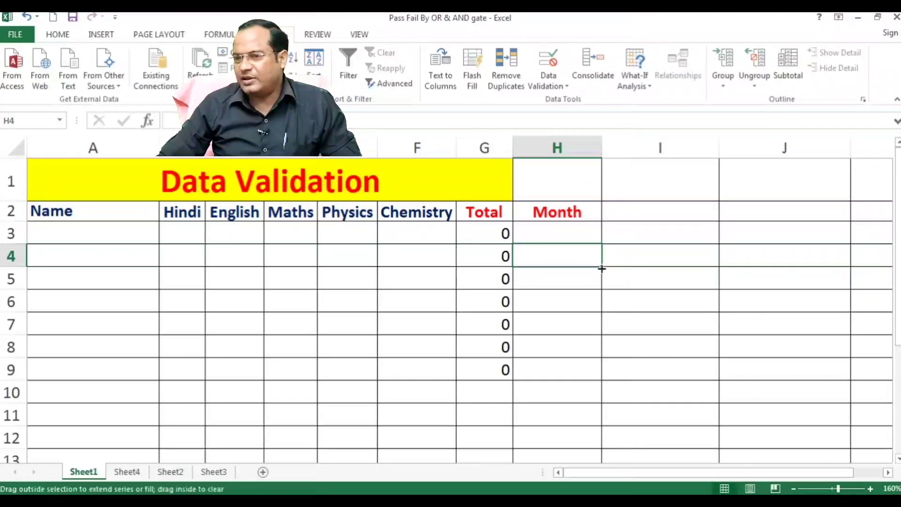
pyautogui.click(580, 236)
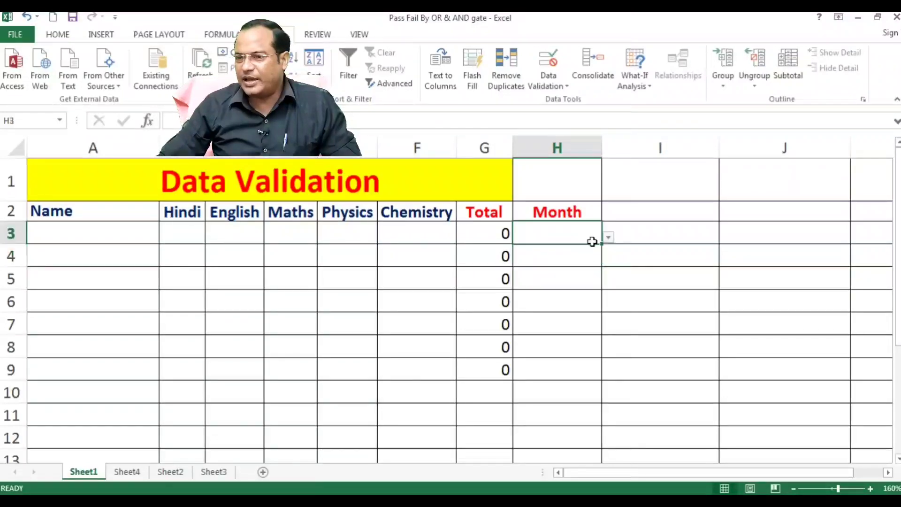
pyautogui.moveTo(602, 246); pyautogui.dragTo(594, 370)
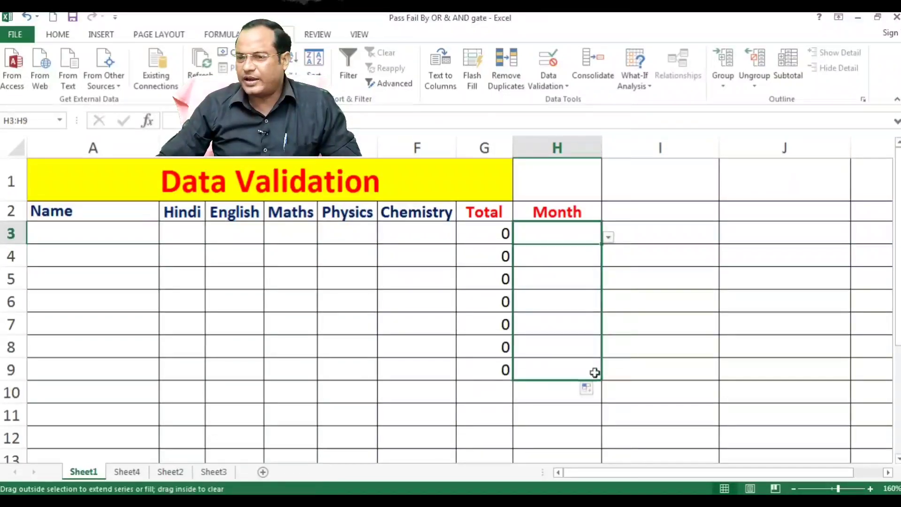
pyautogui.click(592, 256)
# Pick April for H5 and May for H6 from the month dropdowns.
pyautogui.click(608, 260)
pyautogui.click(607, 261)
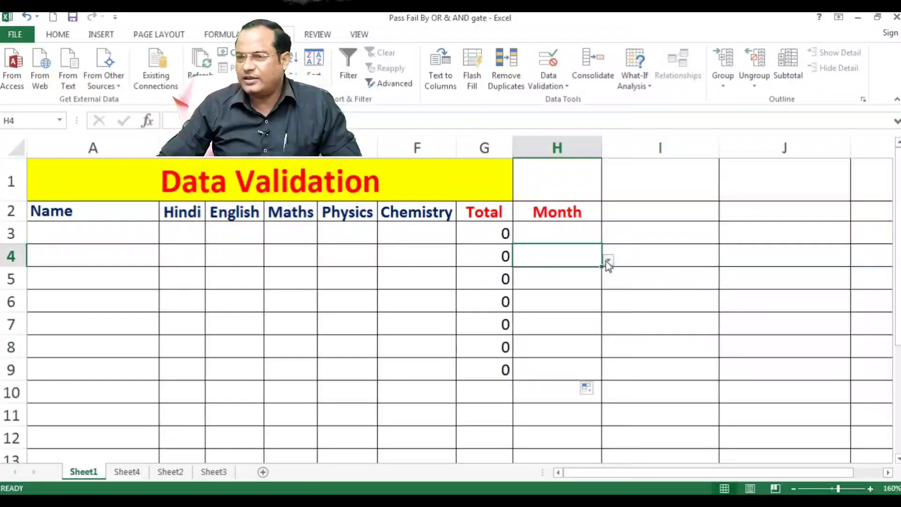
pyautogui.click(593, 277)
pyautogui.click(609, 284)
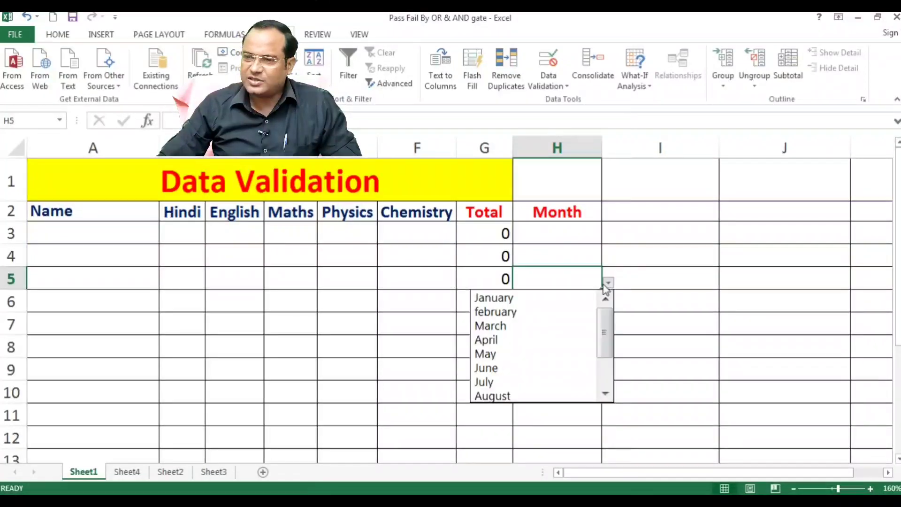
pyautogui.click(518, 339)
pyautogui.click(592, 306)
pyautogui.click(608, 305)
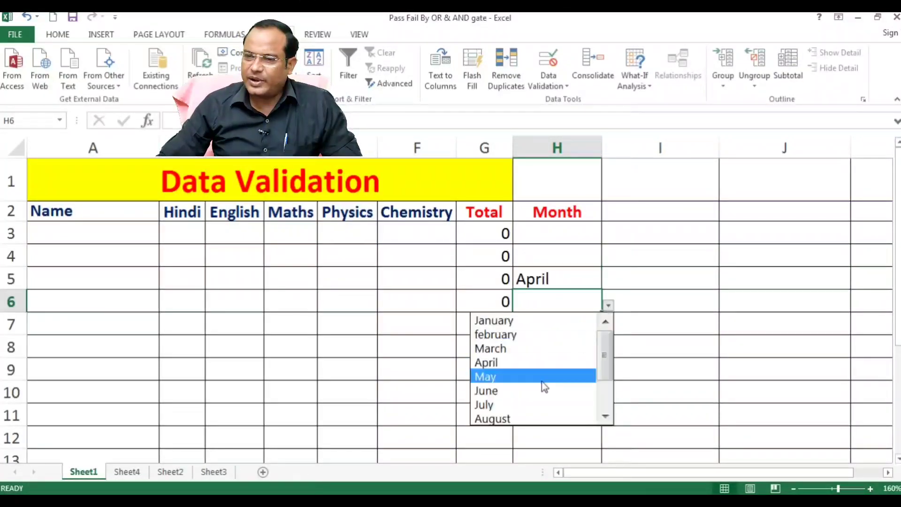
pyautogui.click(543, 375)
pyautogui.click(570, 326)
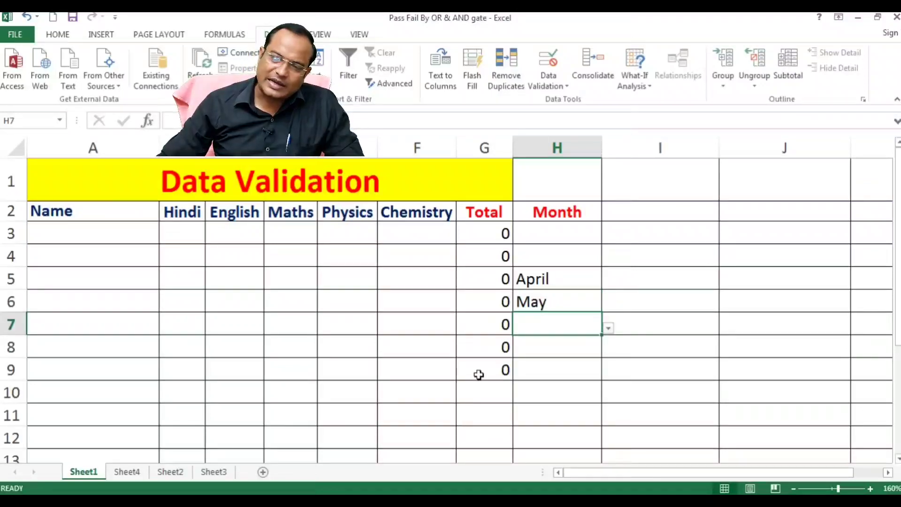
# Review the January–December list in Sheet4's B3:B14, then return to Sheet1.
pyautogui.click(127, 472)
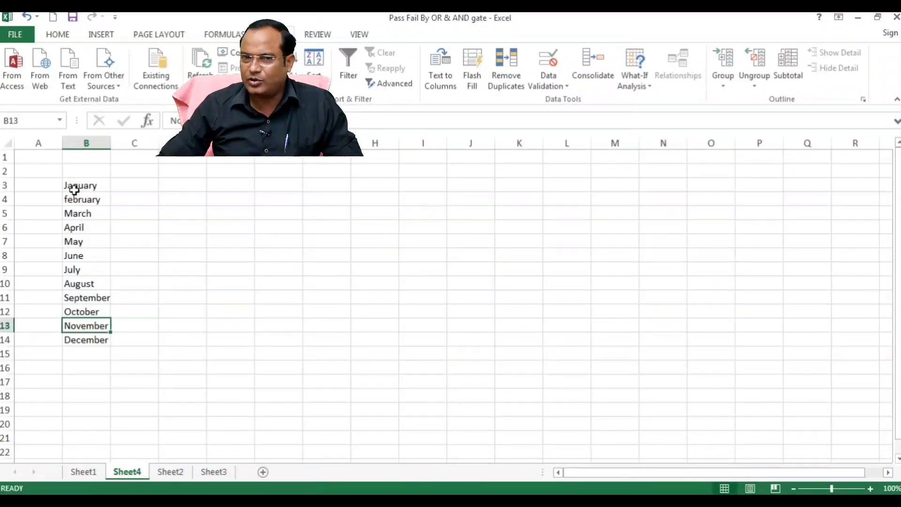
pyautogui.moveTo(75, 189); pyautogui.dragTo(92, 339)
pyautogui.click(85, 472)
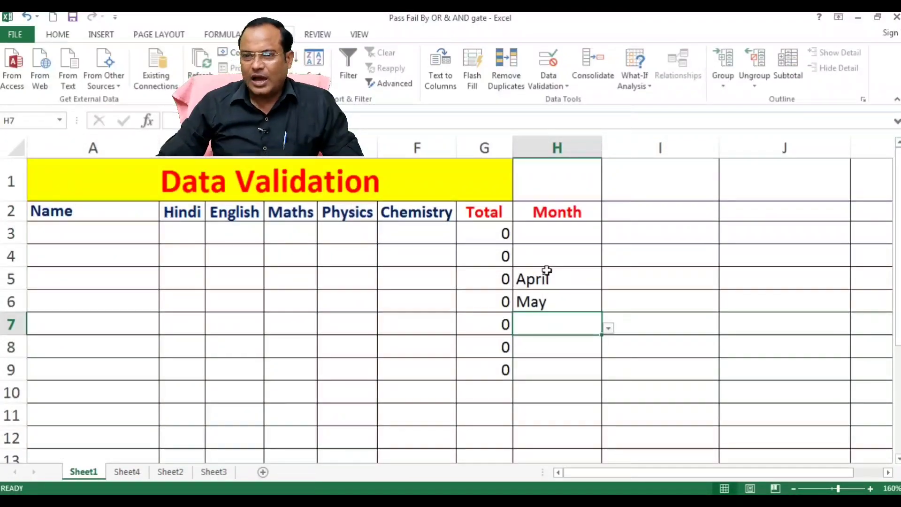
pyautogui.click(554, 86)
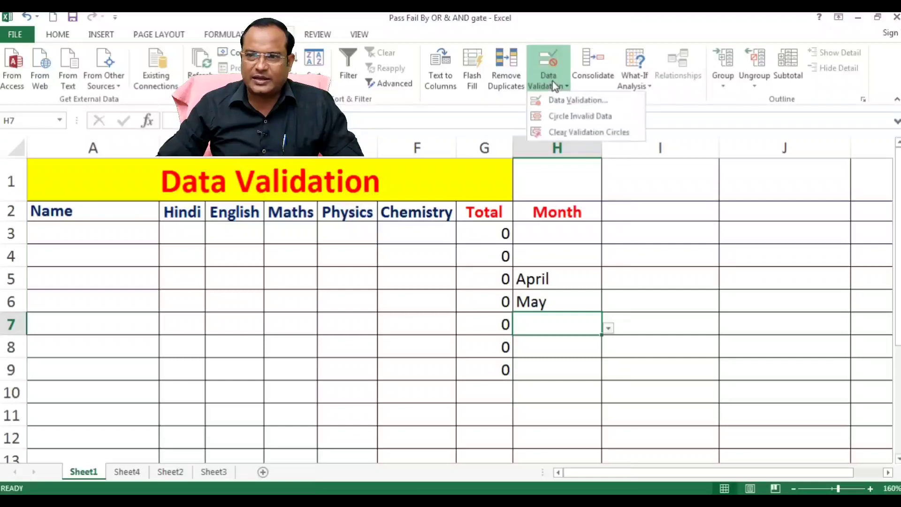
pyautogui.click(575, 100)
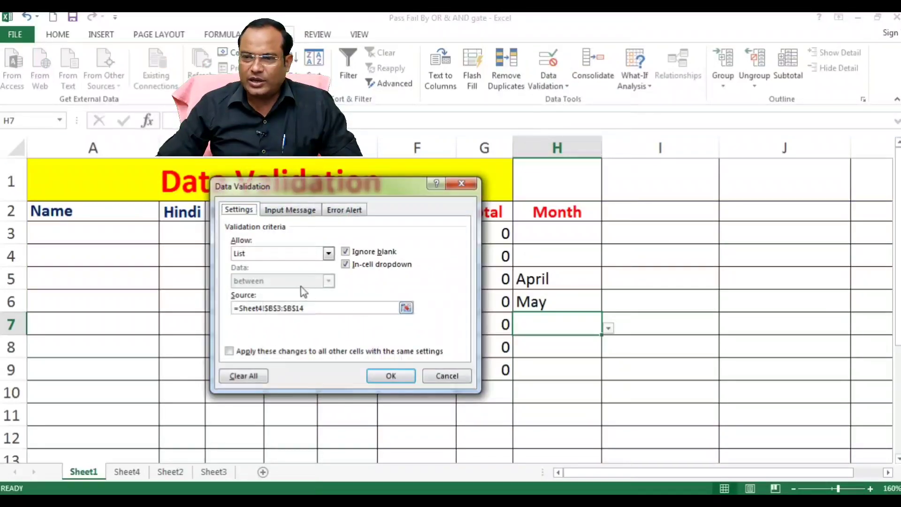
pyautogui.click(279, 254)
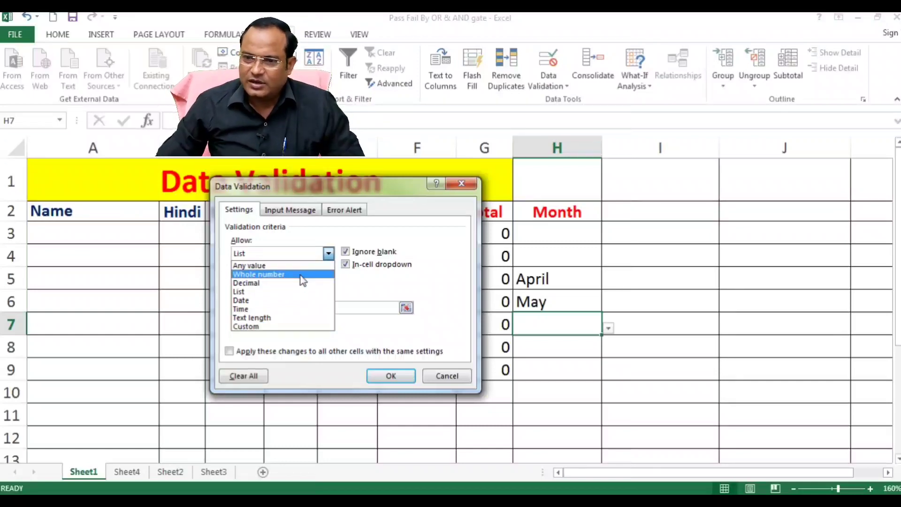
pyautogui.click(386, 332)
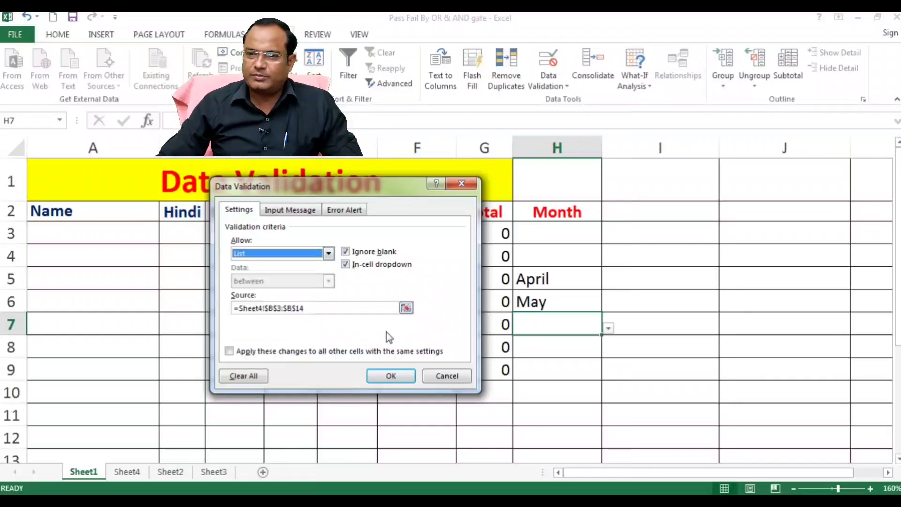
pyautogui.click(453, 381)
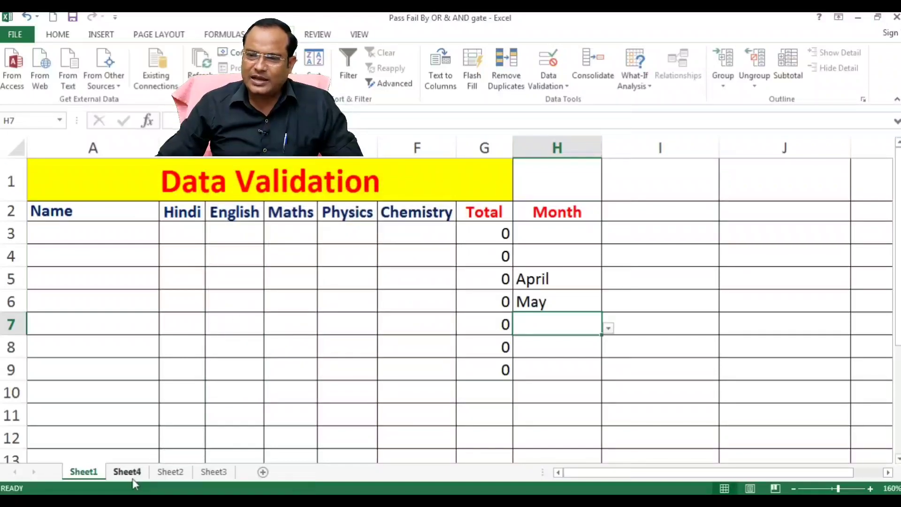
# On Sheet2, select the subject marks range B3:F9.
pyautogui.click(213, 472)
pyautogui.click(169, 471)
pyautogui.click(200, 326)
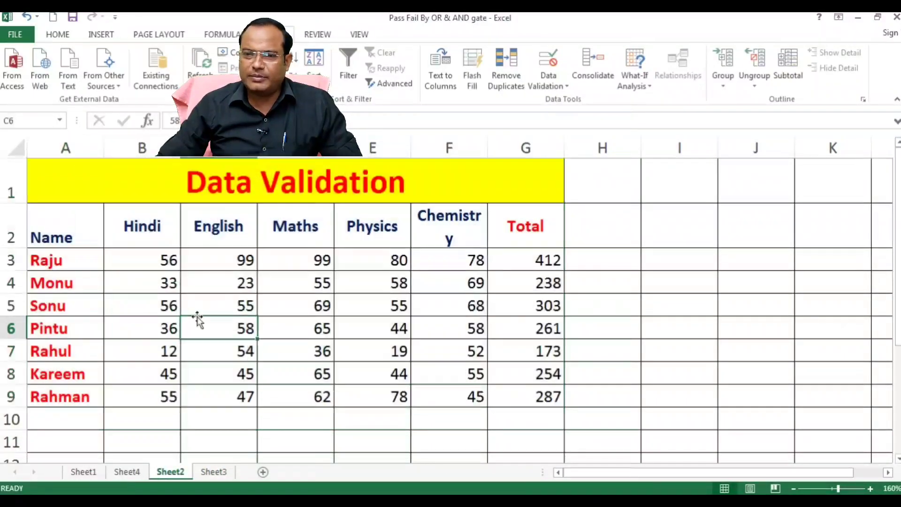
pyautogui.moveTo(146, 269)
pyautogui.mouseDown()
pyautogui.moveTo(418, 383)
pyautogui.moveTo(418, 402)
pyautogui.mouseUp()
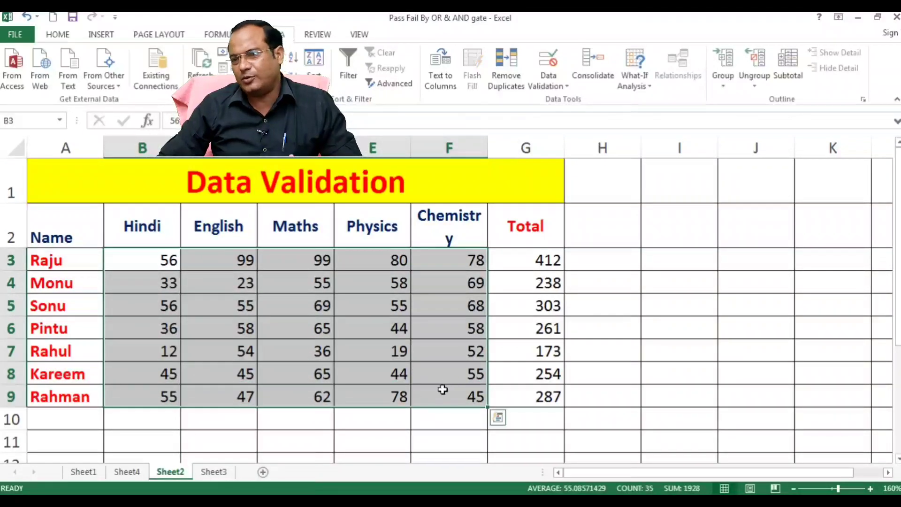
# Apply a Custom validation rule with formula =b3>=33 to all selected marks.
pyautogui.click(549, 88)
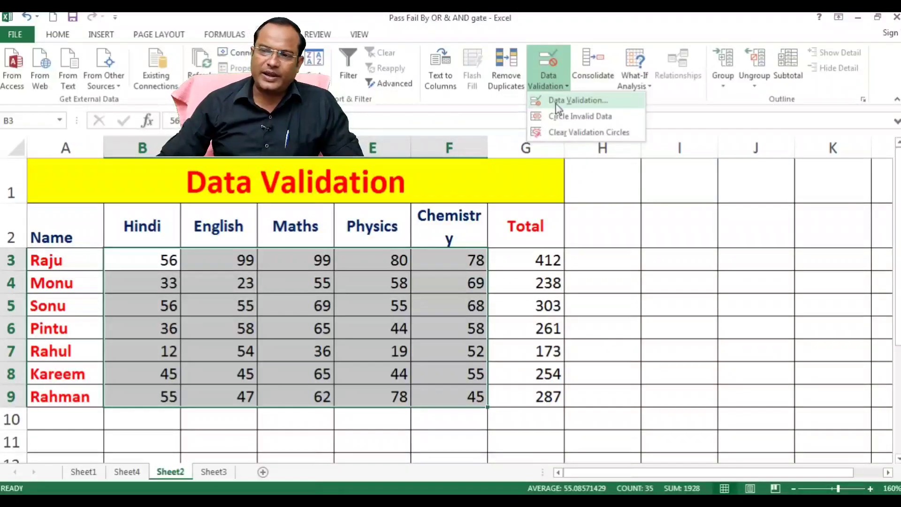
pyautogui.click(557, 101)
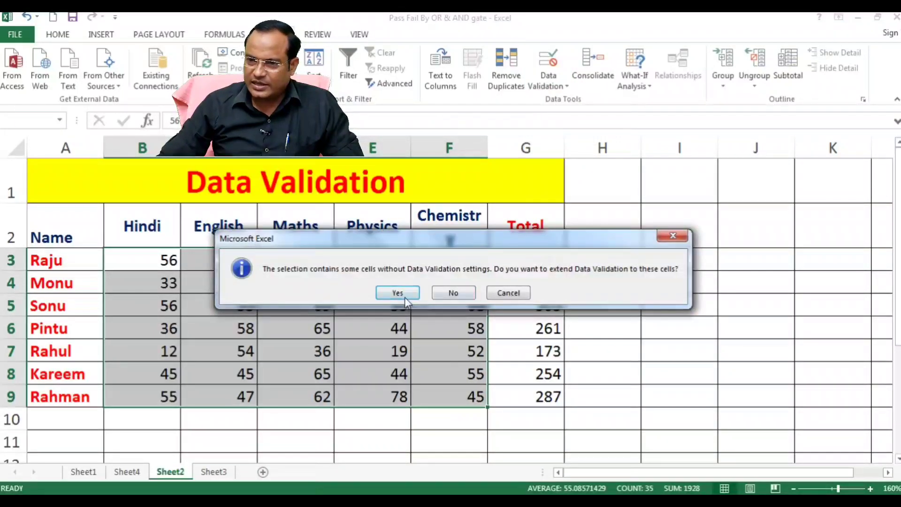
pyautogui.click(398, 293)
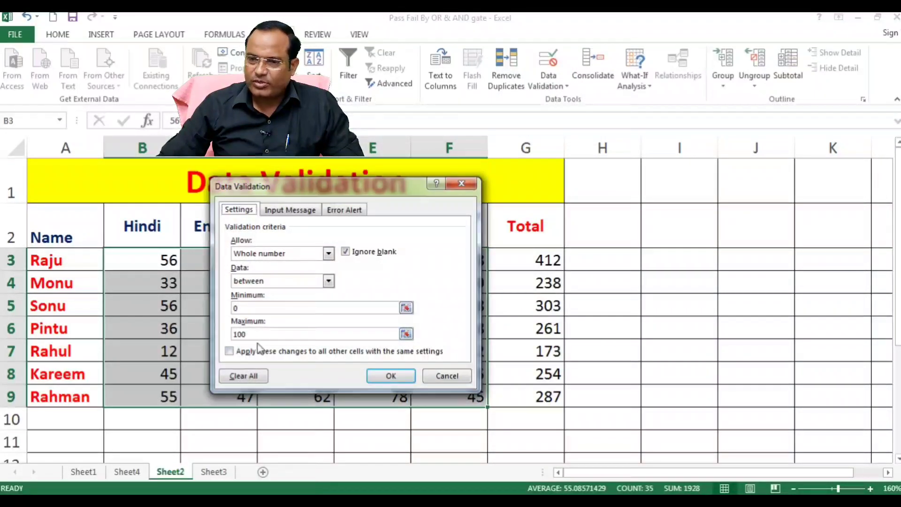
pyautogui.click(262, 334)
pyautogui.click(282, 254)
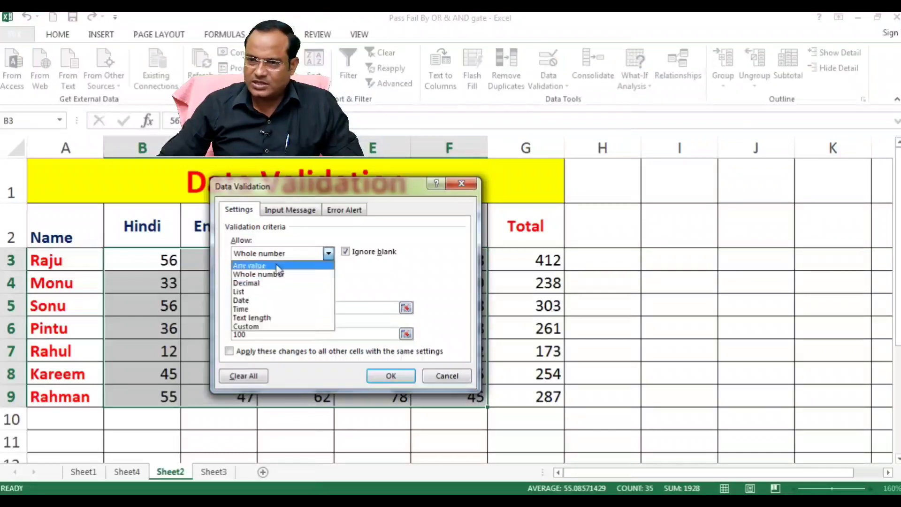
pyautogui.click(261, 332)
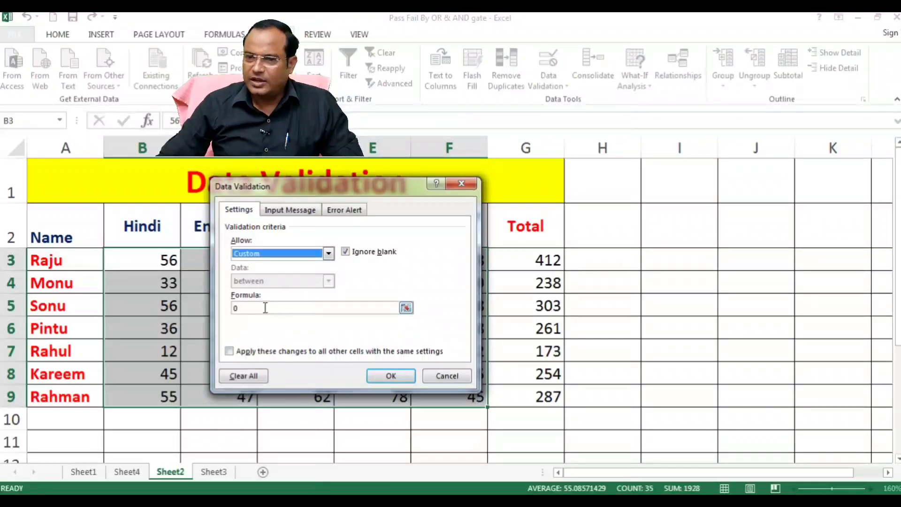
pyautogui.click(264, 307)
pyautogui.press('BackSpace')
pyautogui.write('=')
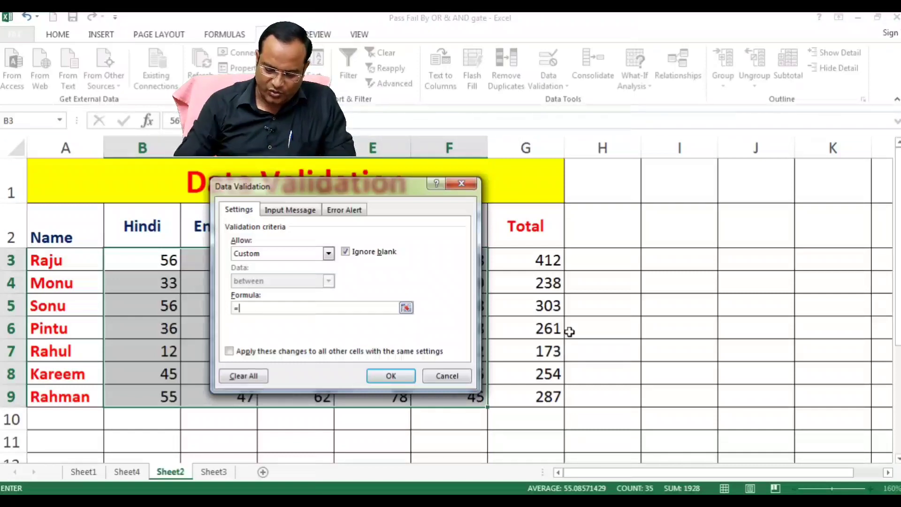
pyautogui.write('b3>=')
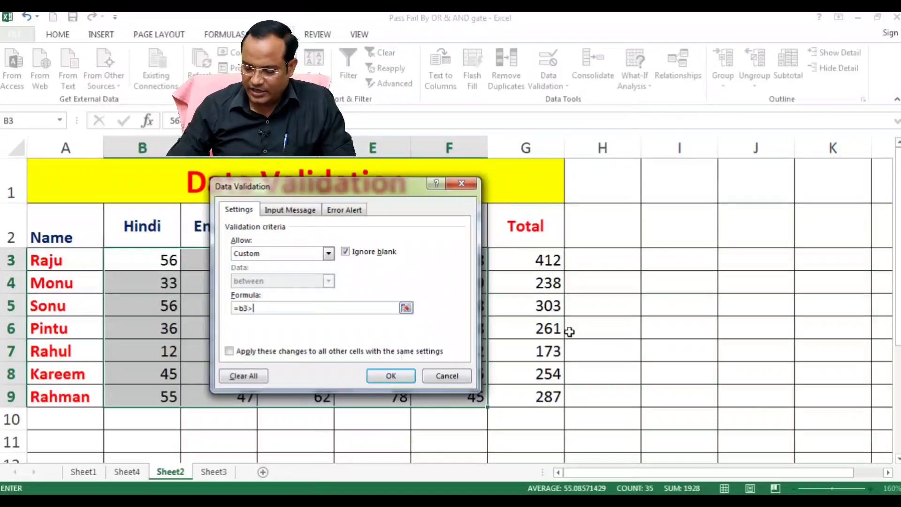
pyautogui.write('33')
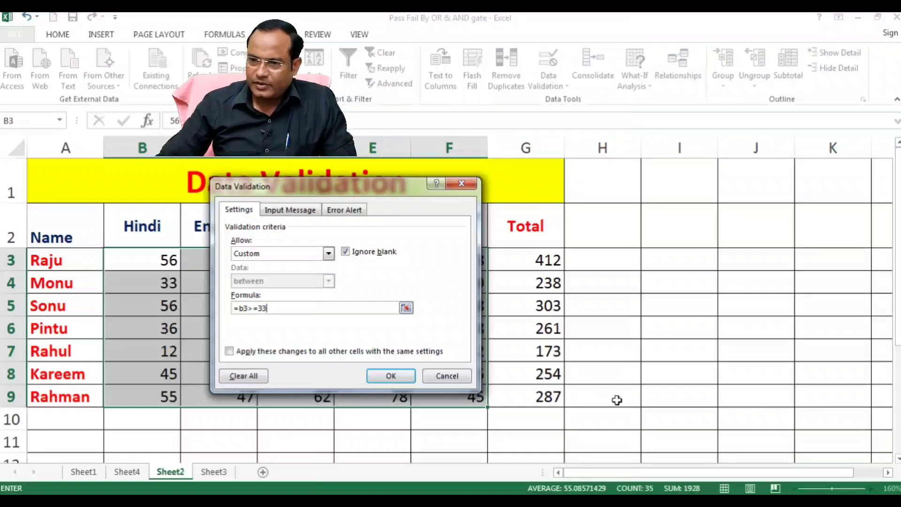
pyautogui.click(391, 376)
pyautogui.click(300, 314)
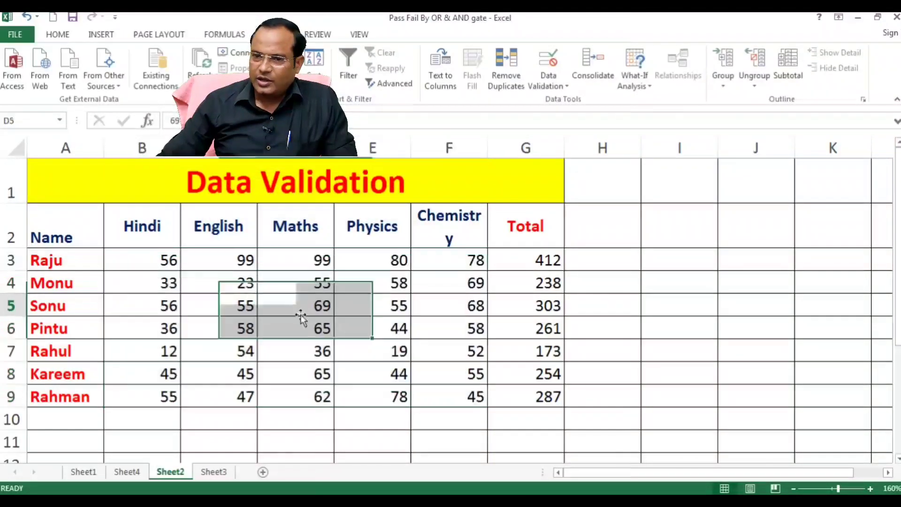
pyautogui.click(147, 256)
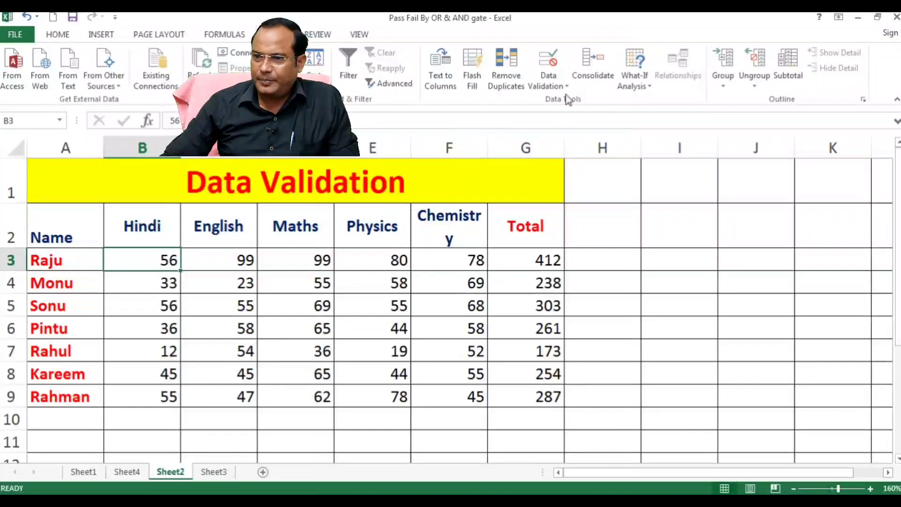
pyautogui.click(564, 86)
pyautogui.click(565, 121)
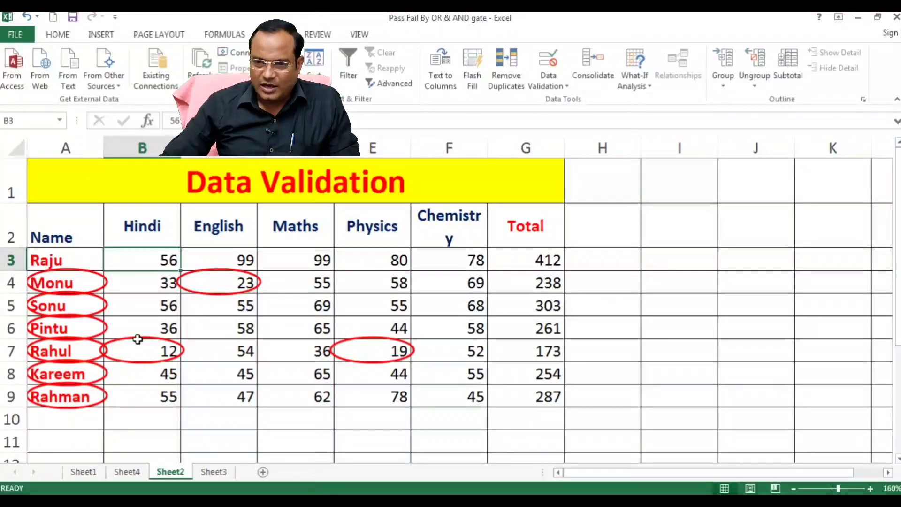
pyautogui.hotkey('ctrl', 'pageup')
pyautogui.hotkey('ctrl', 'pageup')
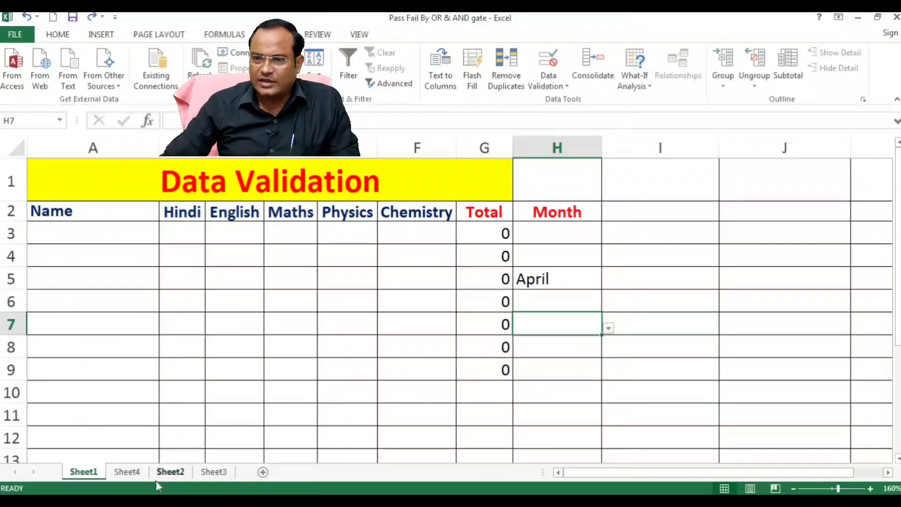
pyautogui.hotkey('ctrl', 'pagedown')
pyautogui.hotkey('ctrl', 'pagedown')
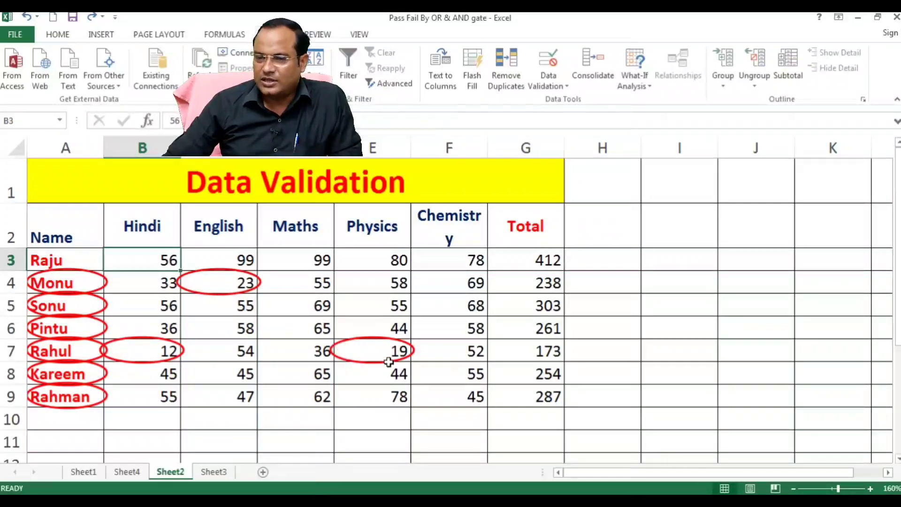
pyautogui.click(554, 83)
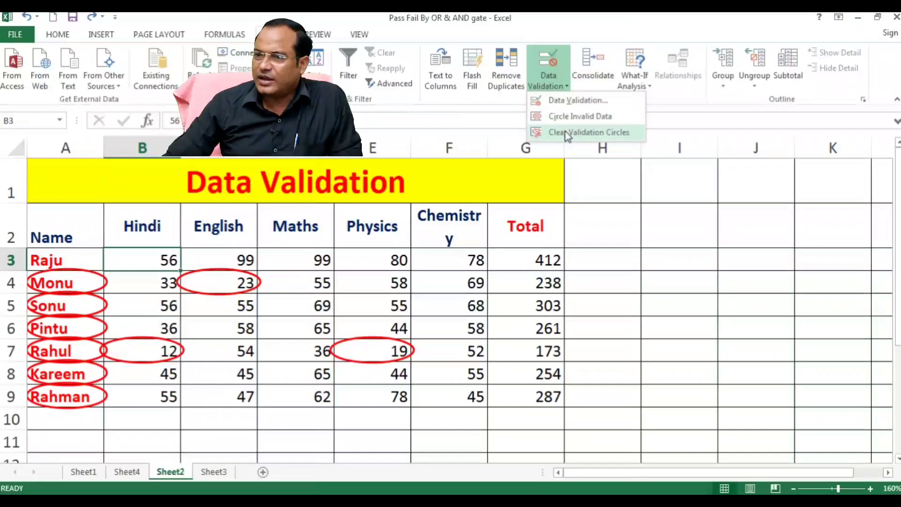
pyautogui.click(568, 133)
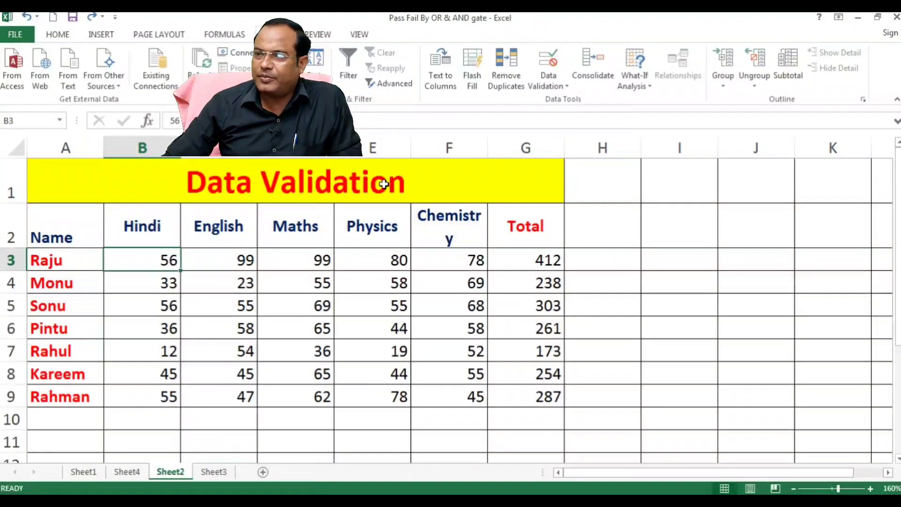
pyautogui.click(548, 82)
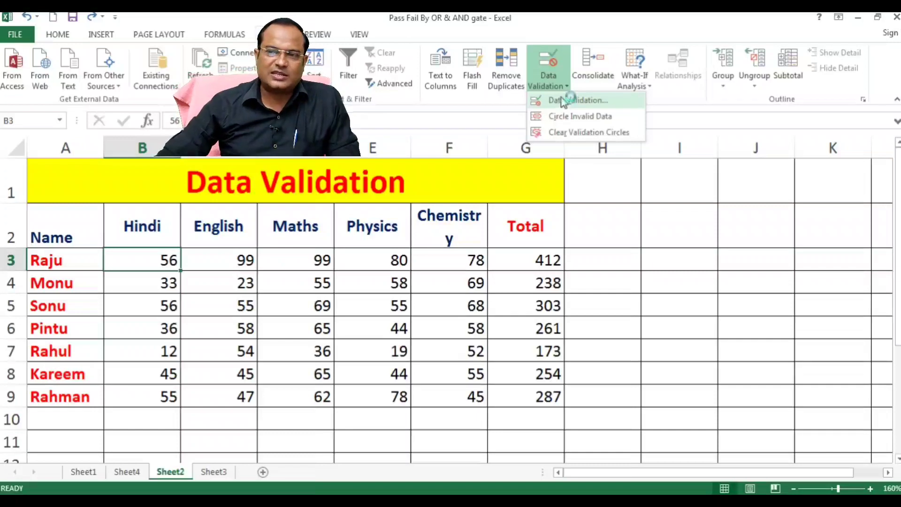
pyautogui.moveTo(577, 100)
pyautogui.click(253, 359)
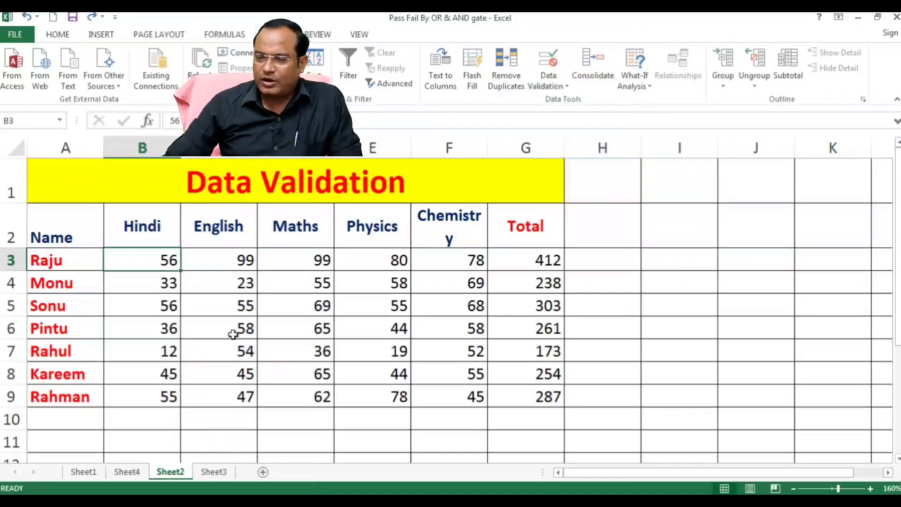